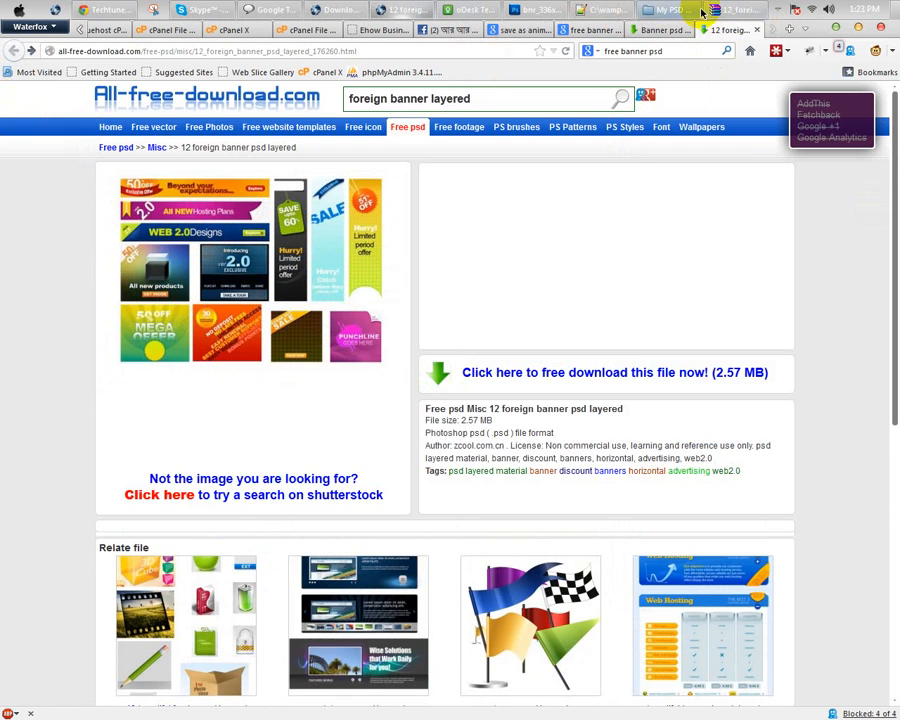
# Extract the bnr_728x90_c JPEG from the archive's 21\Banner_728x90px folder into the My PSD Banner Collection folder
pyautogui.click(735, 10)
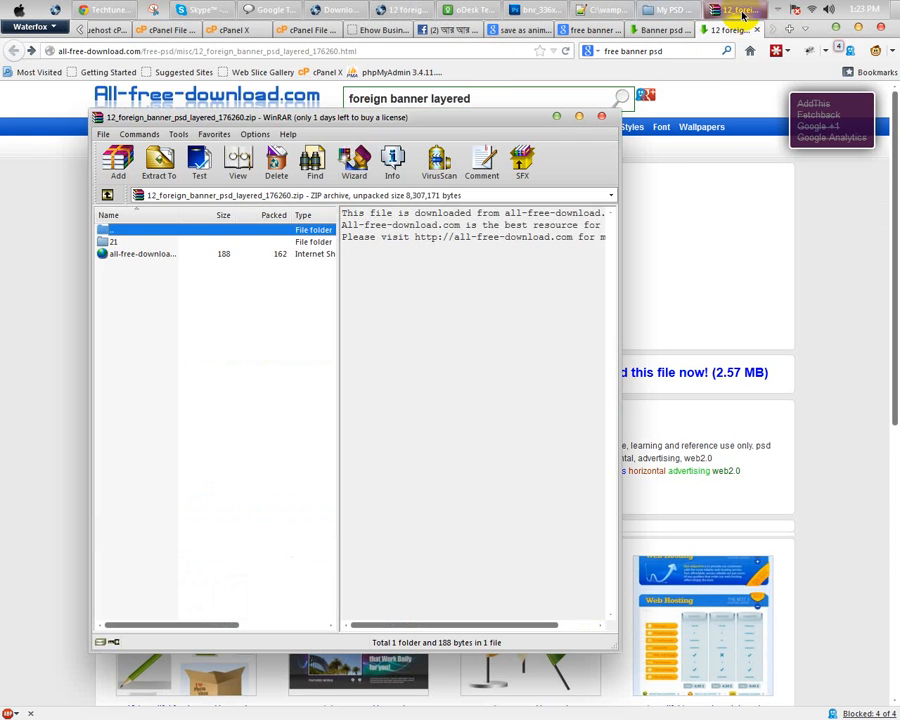
pyautogui.doubleClick(113, 242)
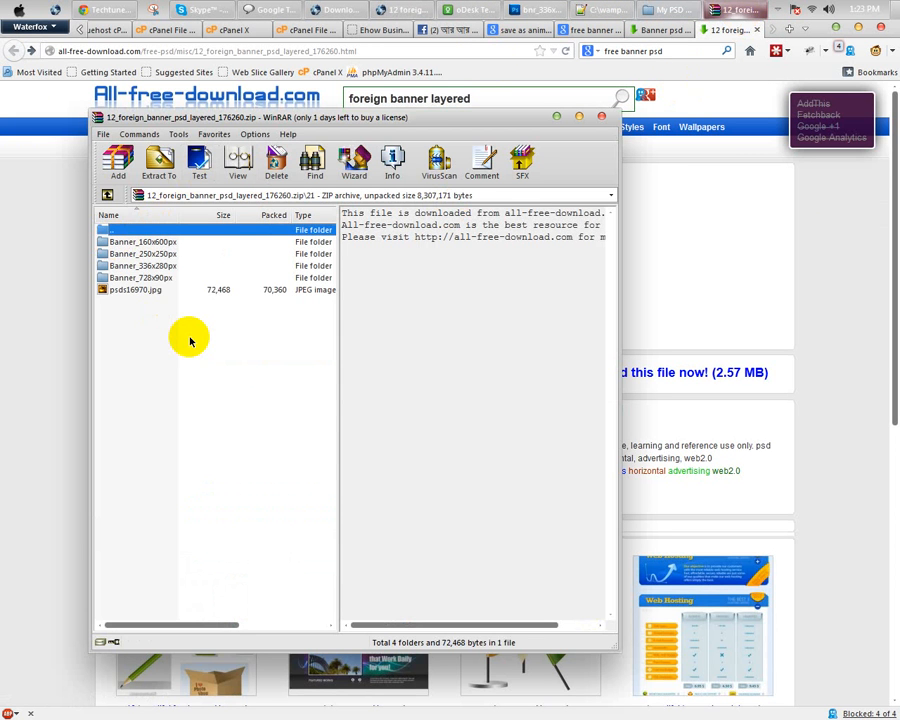
pyautogui.doubleClick(150, 278)
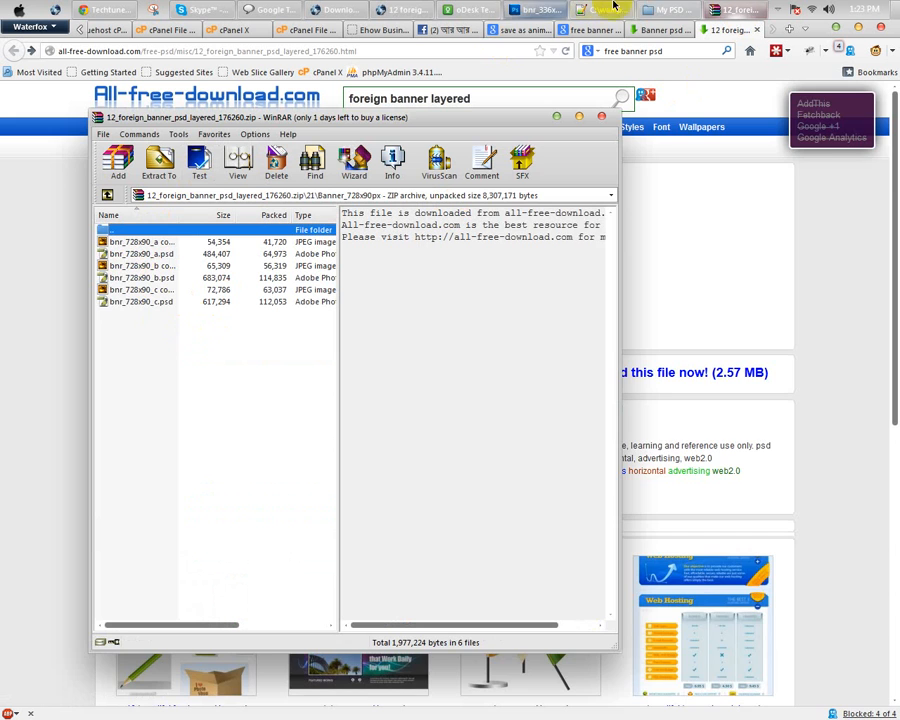
pyautogui.click(665, 10)
pyautogui.moveTo(130, 291); pyautogui.dragTo(708, 287)
pyautogui.click(670, 232)
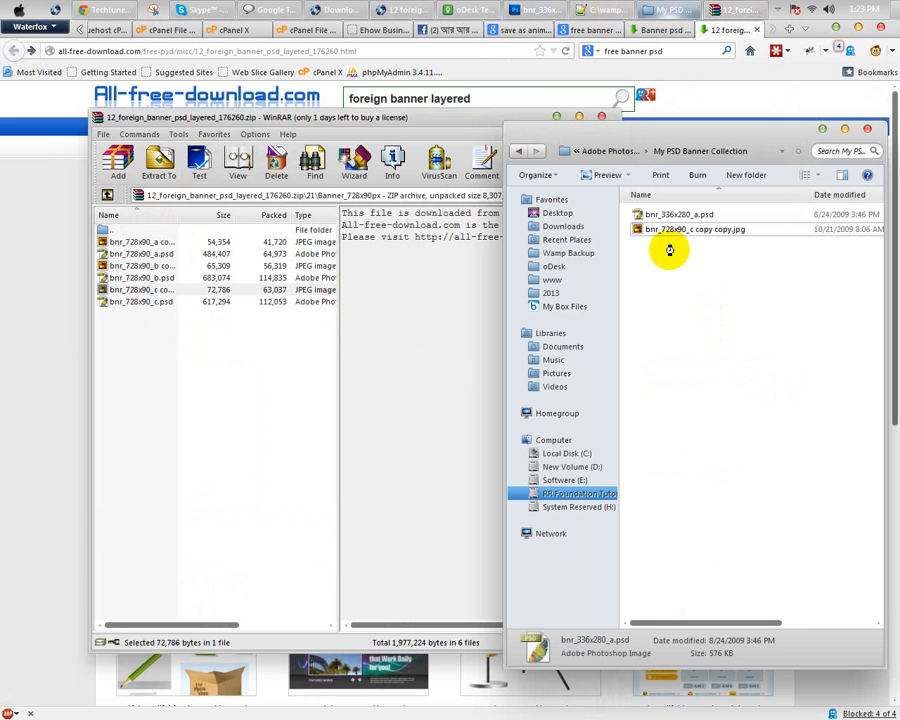
# Open bnr_728x90_b.psd from the archive in Photoshop as its own document, without updating its text layers
pyautogui.moveTo(135, 278); pyautogui.dragTo(588, 52)
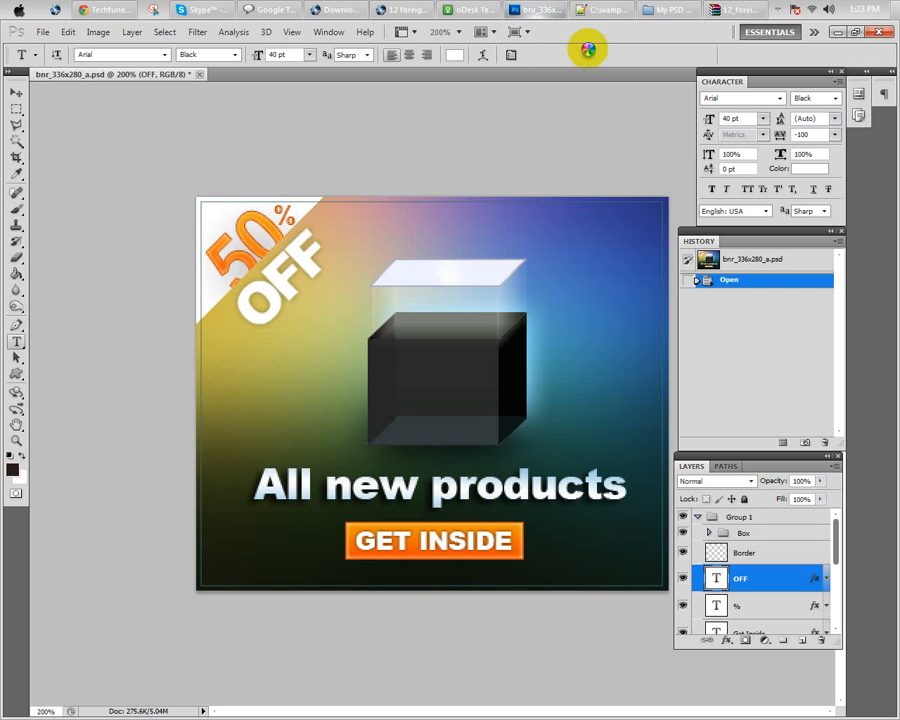
pyautogui.moveTo(588, 52); pyautogui.dragTo(426, 394)
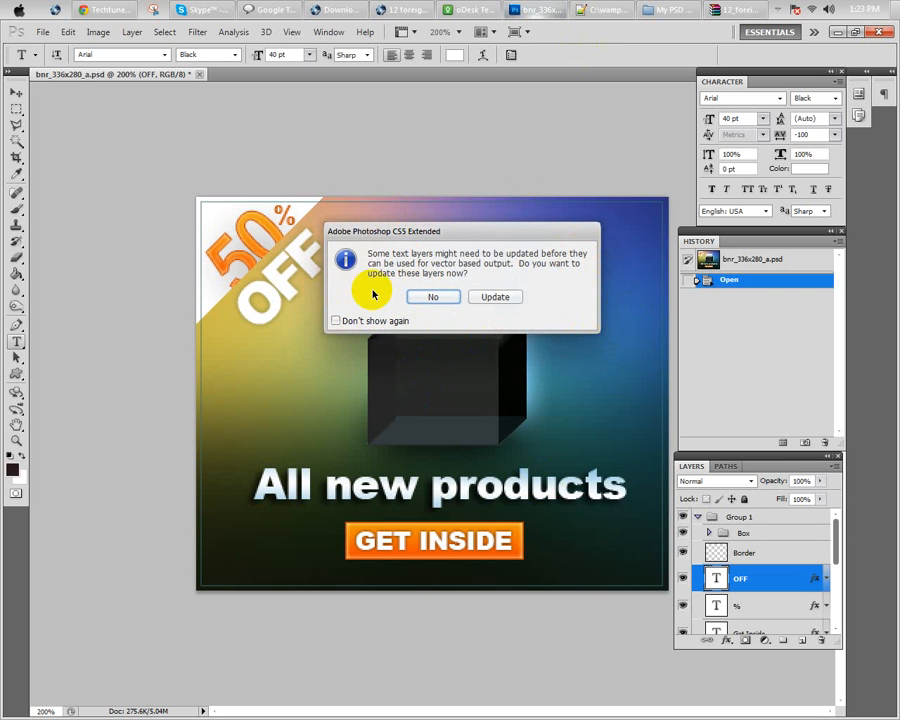
pyautogui.click(437, 297)
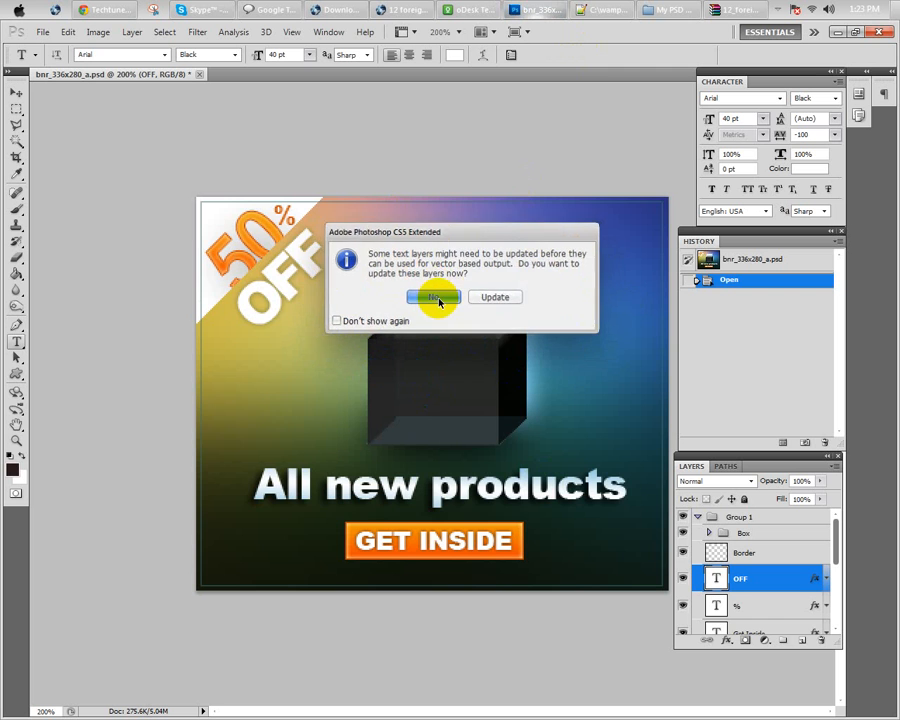
pyautogui.click(393, 345)
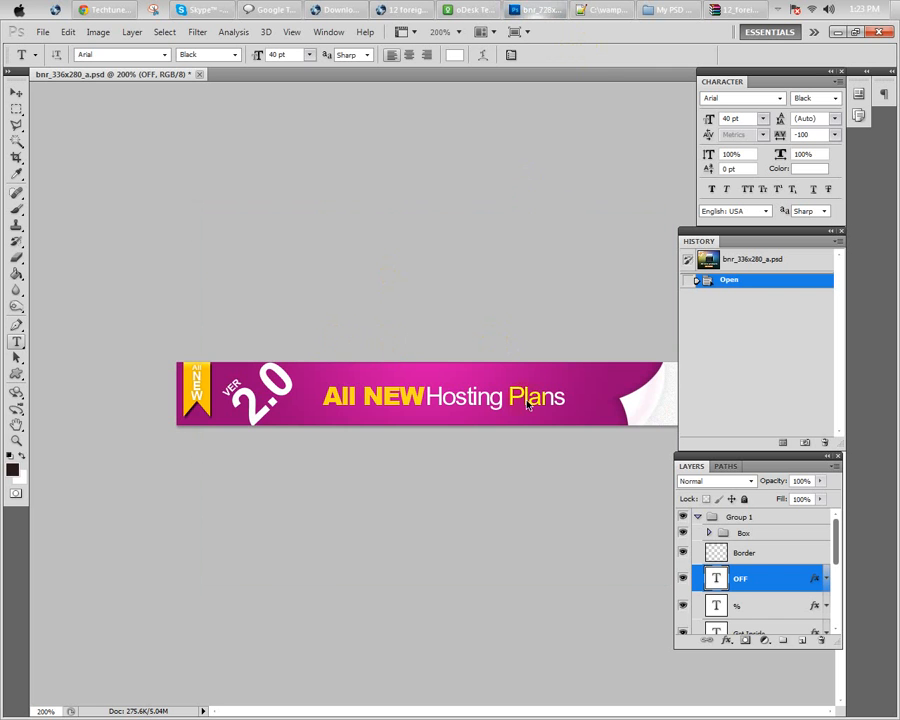
pyautogui.click(445, 396)
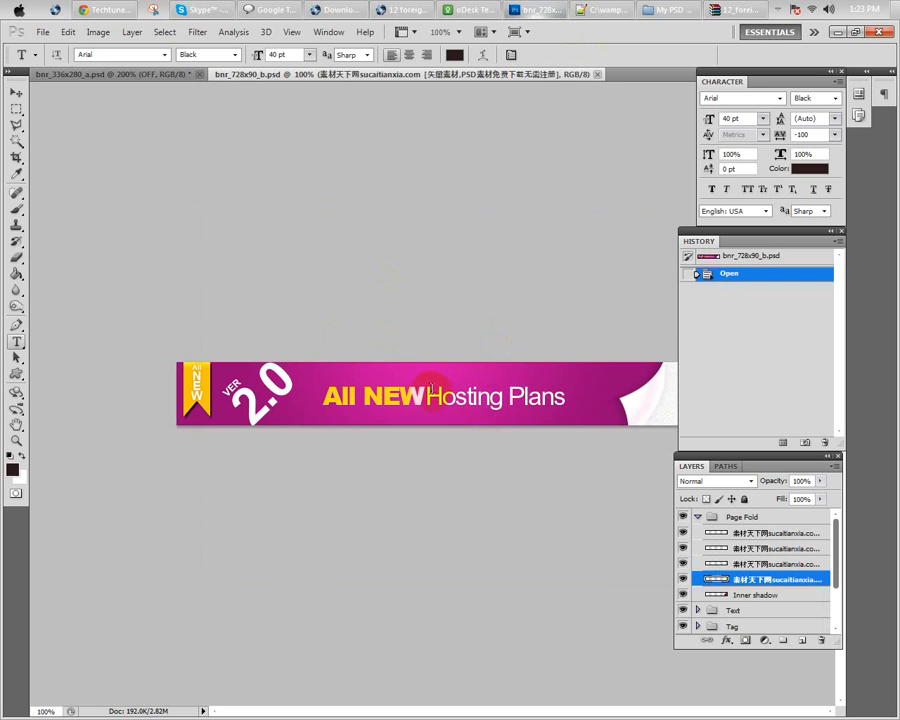
pyautogui.click(468, 406)
pyautogui.click(436, 396)
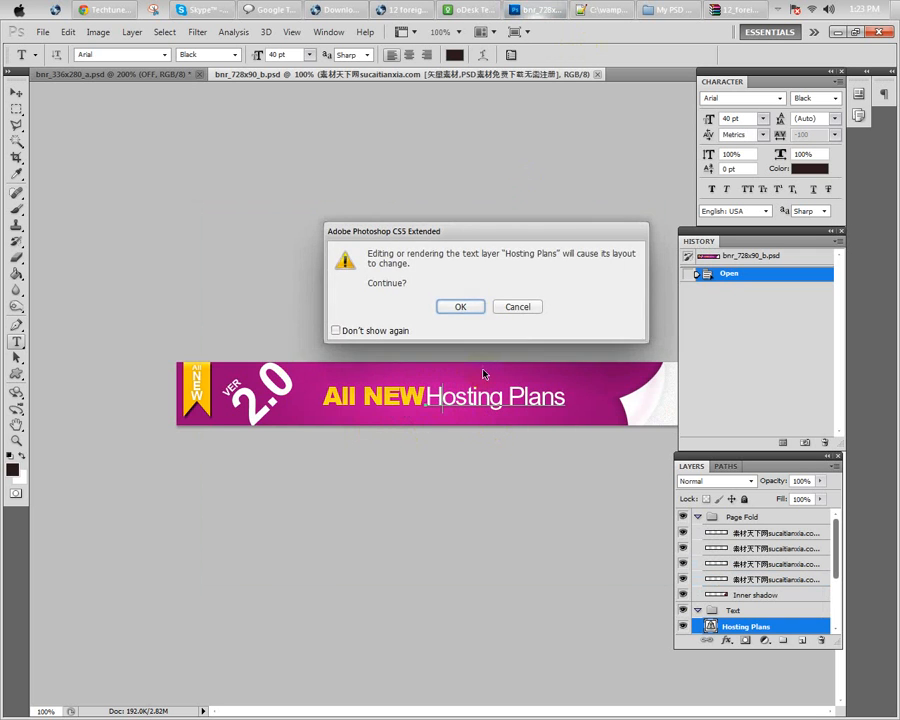
pyautogui.click(460, 304)
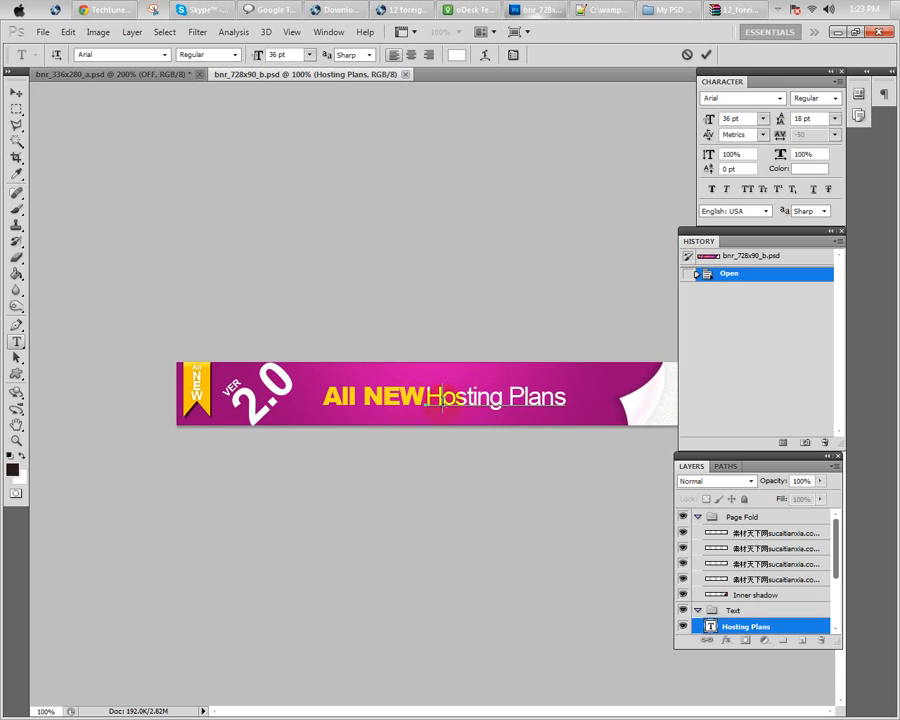
pyautogui.press('Escape')
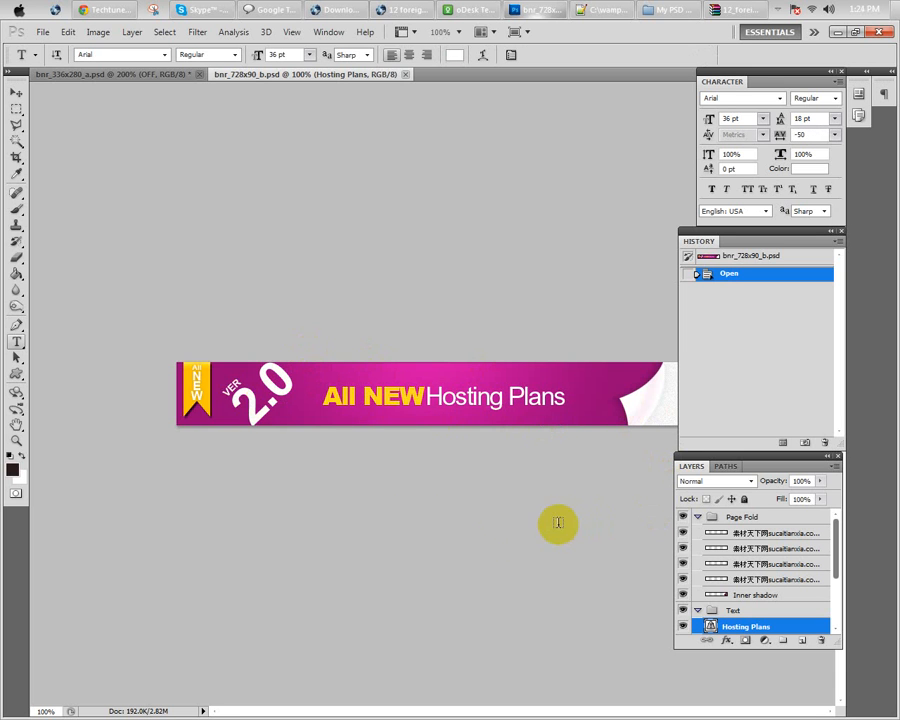
pyautogui.click(264, 385)
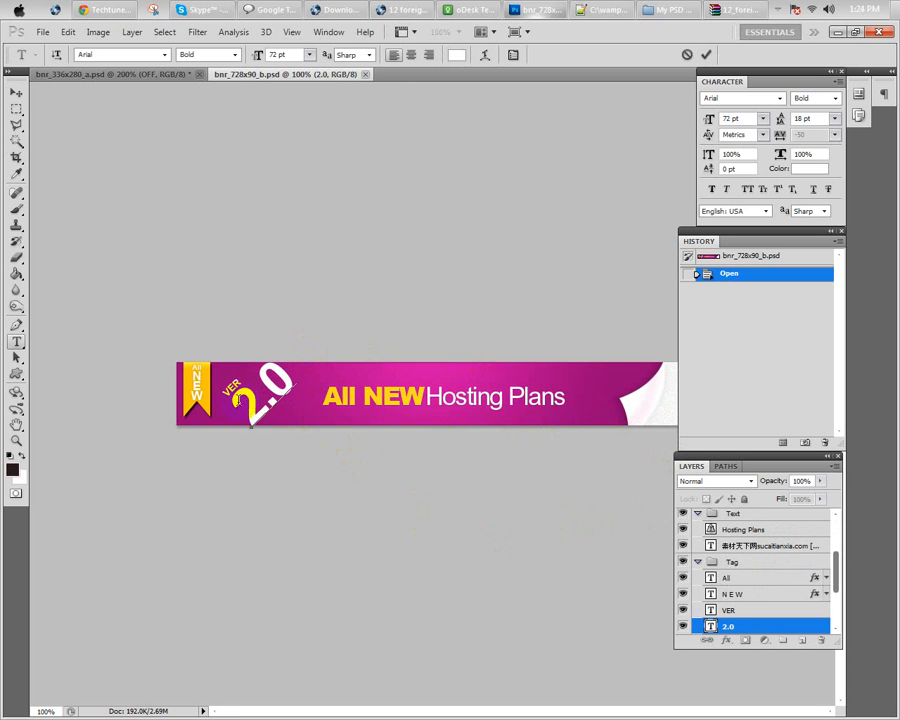
pyautogui.press('Escape')
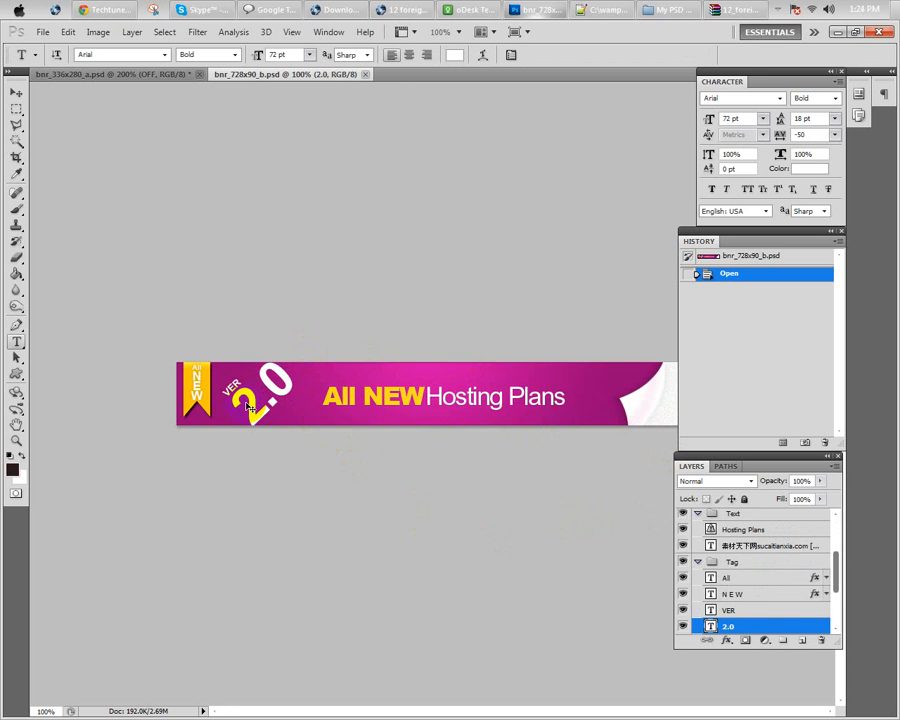
# Duplicate the 2.0 text layer in the Tag group and rename the copy 3.0
pyautogui.scroll(-2, 738, 620)
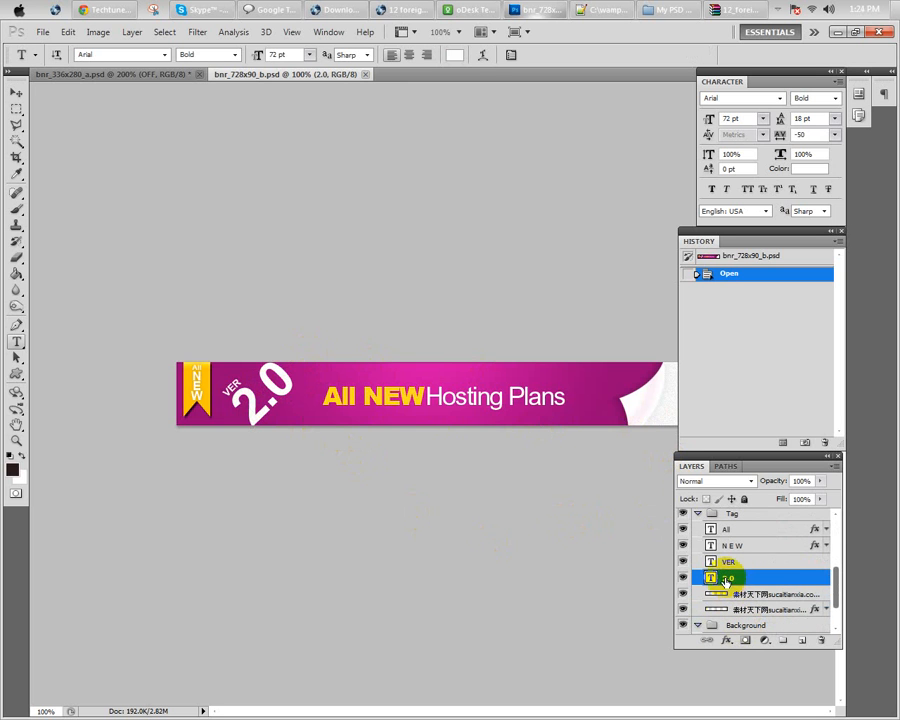
pyautogui.click(685, 579)
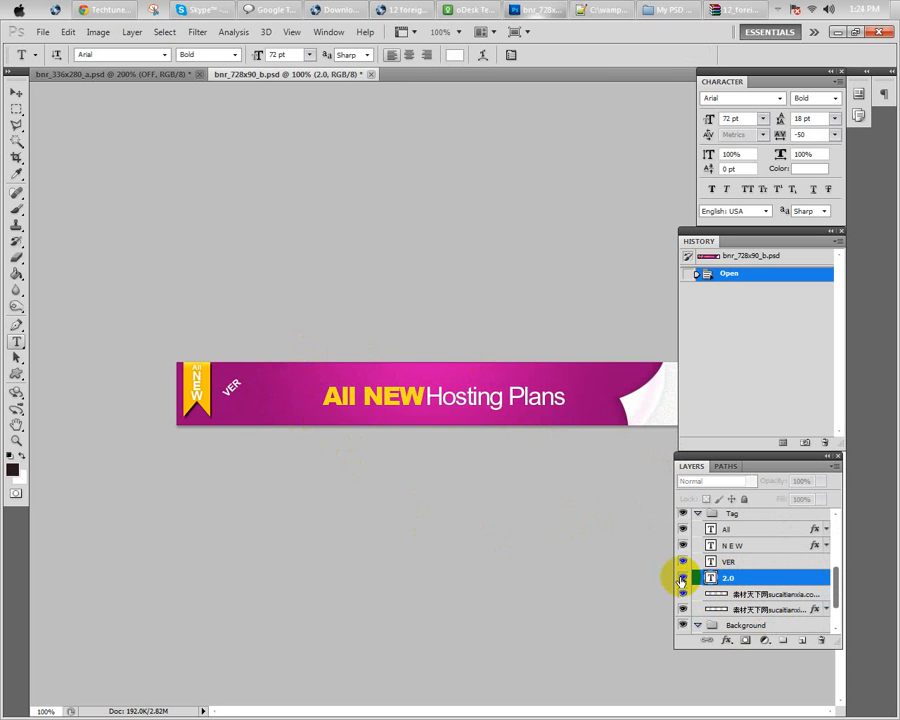
pyautogui.click(685, 579)
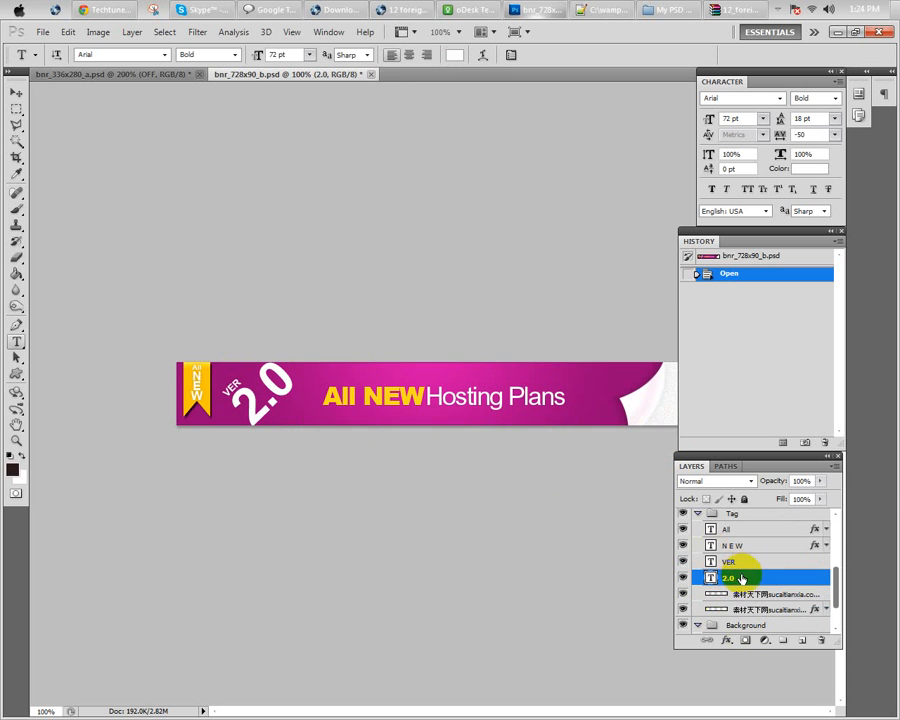
pyautogui.hotkey('ctrl', 'j')
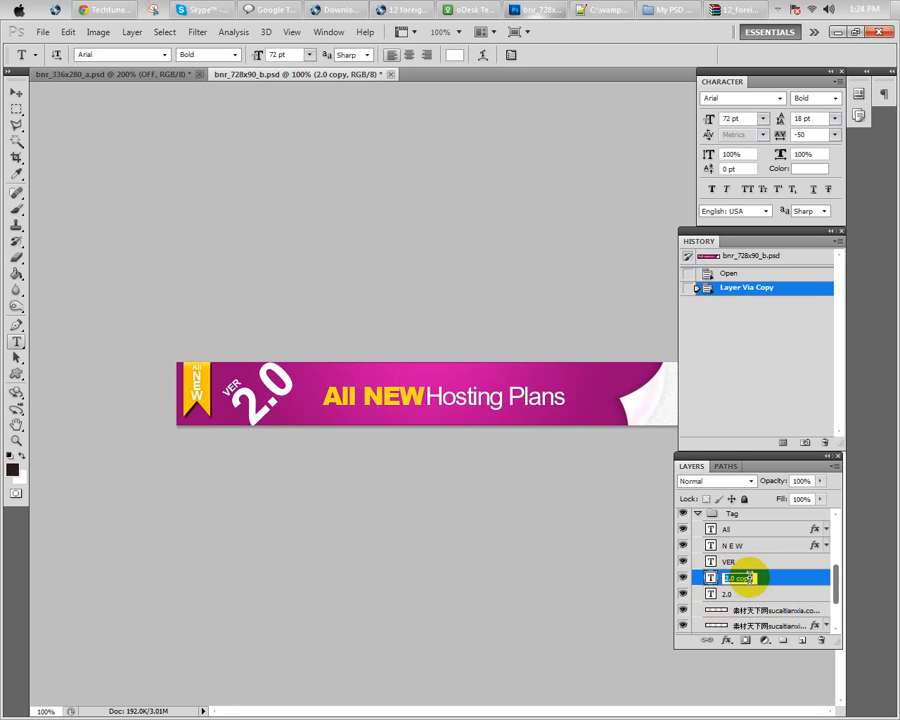
pyautogui.press('Return')
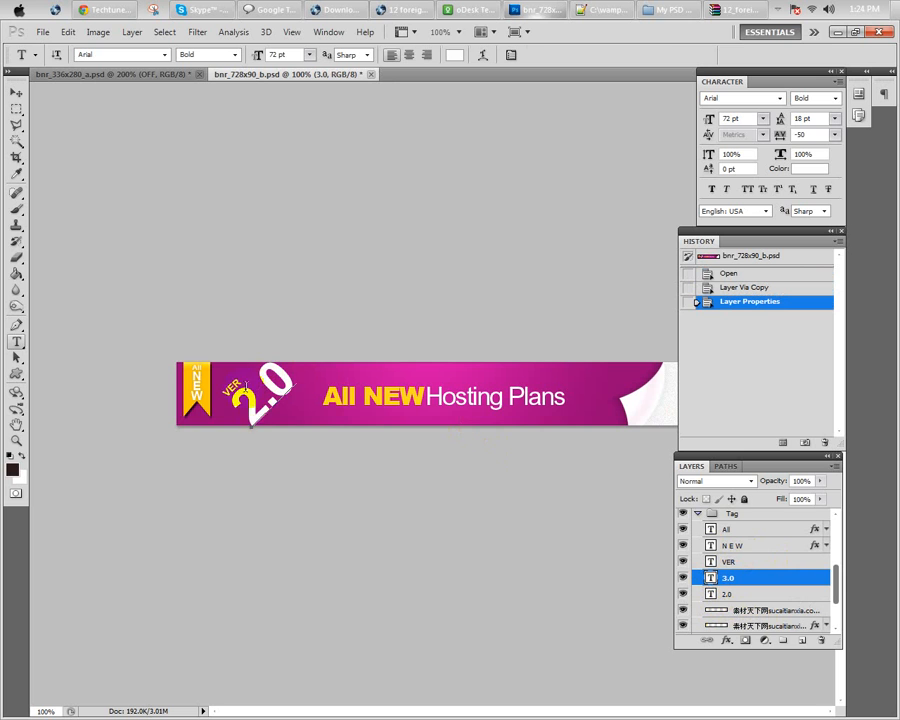
# Change the number on the 3.0 layer from 2 to 3 and hide the original 2.0 layer
pyautogui.moveTo(261, 402); pyautogui.dragTo(237, 411)
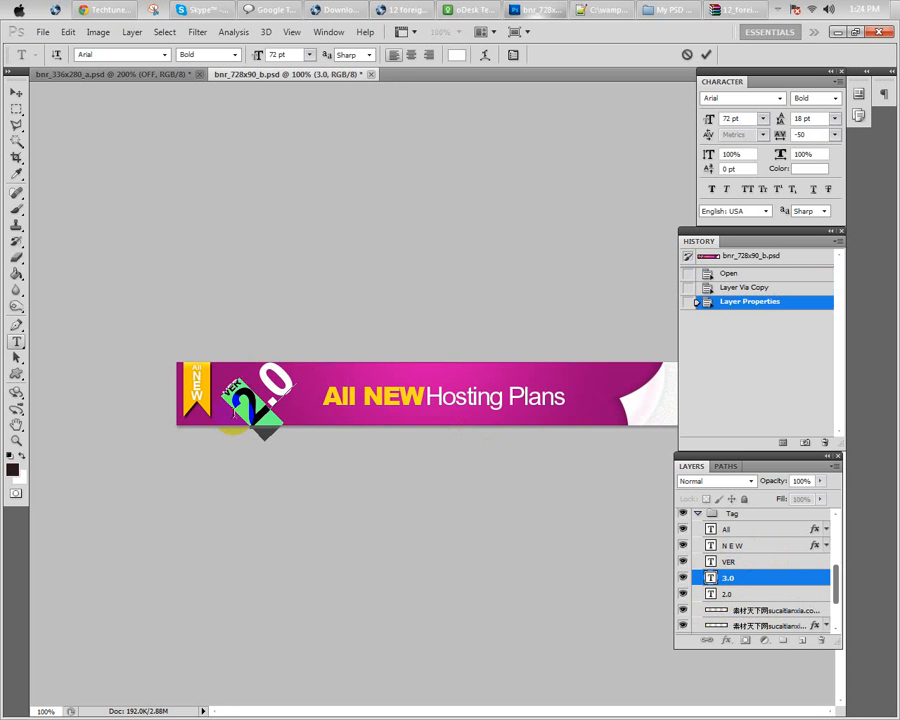
pyautogui.write('3')
pyautogui.hotkey('ctrl', 'Return')
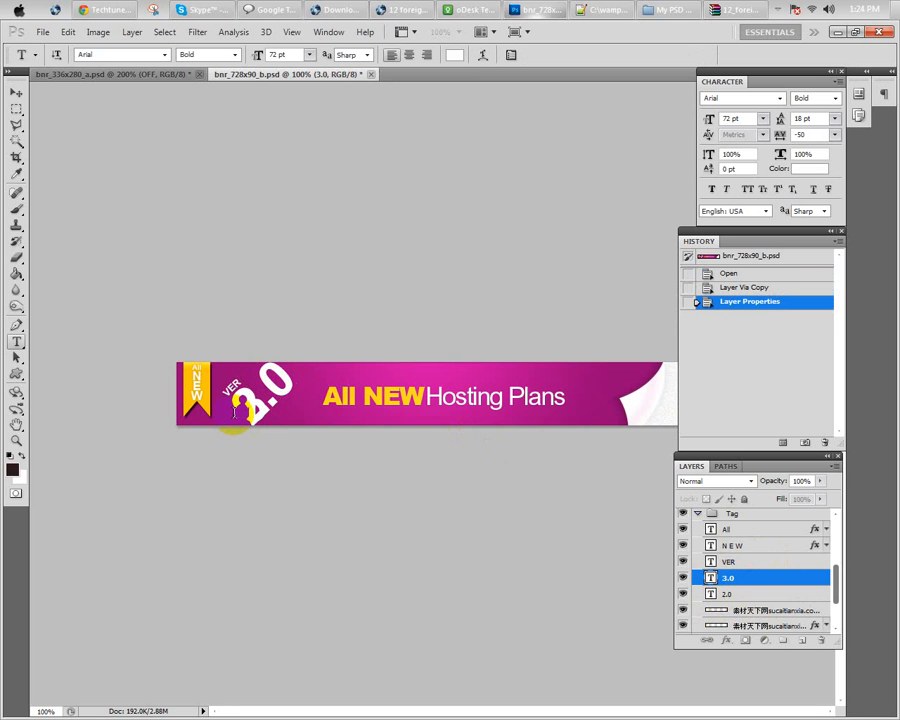
pyautogui.click(682, 596)
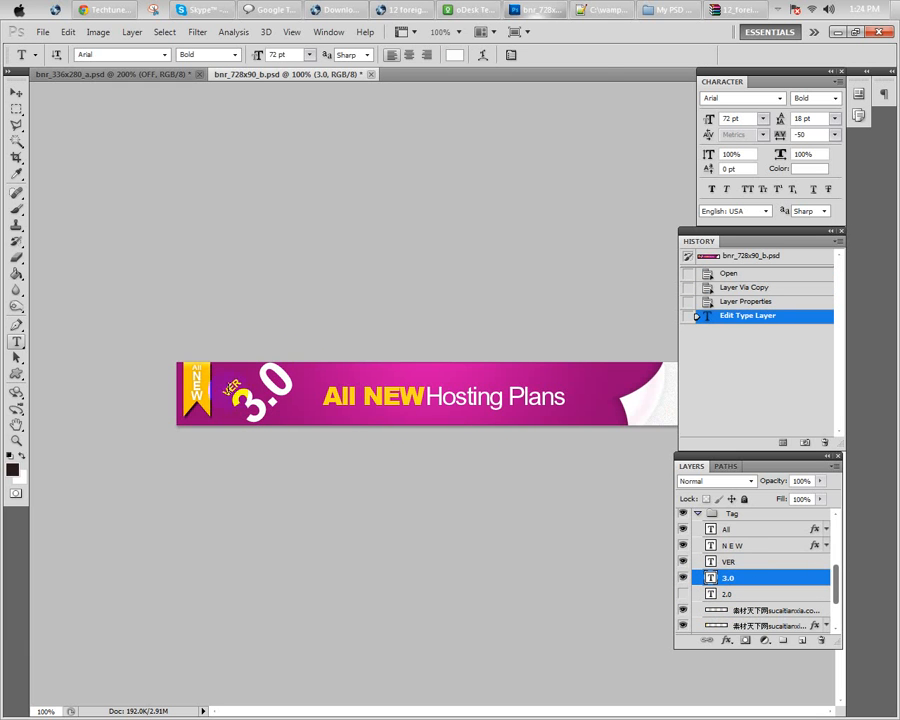
pyautogui.moveTo(326, 394); pyautogui.dragTo(430, 390)
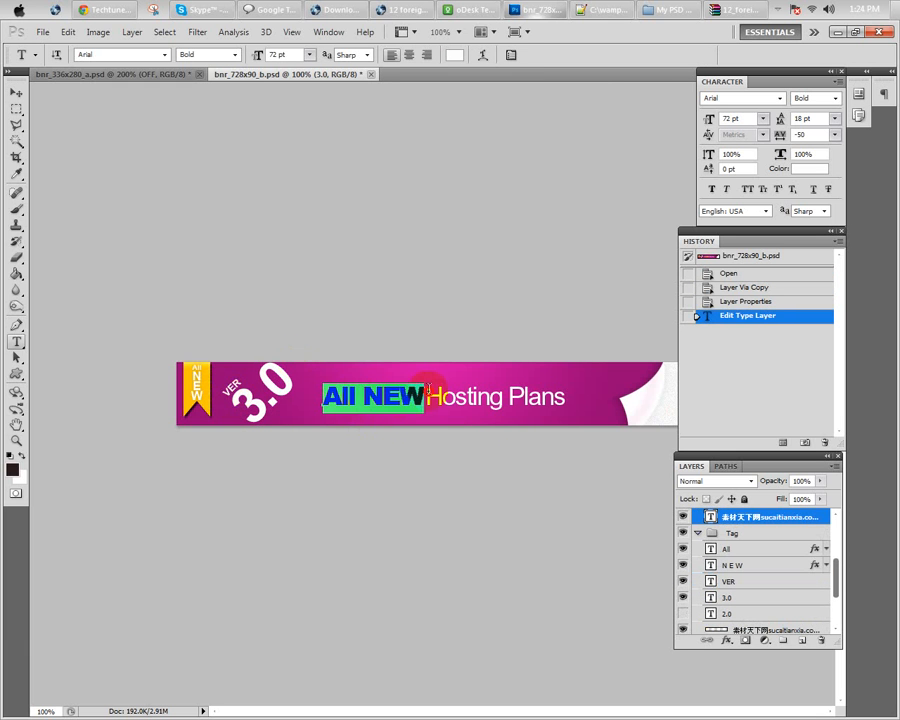
pyautogui.click(368, 395)
pyautogui.doubleClick(395, 395)
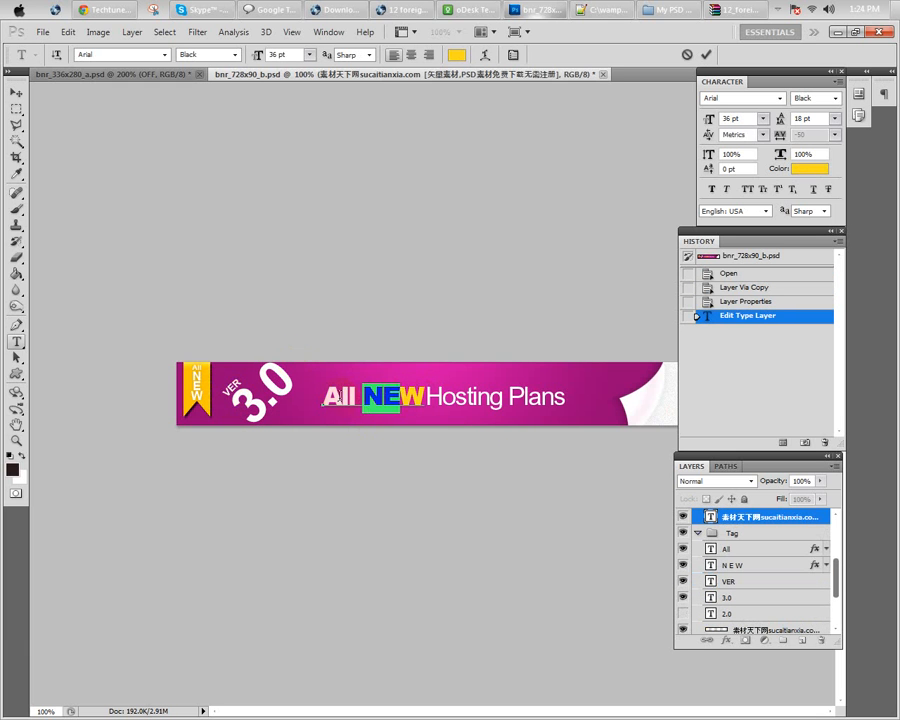
pyautogui.moveTo(324, 396); pyautogui.dragTo(428, 396)
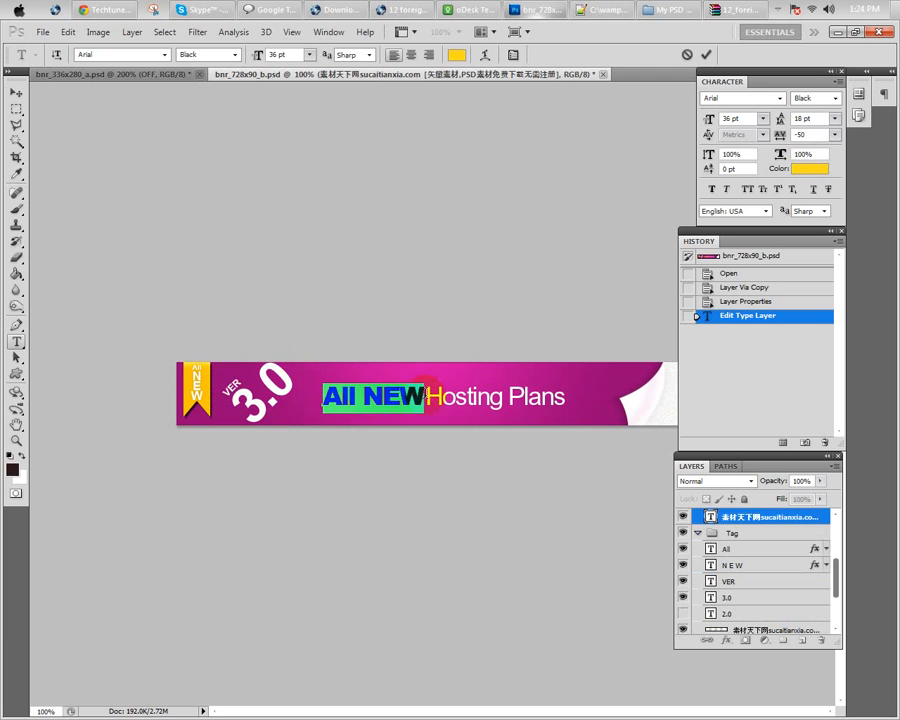
pyautogui.write('Some')
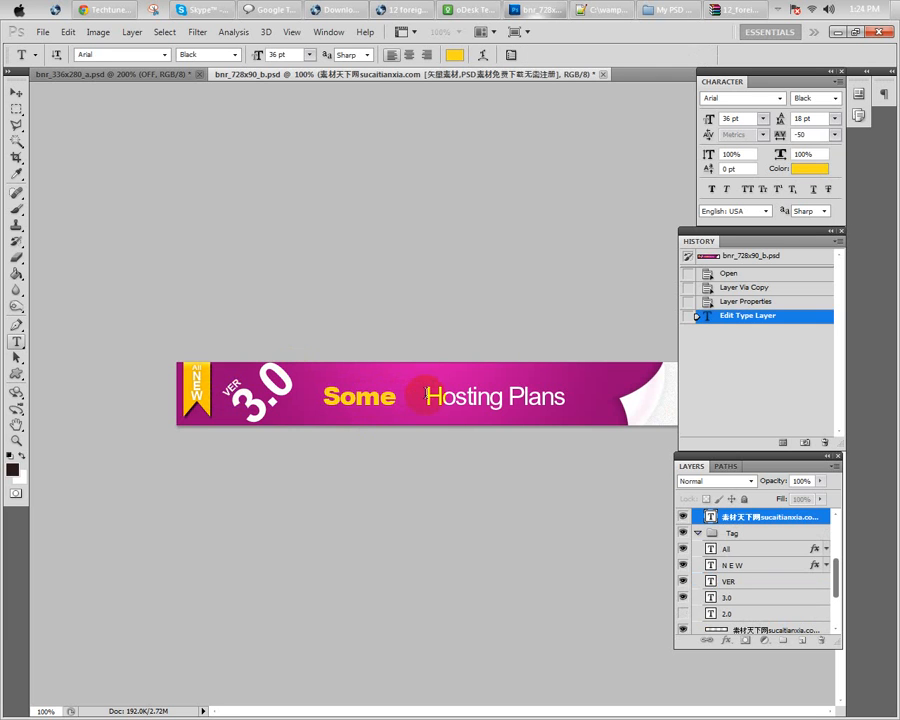
pyautogui.press('Escape')
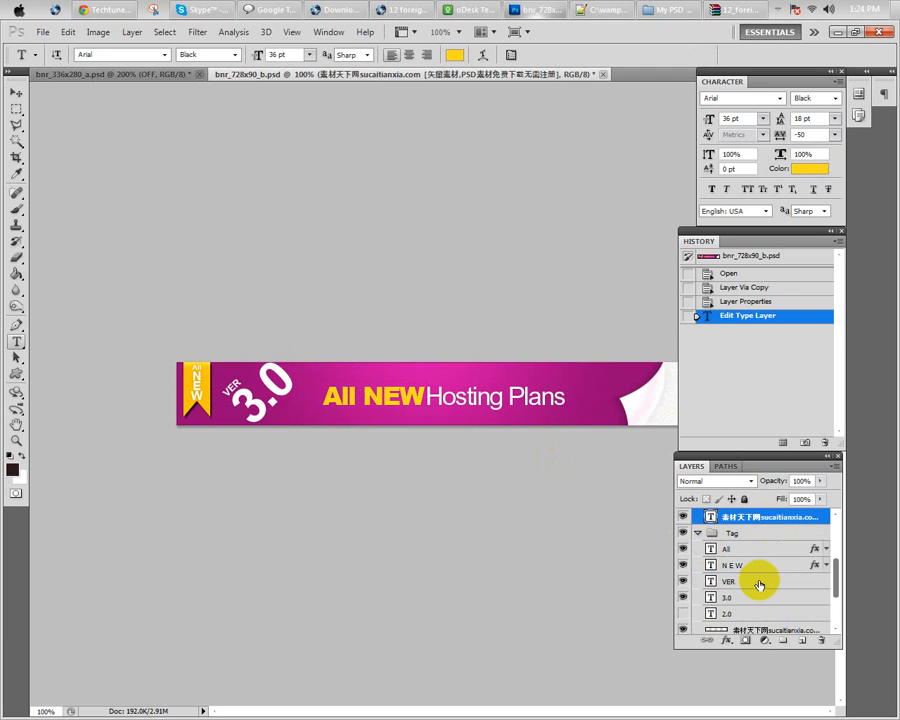
# Duplicate the yellow "All NEW" text layer and hide the original
pyautogui.hotkey('ctrl', 'j')
pyautogui.click(359, 394)
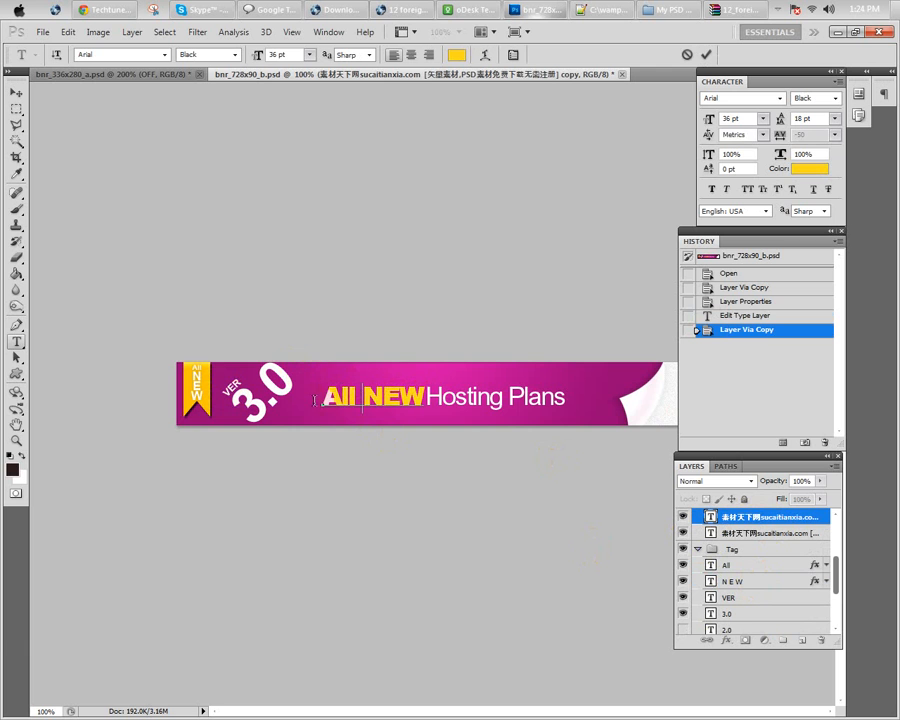
pyautogui.hotkey('ctrl', 'a')
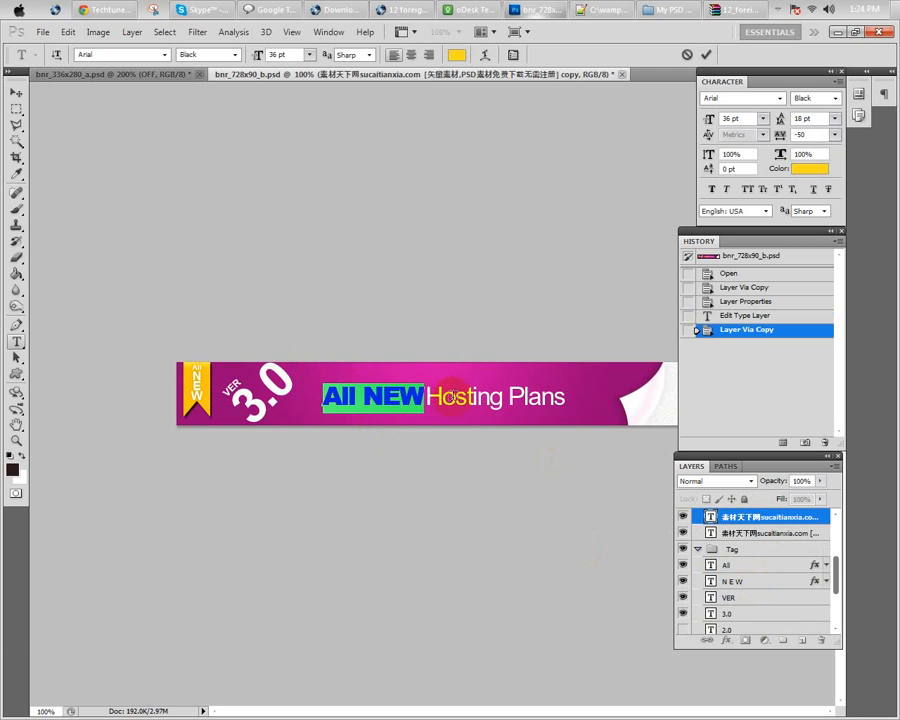
pyautogui.press('Right')
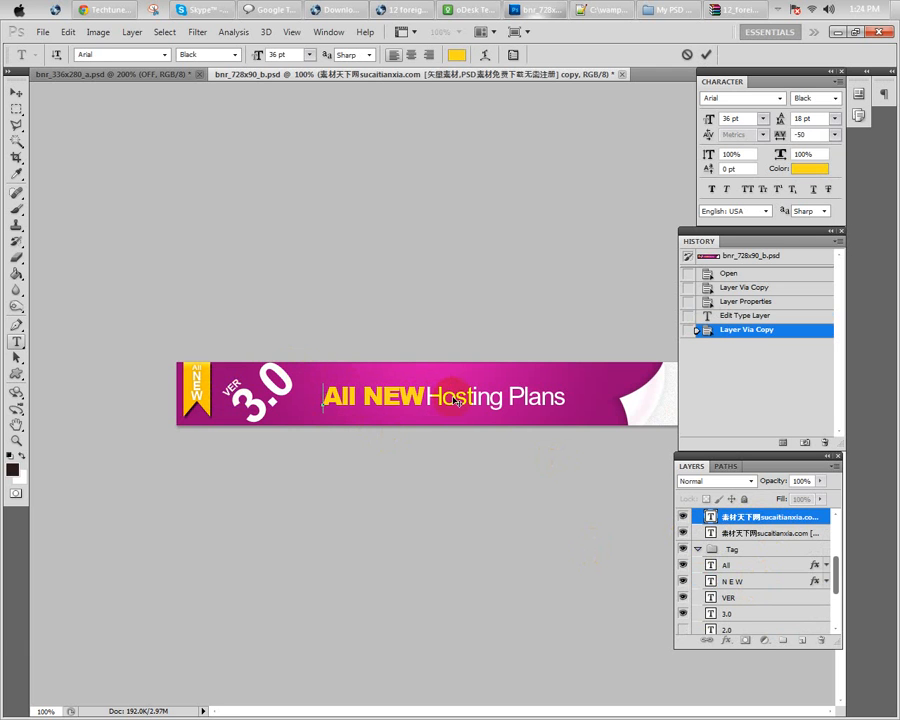
pyautogui.hotkey('ctrl', 'Return')
pyautogui.click(681, 538)
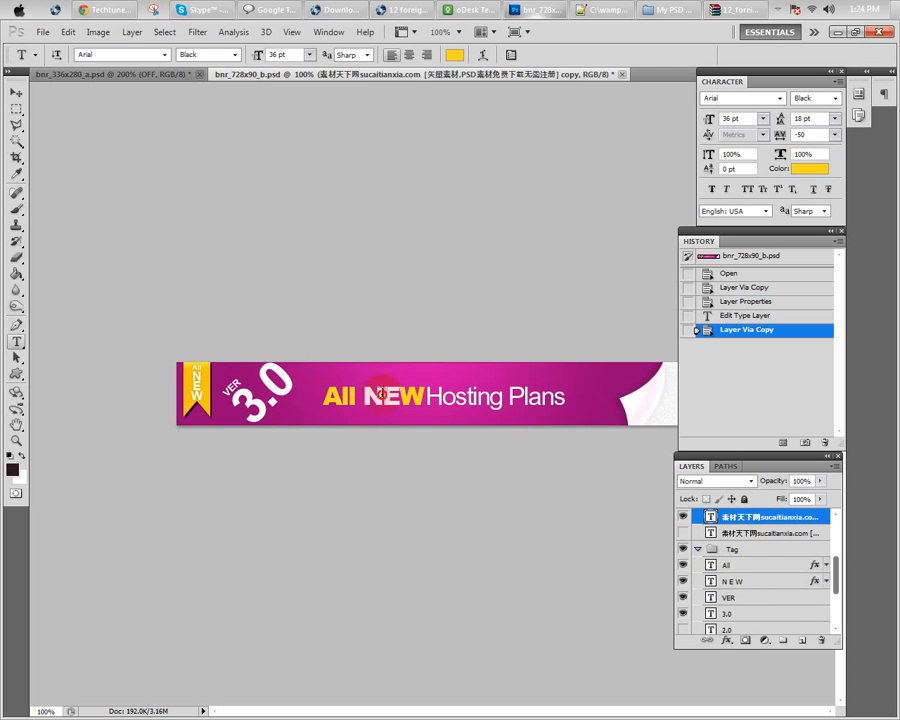
# Replace the yellow "All NEW" text on the duplicated layer with "SOME"
pyautogui.click(393, 399)
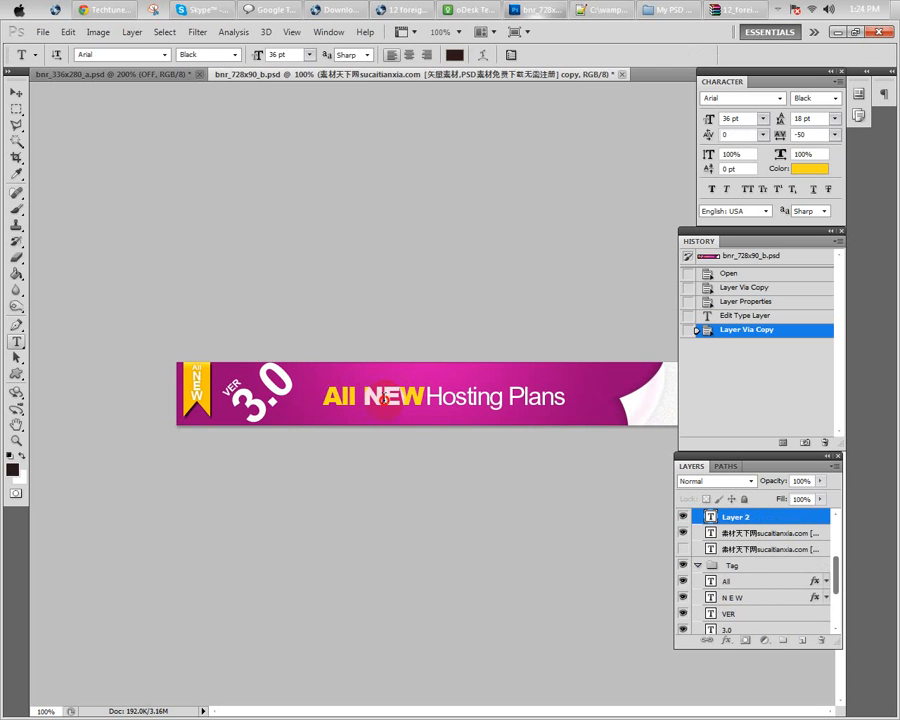
pyautogui.click(368, 398)
pyautogui.hotkey('ctrl', 'a')
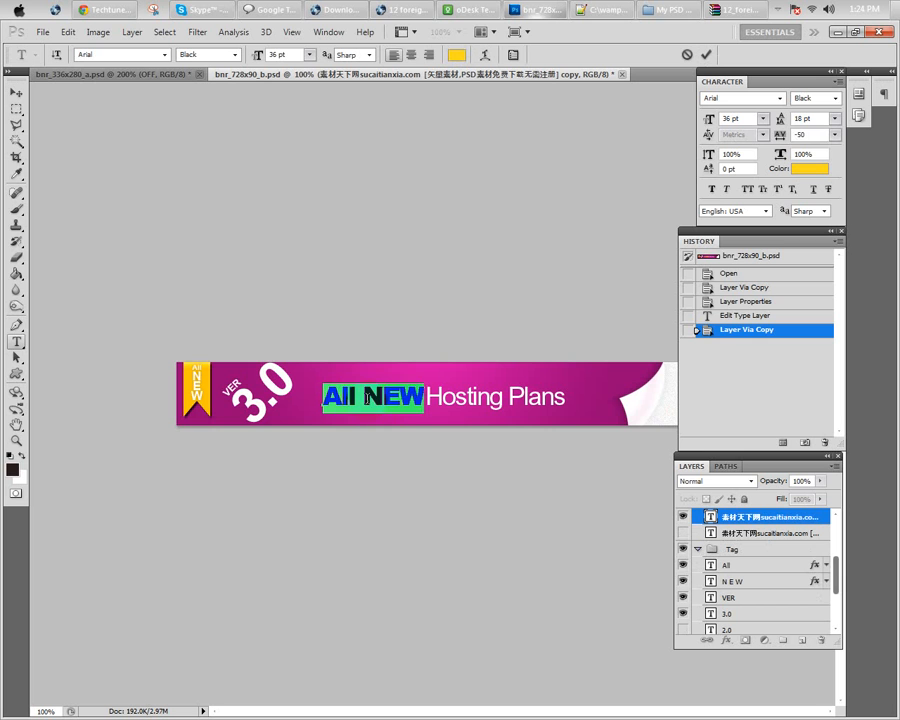
pyautogui.write('some')
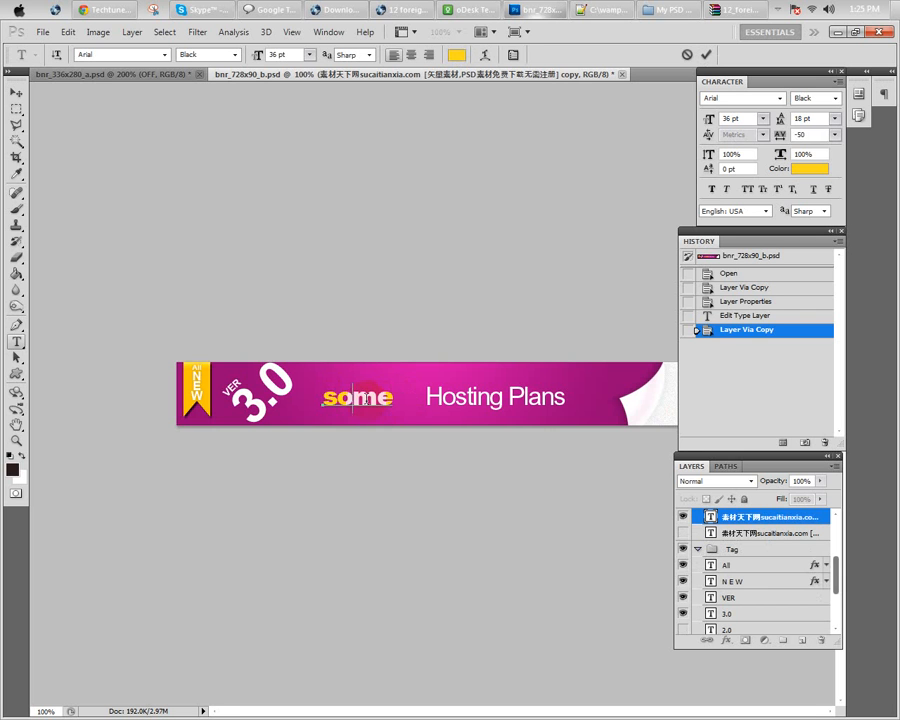
pyautogui.press('BackSpace')
pyautogui.press('BackSpace')
pyautogui.press('BackSpace')
pyautogui.press('BackSpace')
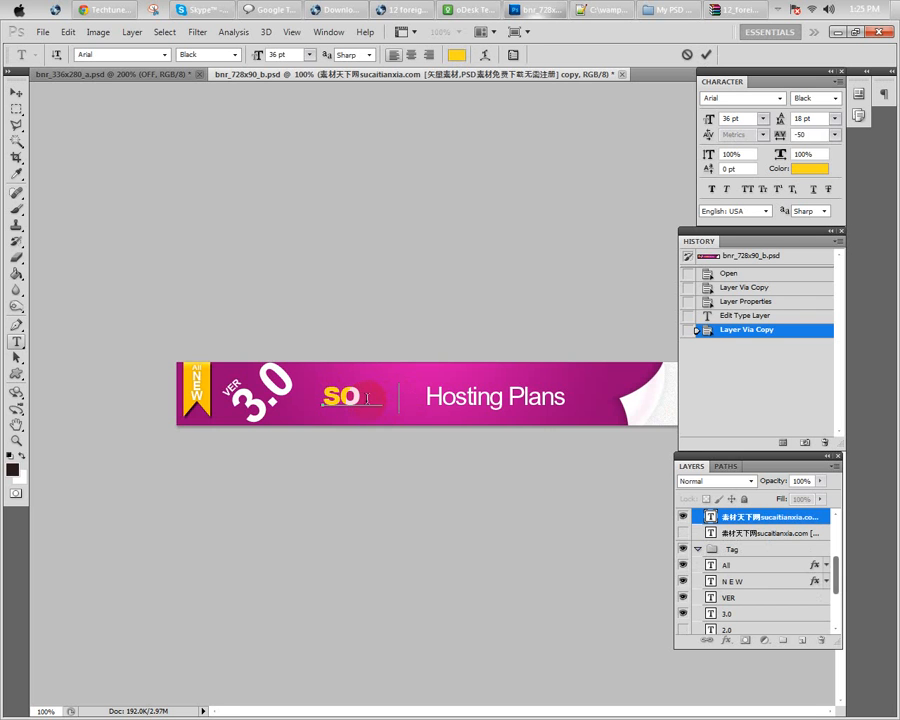
pyautogui.click(445, 396)
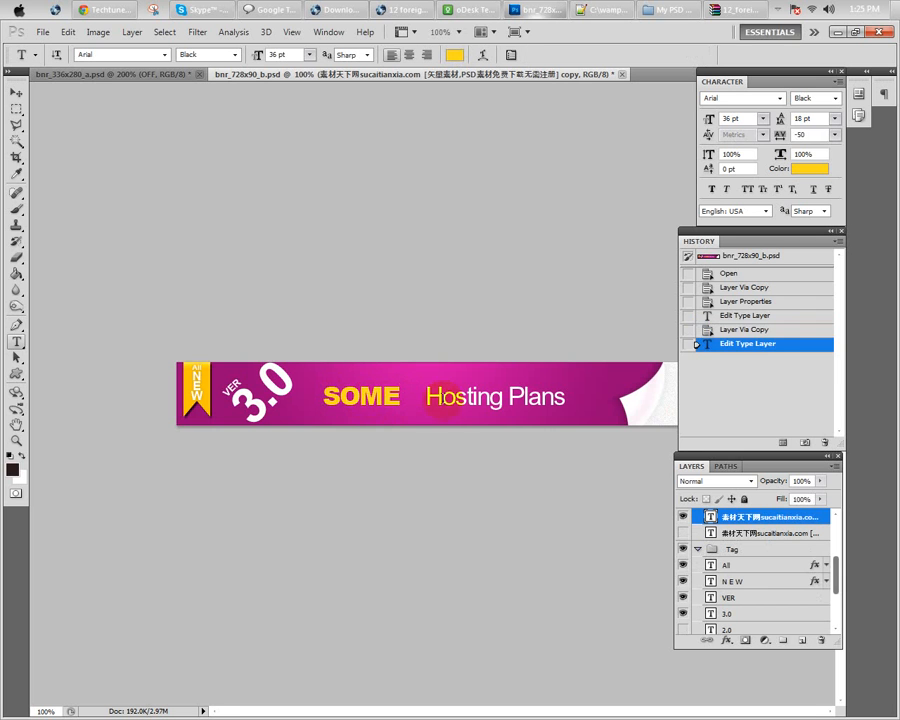
# Duplicate the Hosting Plans text layer and hide the original
pyautogui.click(467, 395)
pyautogui.click(462, 305)
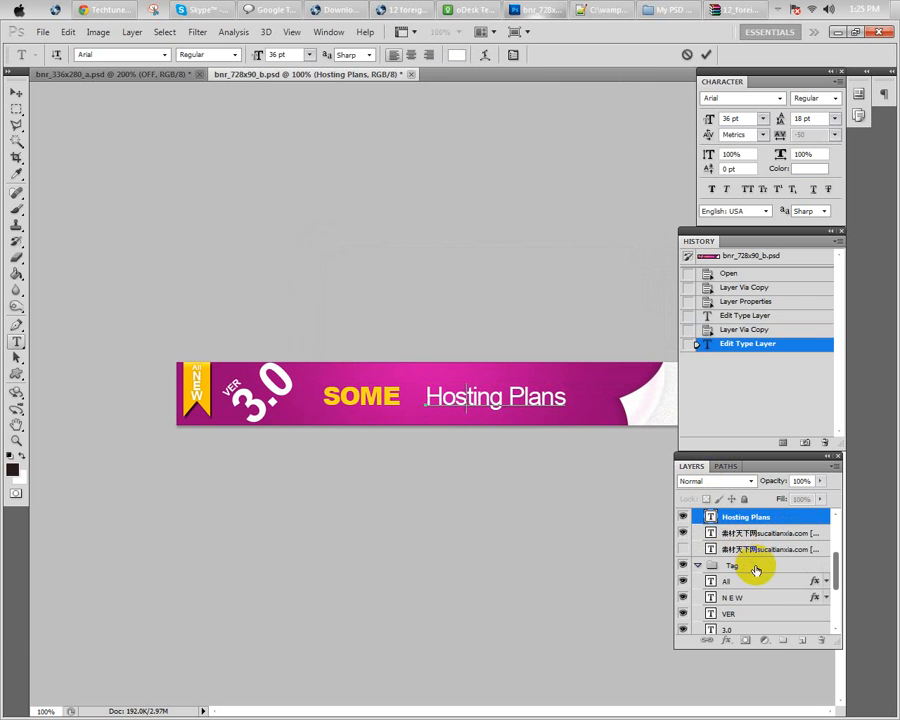
pyautogui.press('Escape')
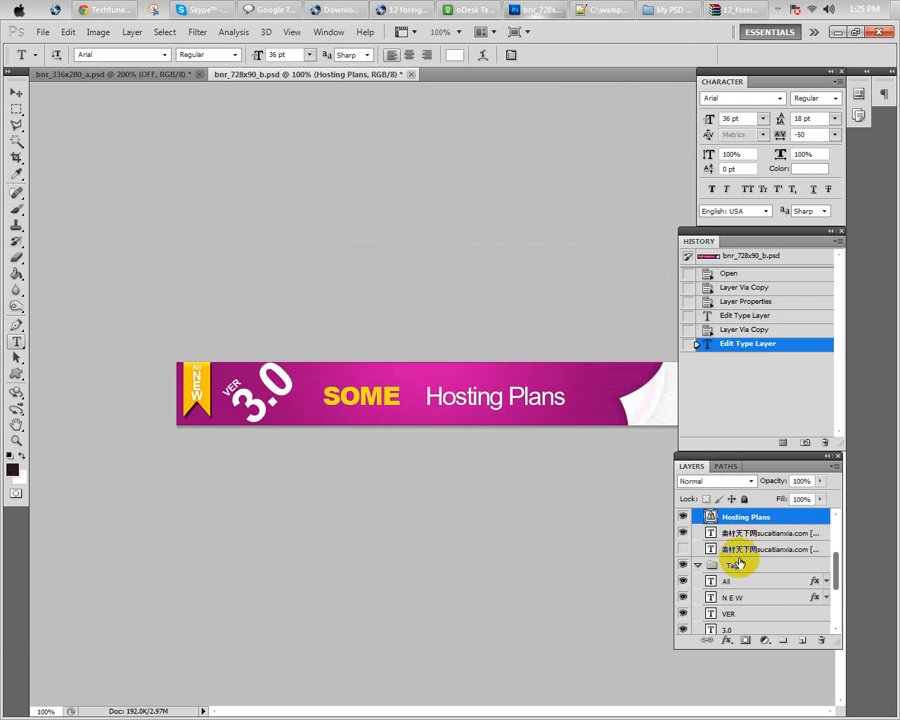
pyautogui.hotkey('ctrl', 'j')
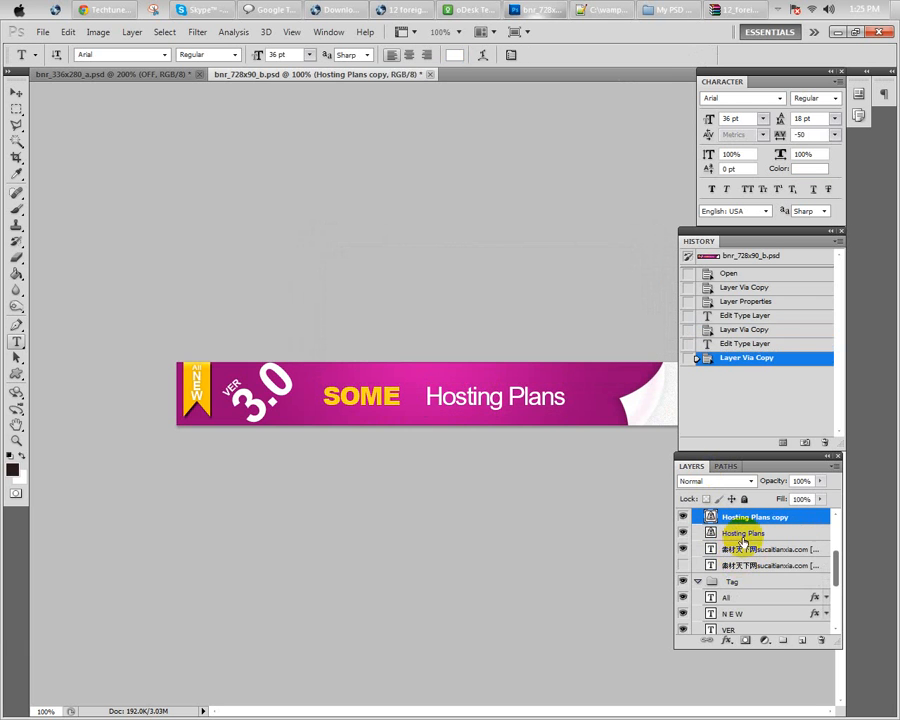
pyautogui.click(682, 535)
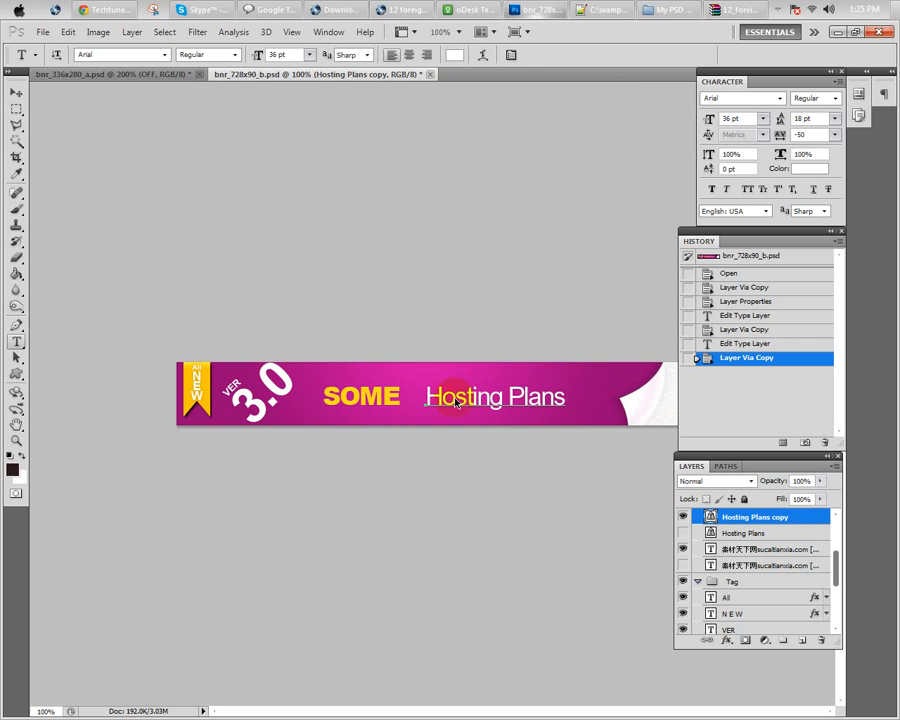
# Replace the text of the Hosting Plans copy with "Amazing Plans"
pyautogui.click(455, 402)
pyautogui.click(458, 307)
pyautogui.hotkey('ctrl', 'a')
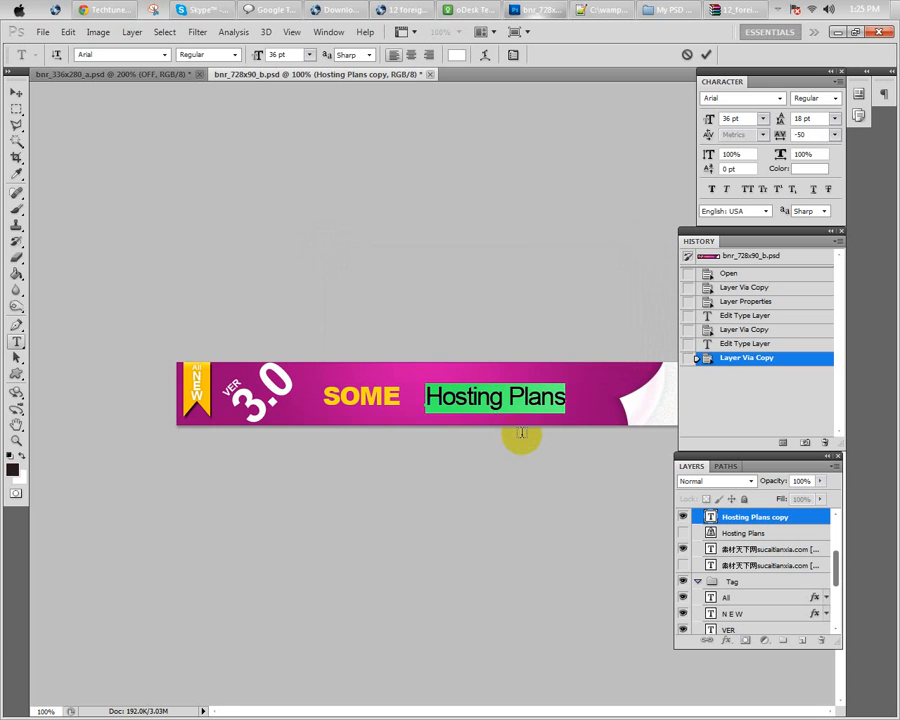
pyautogui.write('Ama')
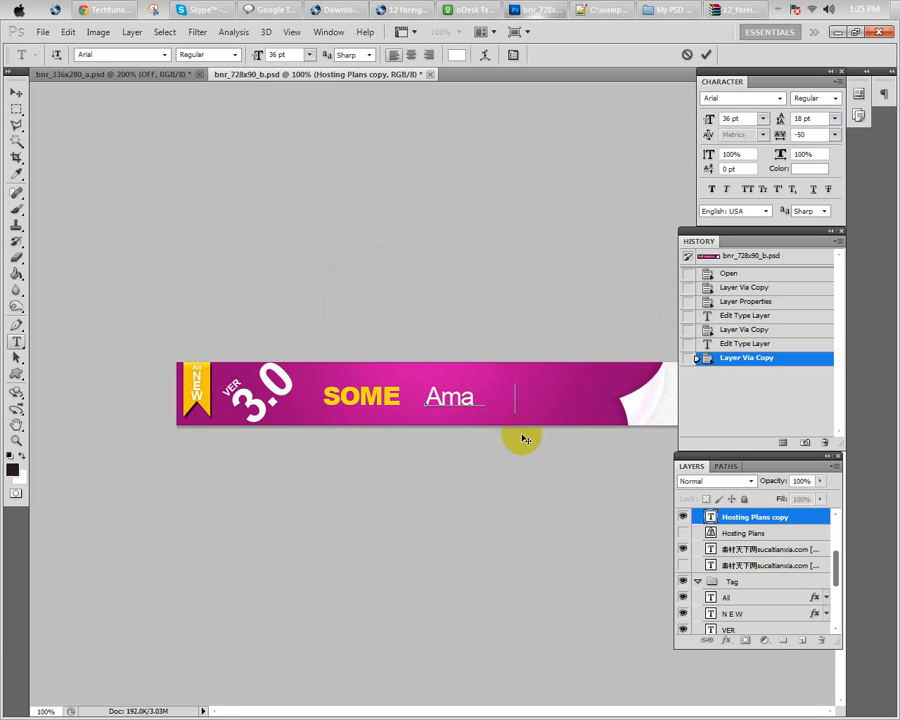
pyautogui.write('zing Plans')
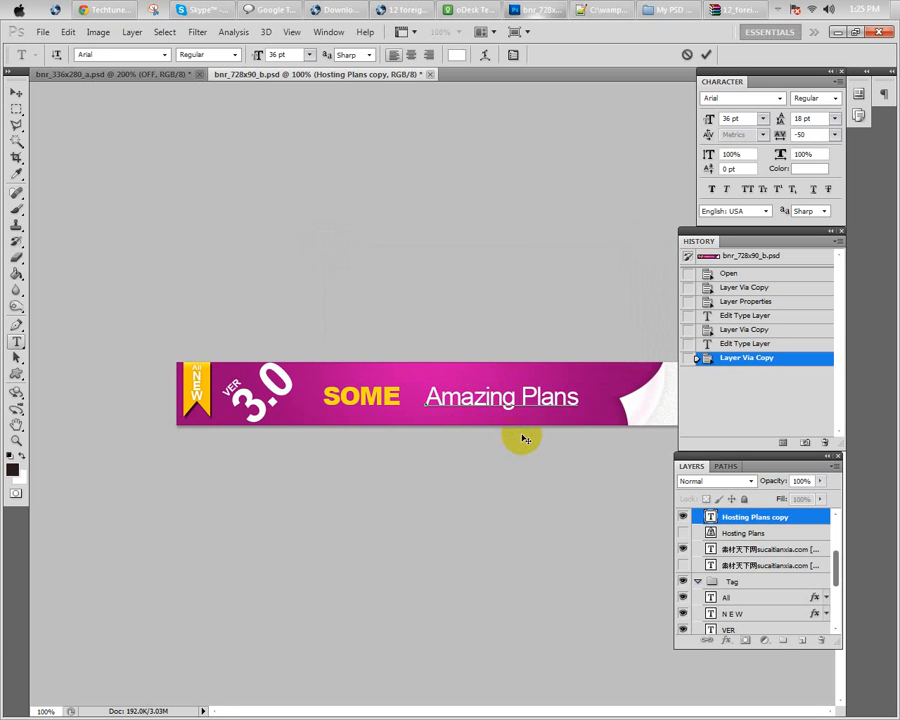
pyautogui.hotkey('ctrl', 'Return')
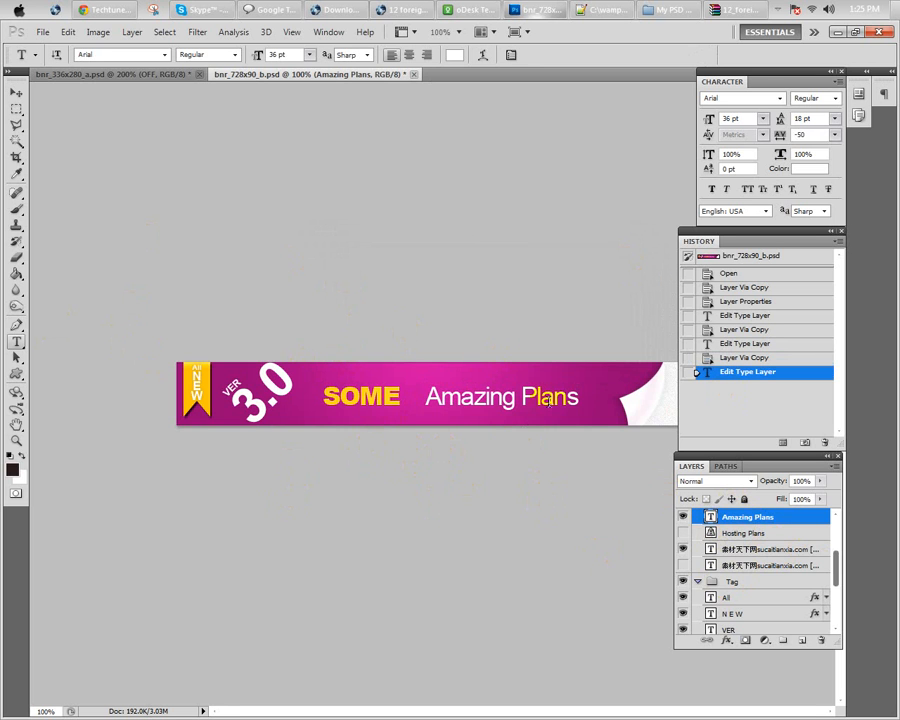
# Examine which layers in the Background group form the banner's backdrop by toggling their visibility
pyautogui.scroll(-5, 737, 580)
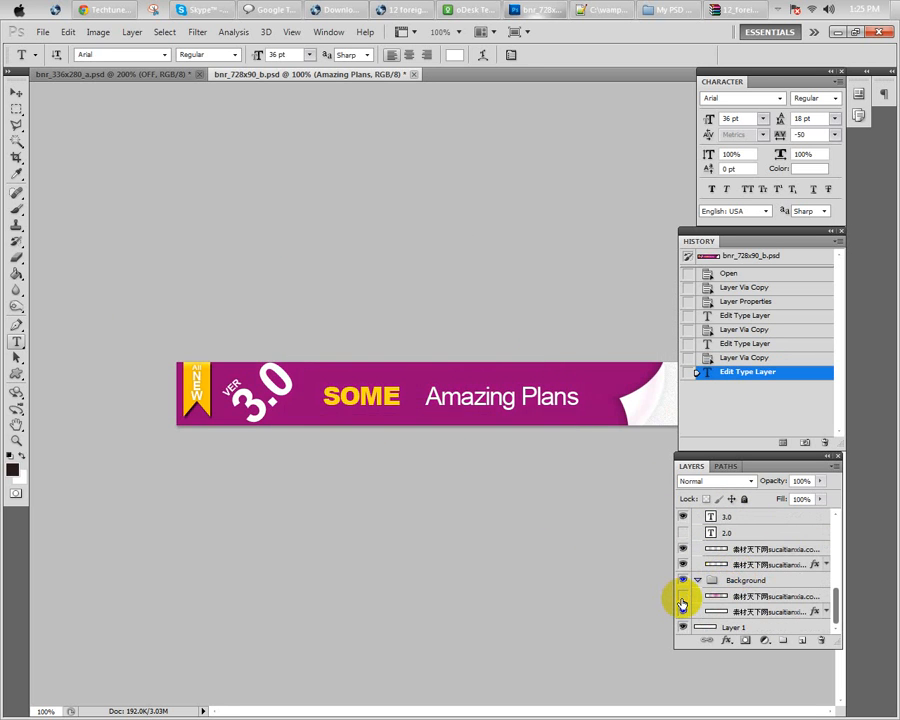
pyautogui.scroll(3, 712, 610)
pyautogui.scroll(-3, 708, 608)
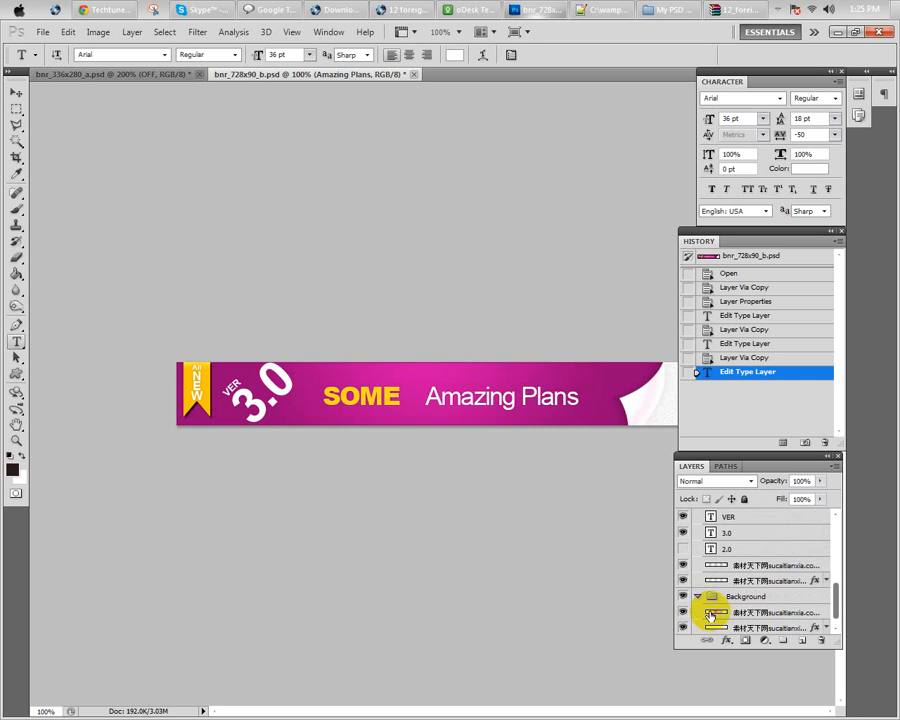
pyautogui.click(684, 596)
pyautogui.click(684, 596)
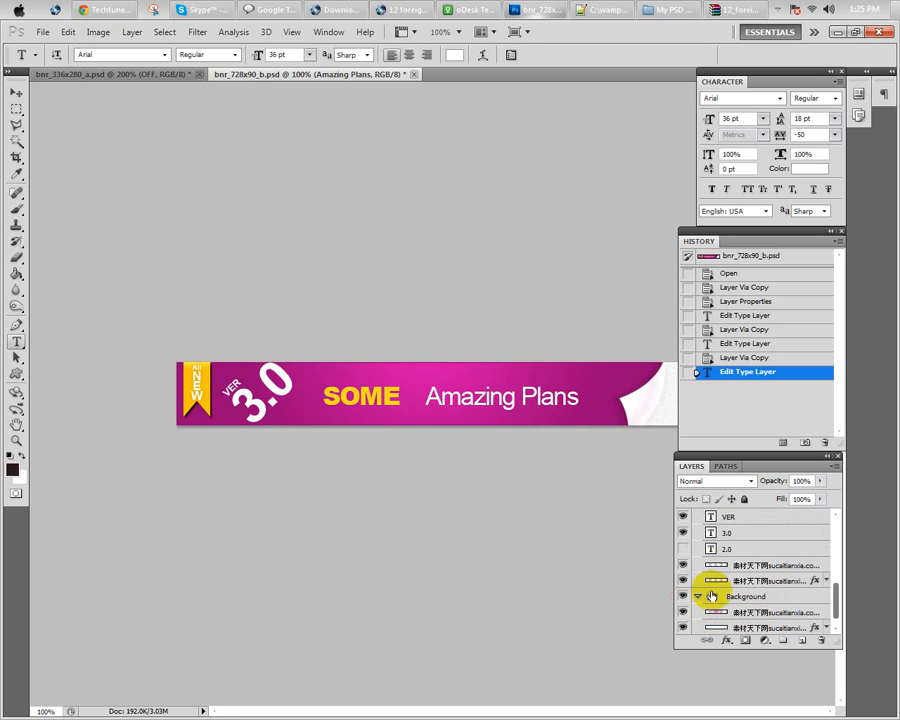
pyautogui.click(698, 597)
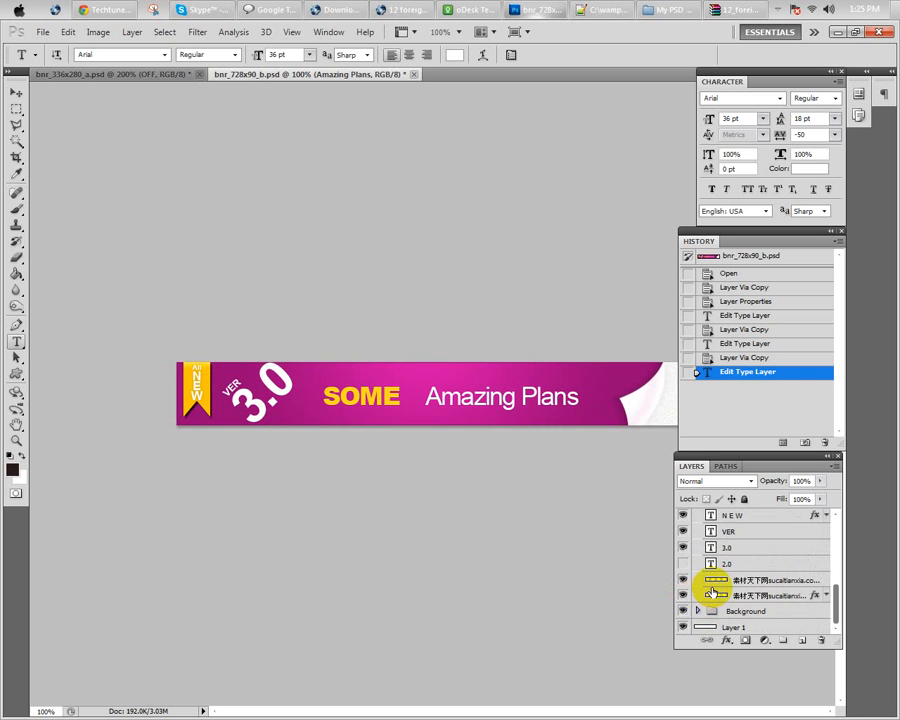
pyautogui.click(698, 611)
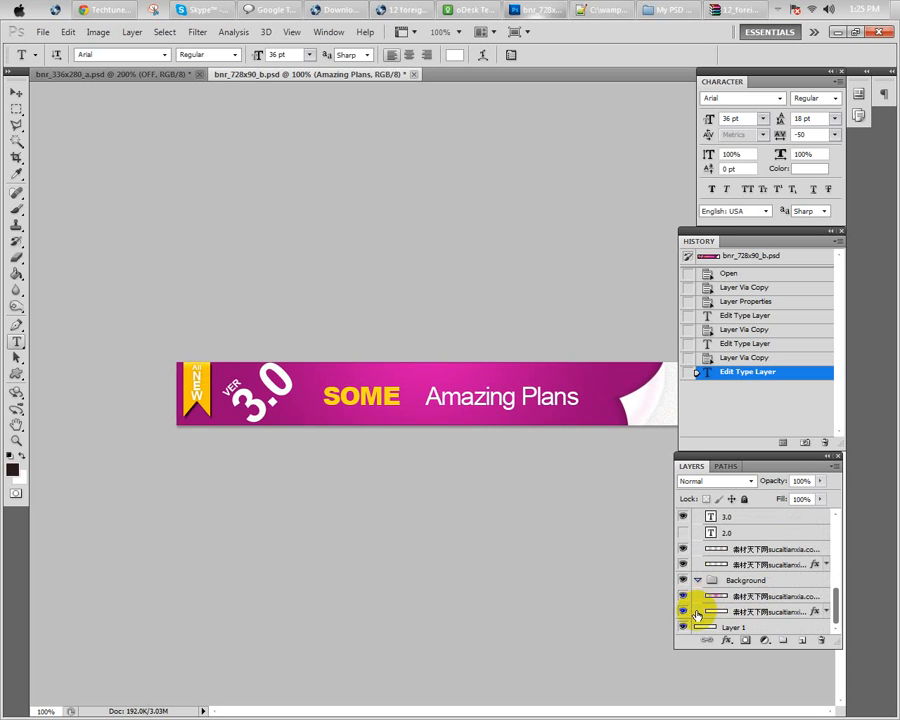
pyautogui.click(683, 612)
pyautogui.click(683, 612)
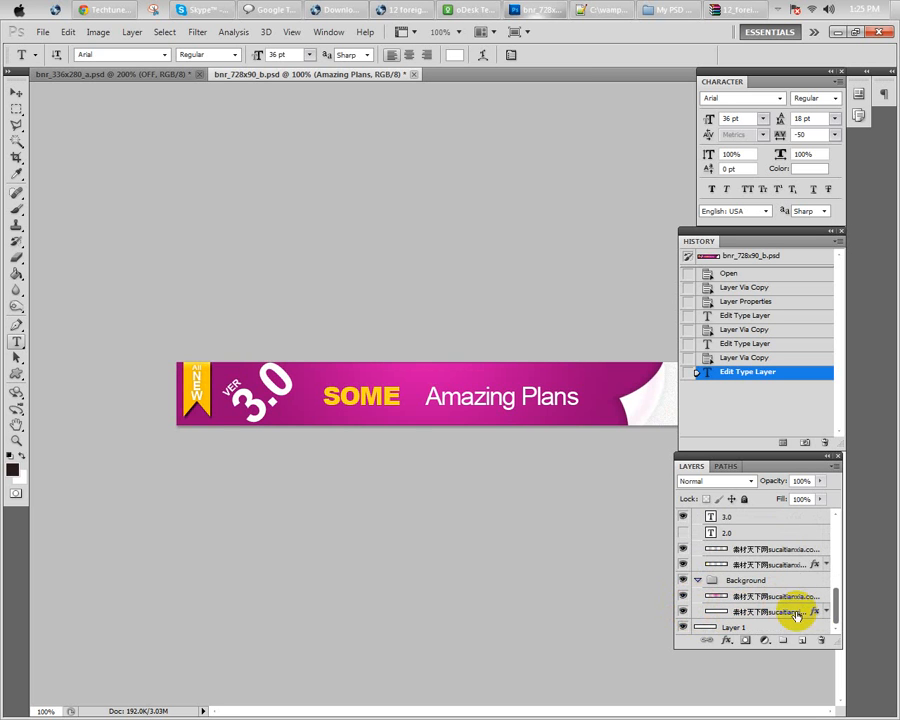
# Duplicate the lower layer in the Background group, the one carrying the colour overlay, and hide the original
pyautogui.doubleClick(757, 611)
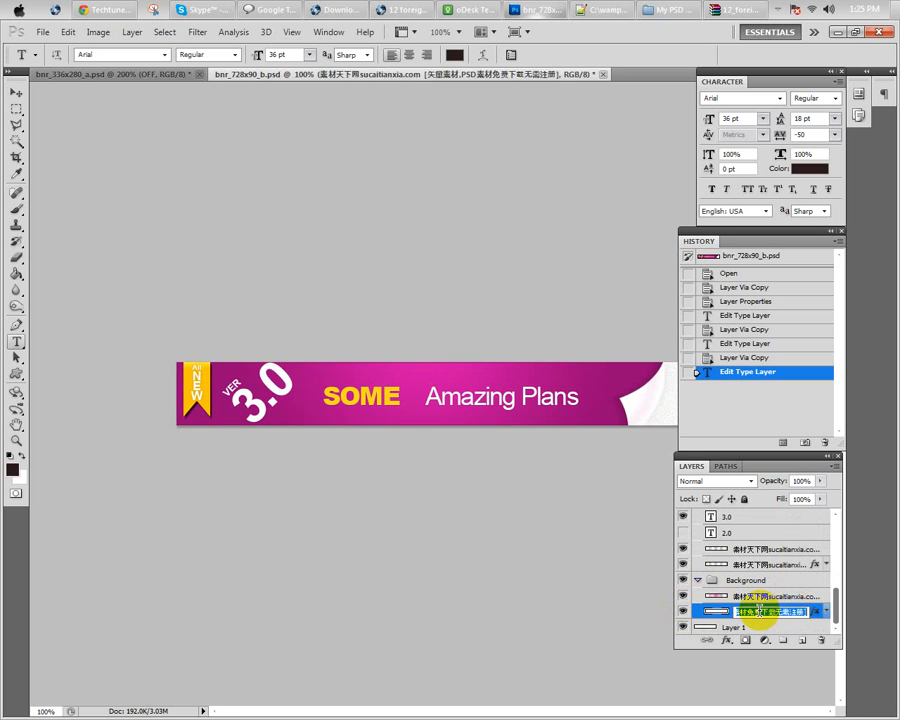
pyautogui.click(701, 613)
pyautogui.doubleClick(702, 612)
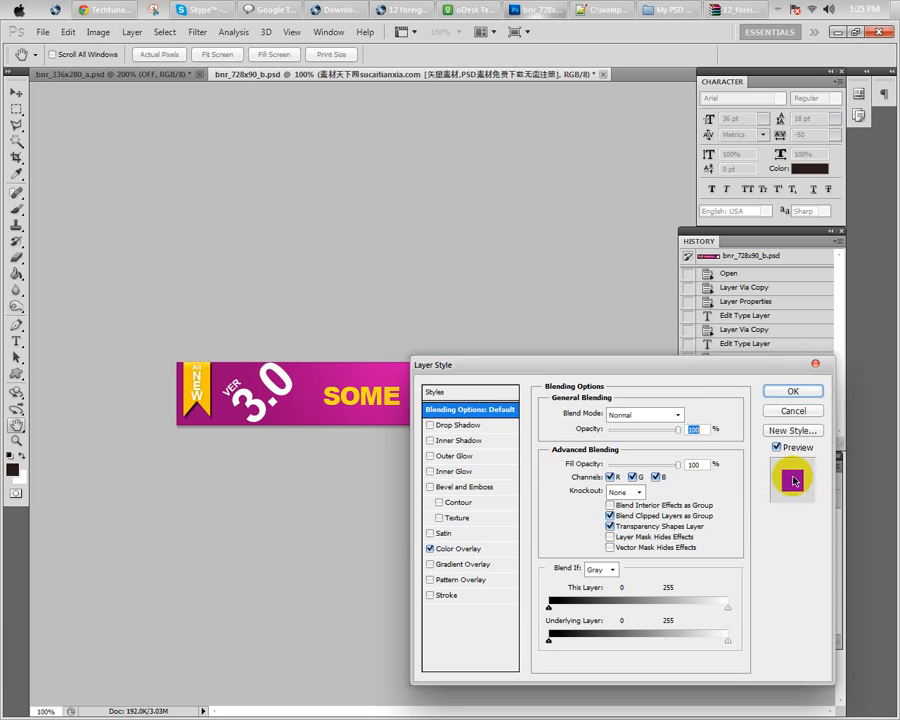
pyautogui.click(816, 365)
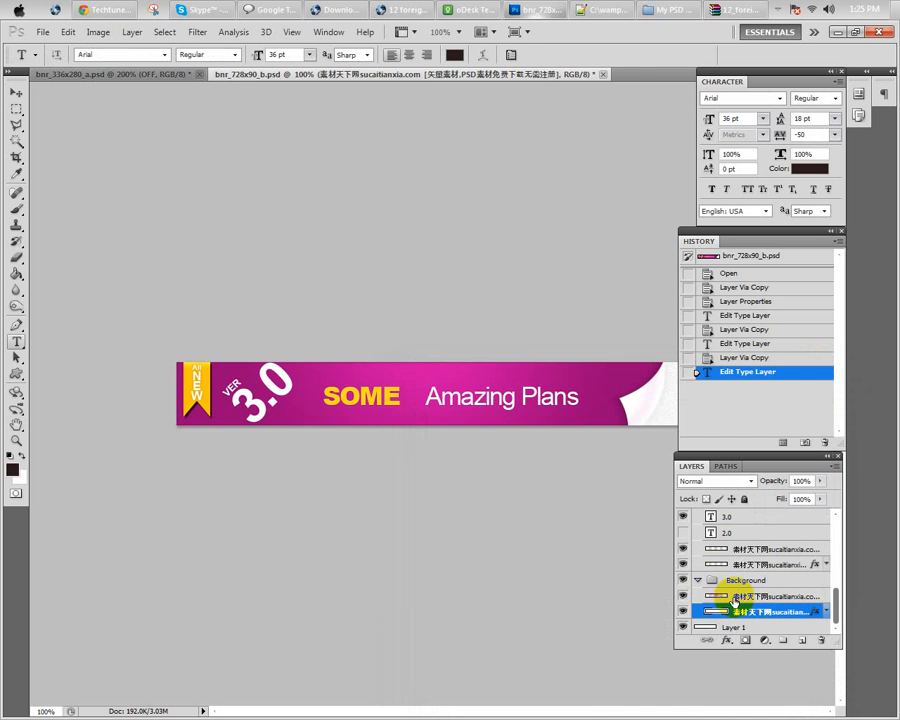
pyautogui.hotkey('ctrl', 'j')
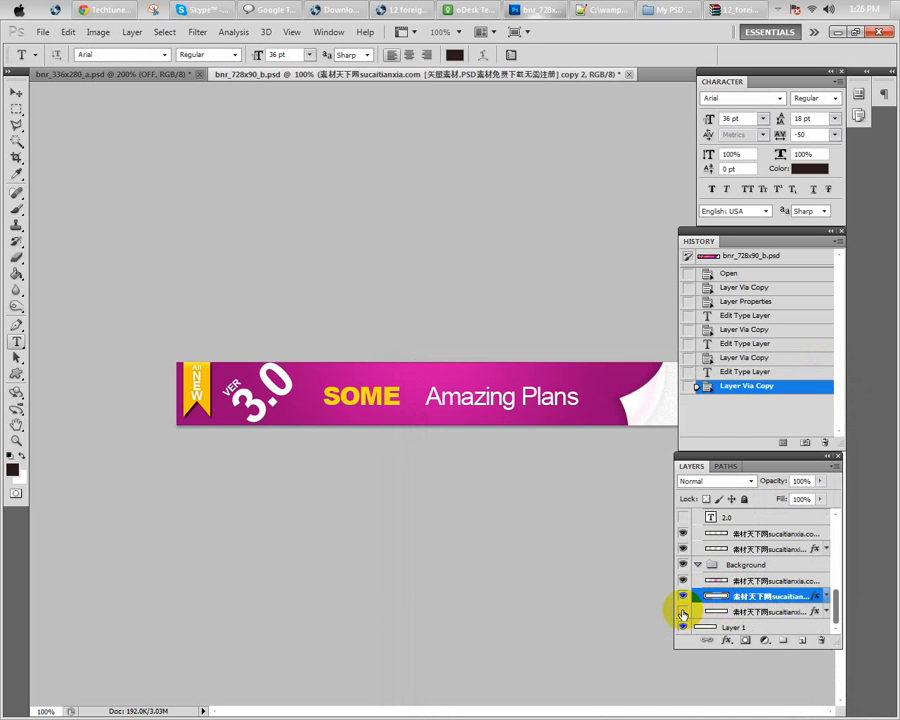
pyautogui.click(683, 612)
# Change the duplicated background layer's Color Overlay to the dark yellow b19b08
pyautogui.doubleClick(711, 600)
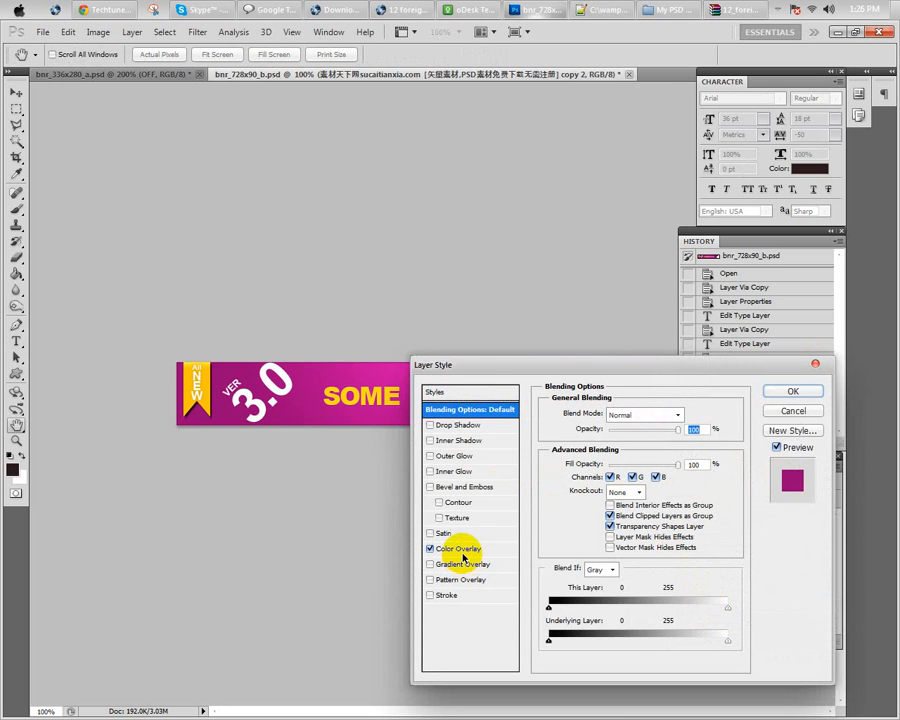
pyautogui.click(440, 548)
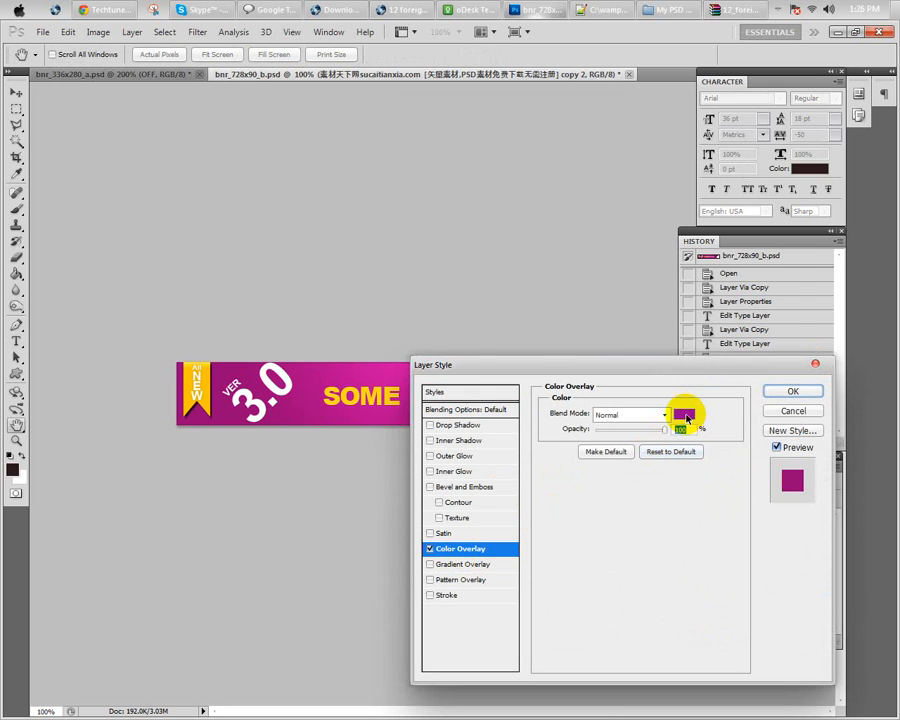
pyautogui.click(688, 414)
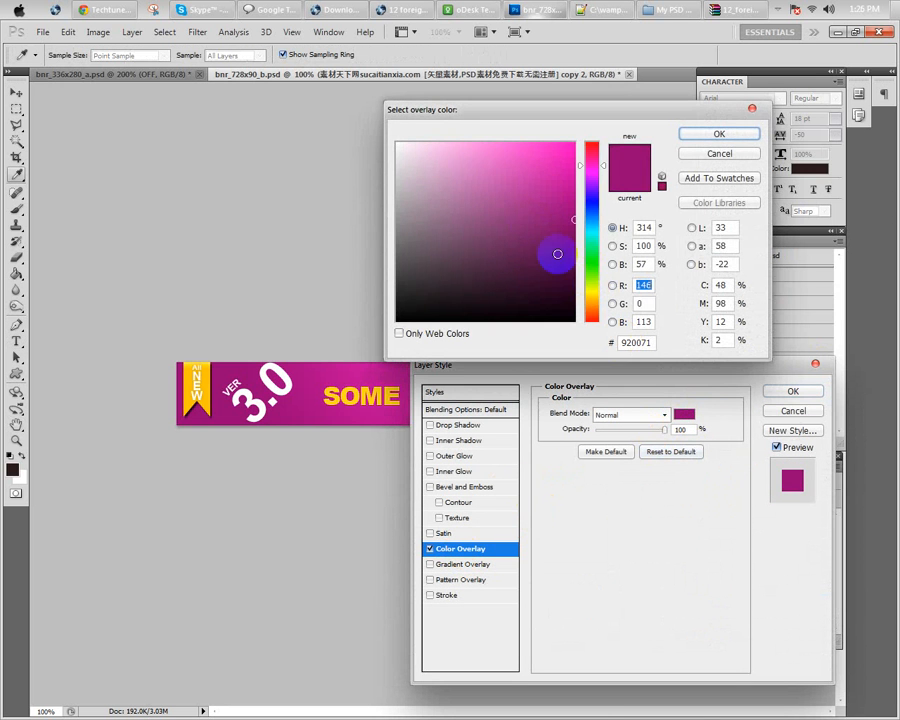
pyautogui.click(589, 295)
pyautogui.click(567, 198)
pyautogui.click(566, 194)
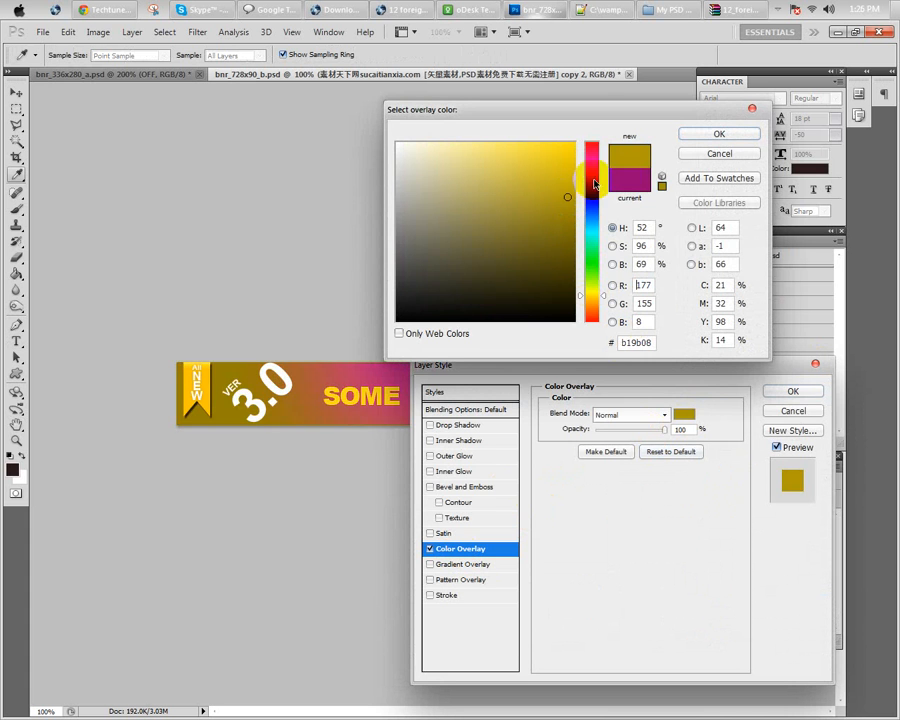
pyautogui.click(728, 134)
pyautogui.click(775, 391)
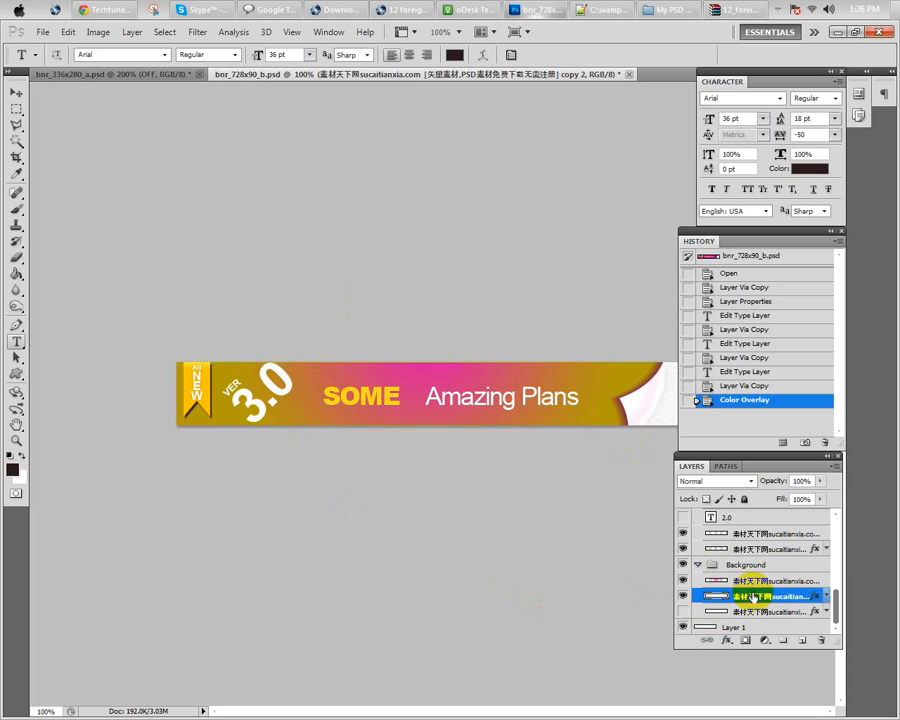
pyautogui.scroll(5, 753, 597)
pyautogui.scroll(-4, 753, 597)
pyautogui.scroll(4, 753, 597)
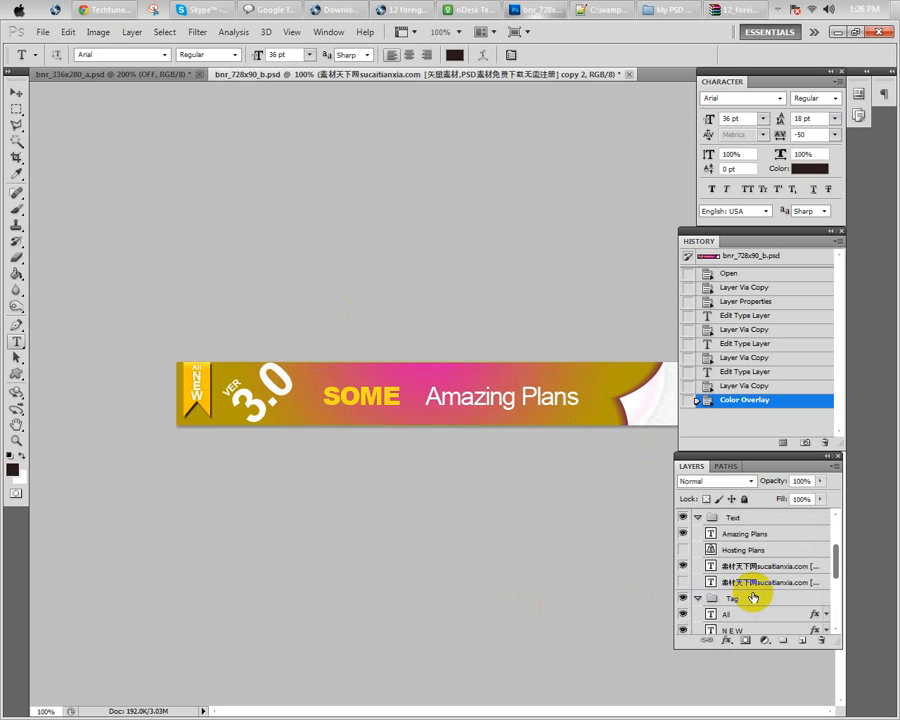
pyautogui.scroll(-5, 753, 597)
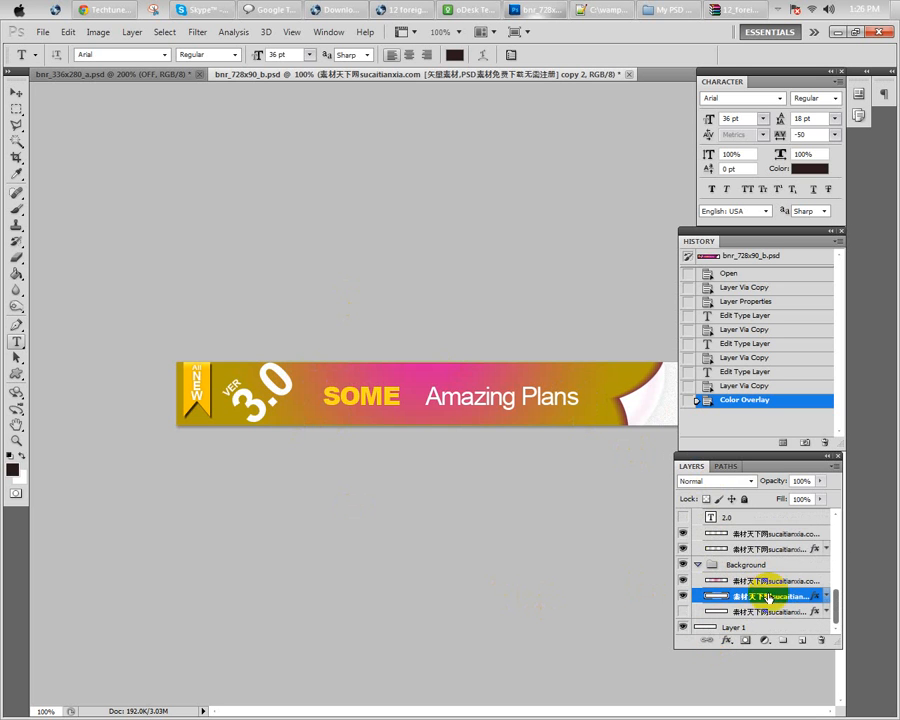
pyautogui.scroll(6, 749, 603)
pyautogui.scroll(-2, 733, 583)
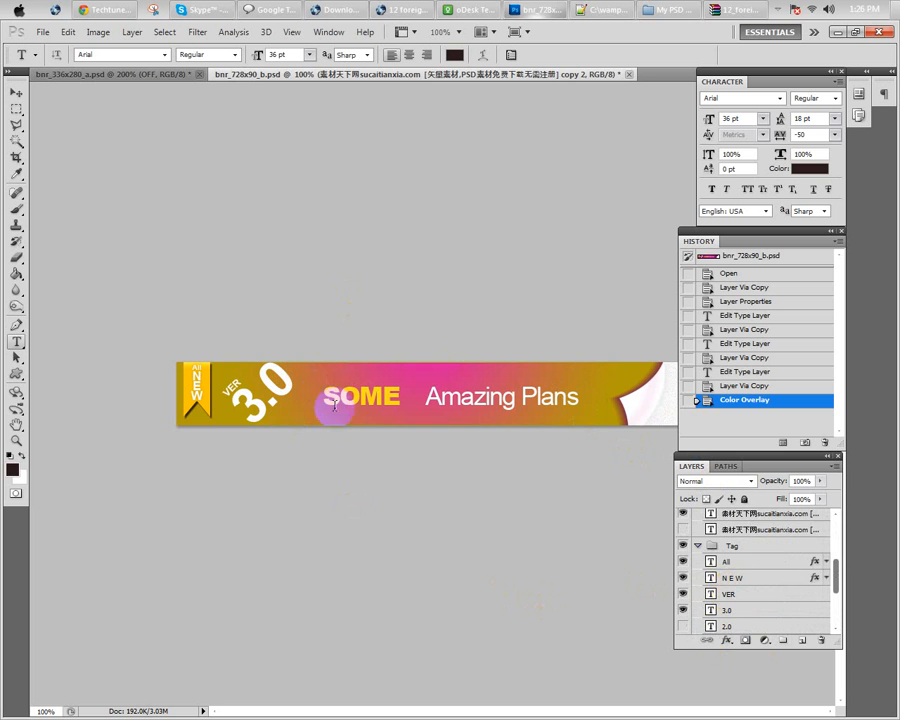
pyautogui.scroll(3, 785, 574)
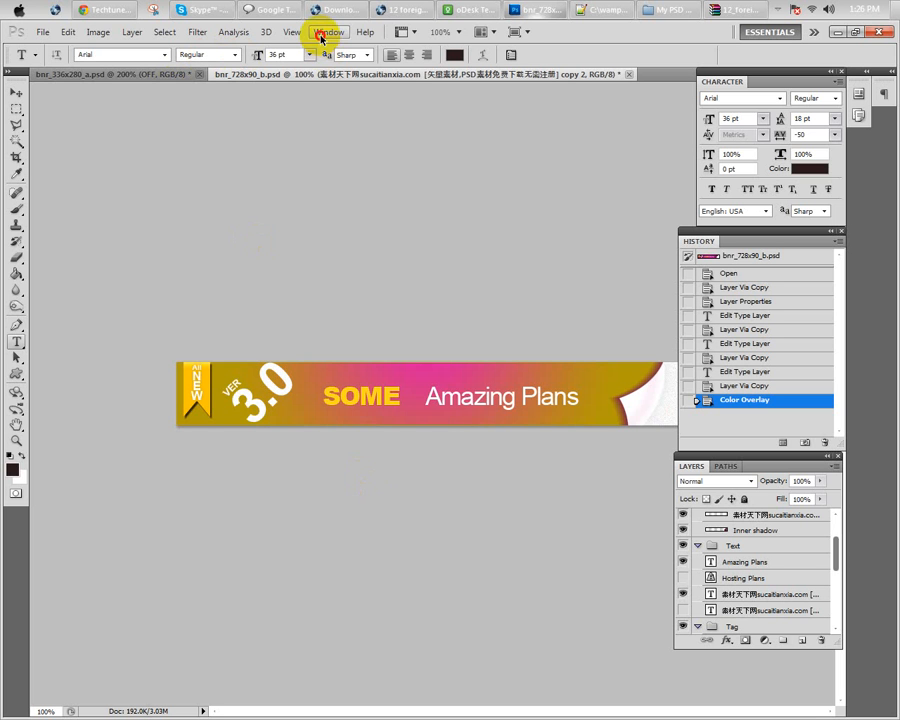
# Show the animation controls and switch them from frame mode to timeline mode
pyautogui.click(324, 33)
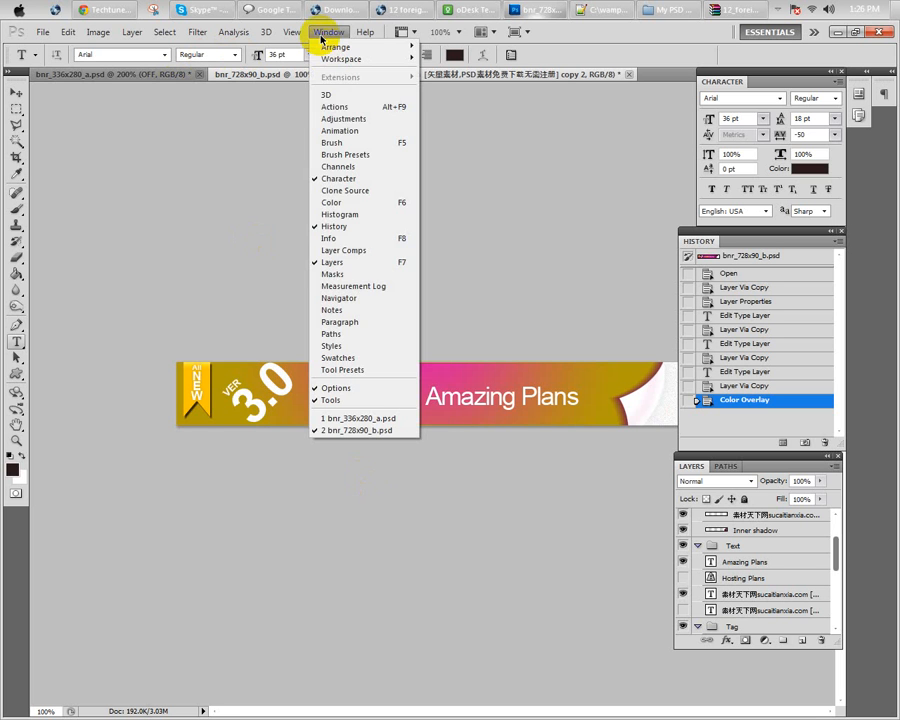
pyautogui.click(336, 130)
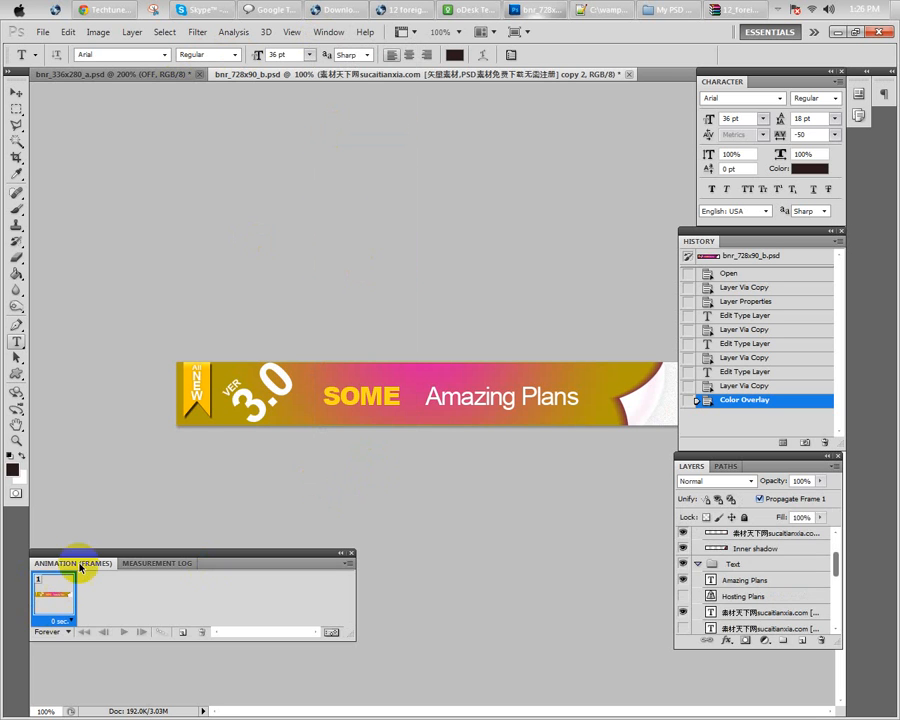
pyautogui.click(331, 633)
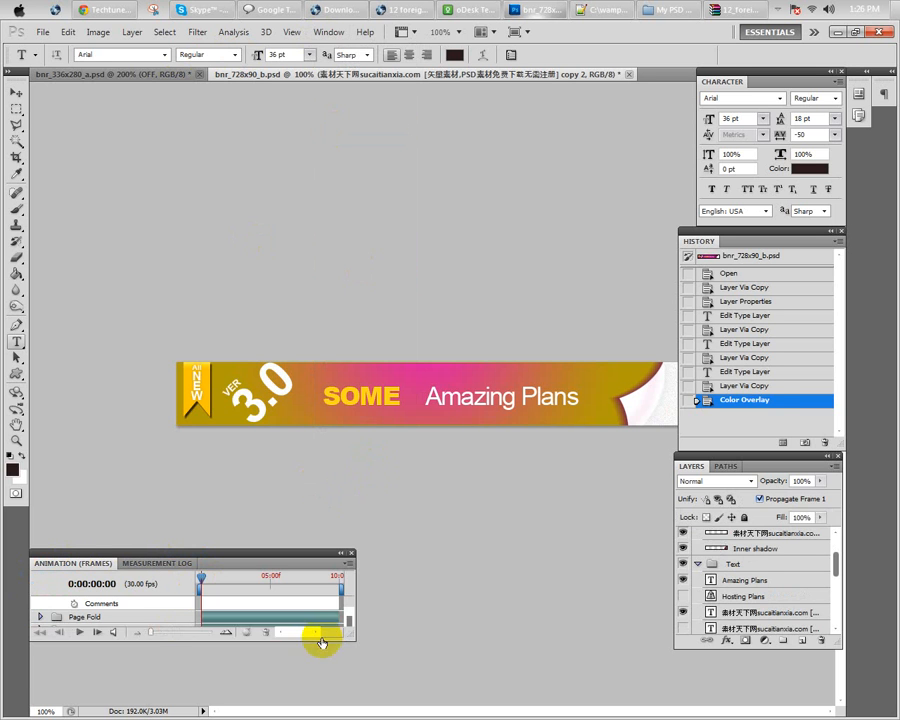
# Adjust the animation panel's width and return the animation to frame mode
pyautogui.moveTo(355, 617); pyautogui.dragTo(790, 612)
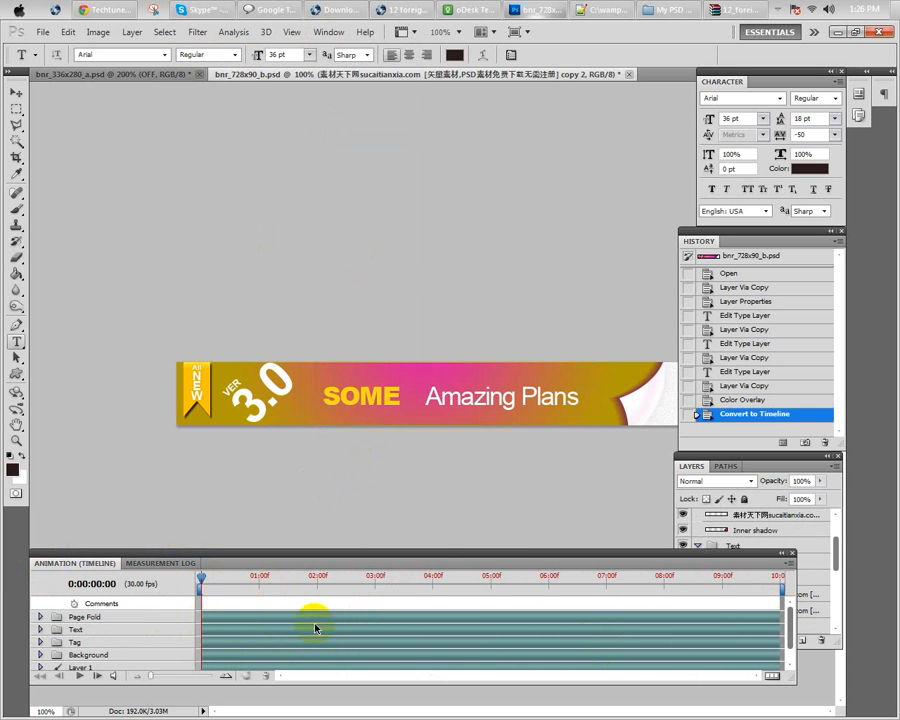
pyautogui.click(772, 678)
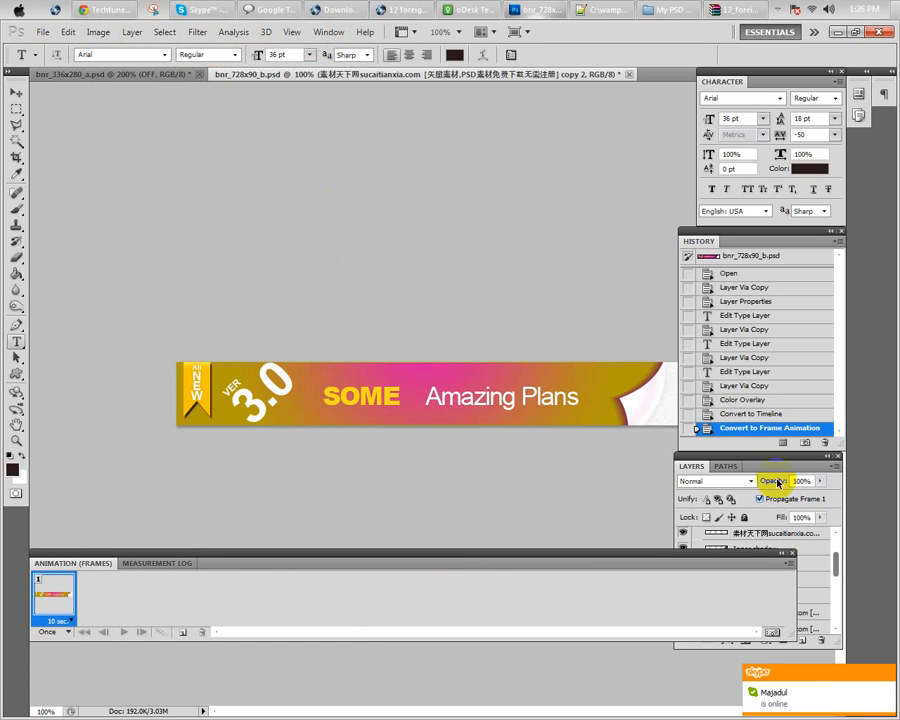
pyautogui.moveTo(797, 600); pyautogui.dragTo(572, 590)
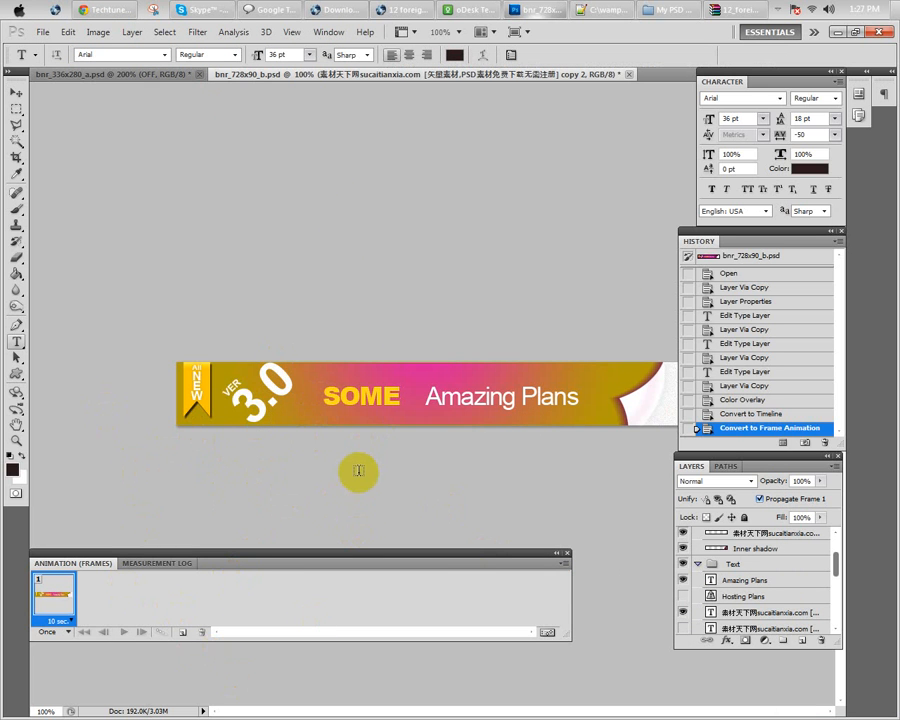
pyautogui.click(548, 633)
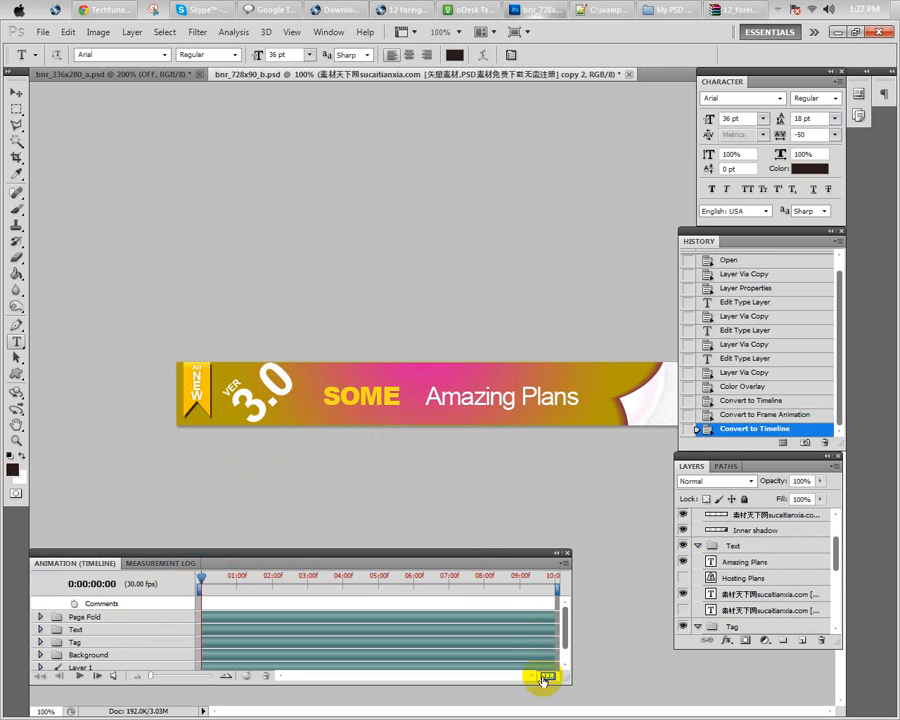
pyautogui.click(545, 672)
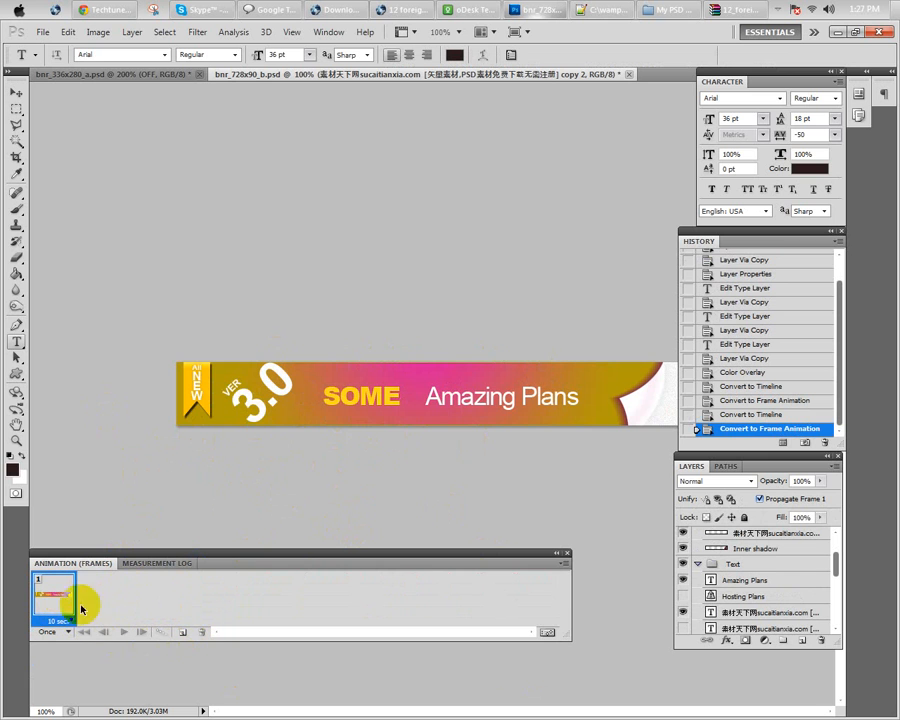
# Duplicate the first animation frame and make the second frame the active one
pyautogui.click(181, 636)
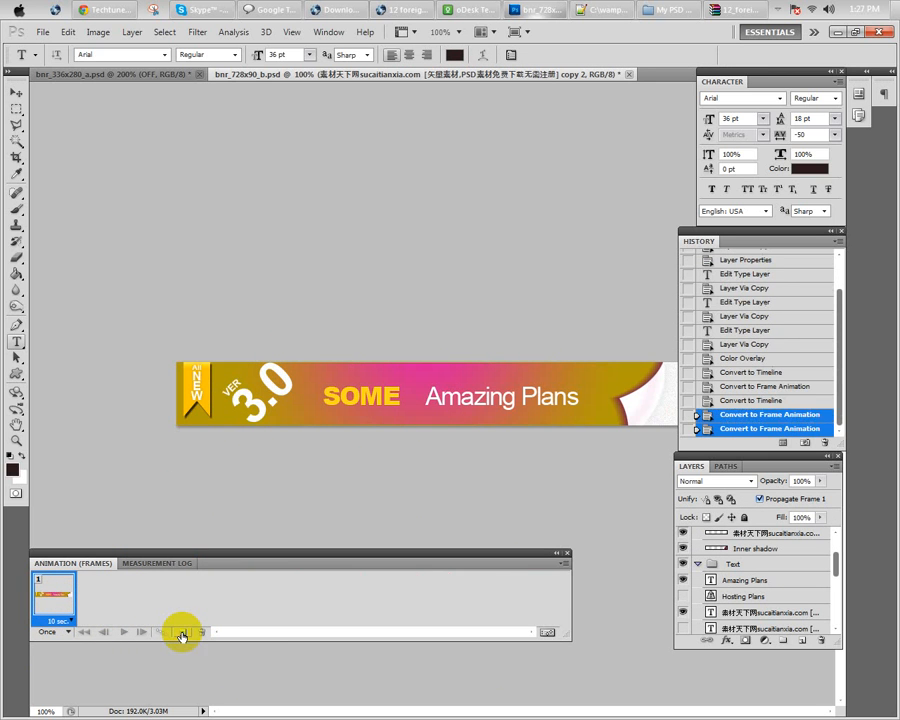
pyautogui.click(102, 596)
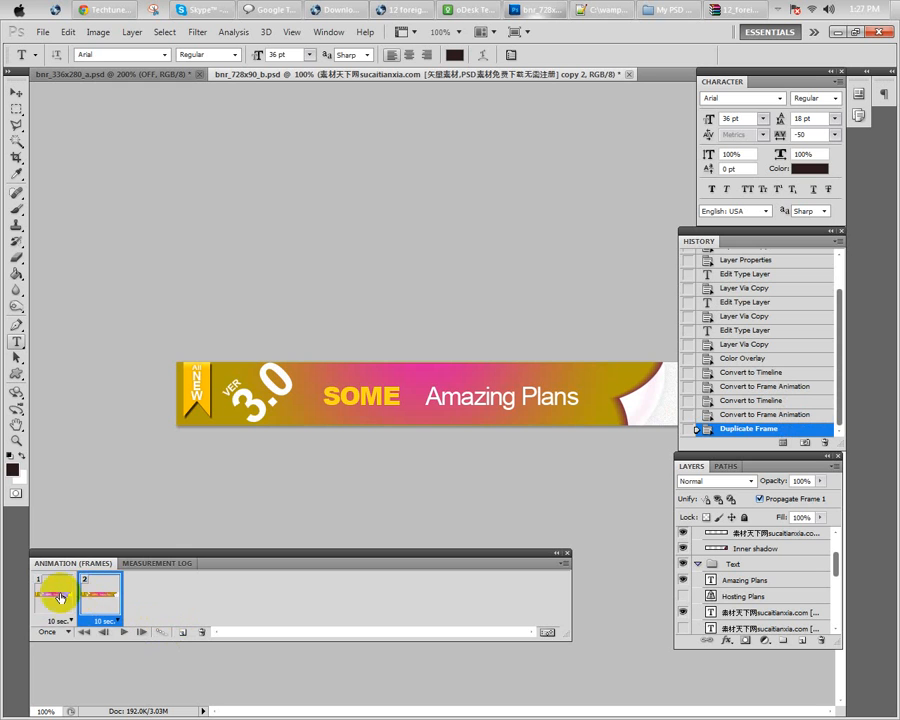
pyautogui.click(60, 596)
pyautogui.click(103, 594)
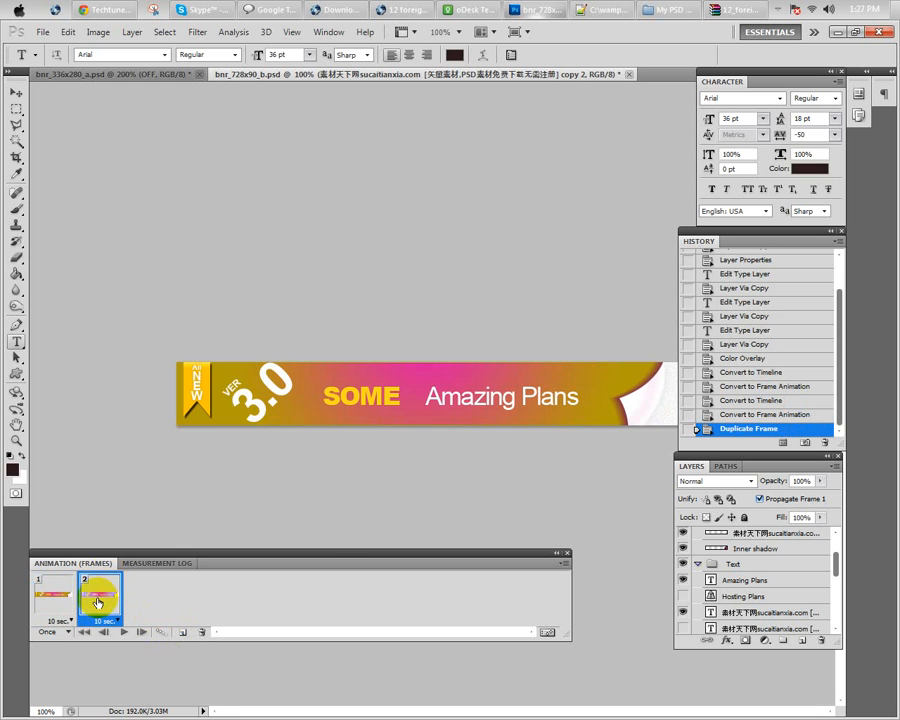
# In frame 2, hide the SOME and Amazing Plans text layers and show All NEW and Hosting Plans instead
pyautogui.scroll(1, 752, 594)
pyautogui.scroll(-2, 752, 594)
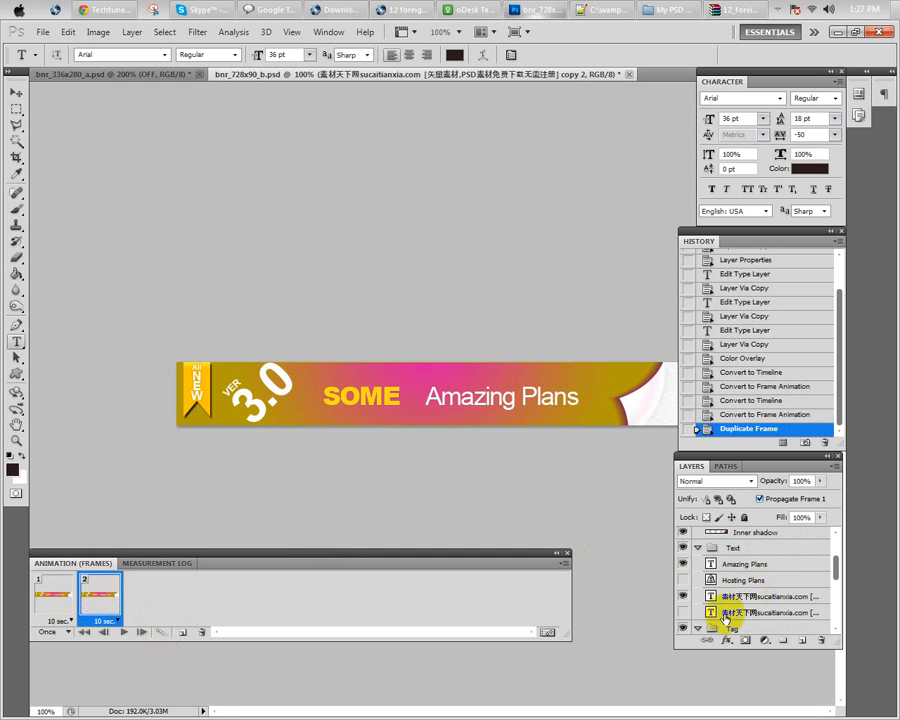
pyautogui.click(683, 597)
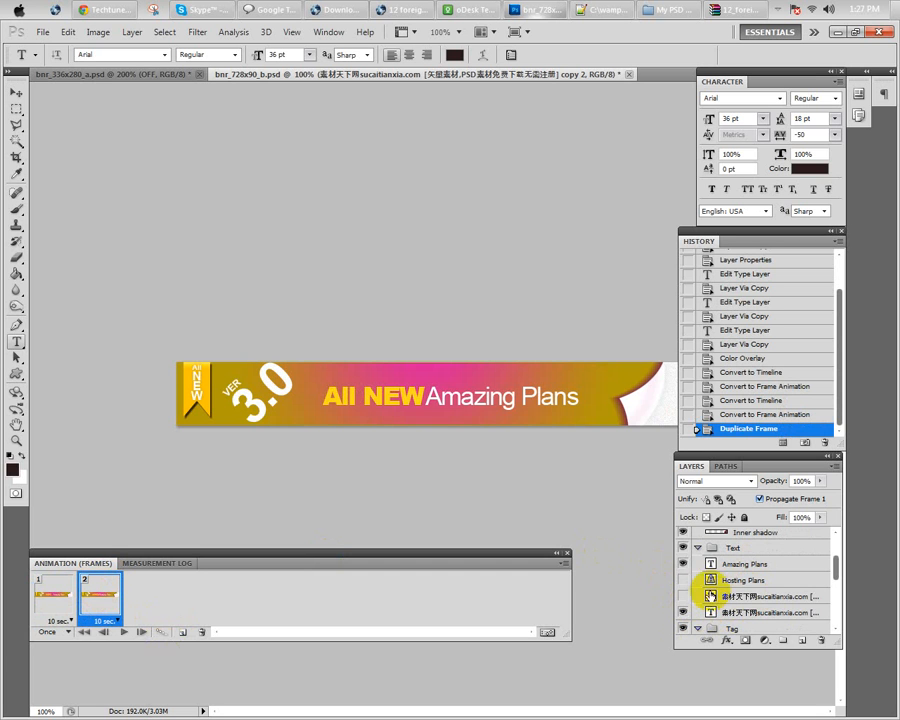
pyautogui.click(684, 580)
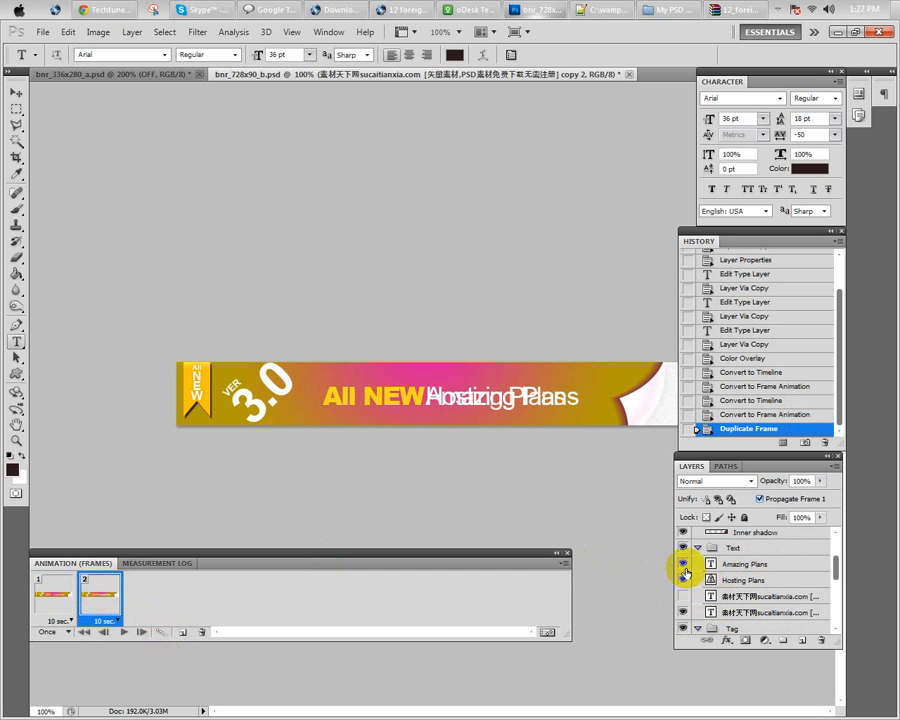
pyautogui.click(684, 564)
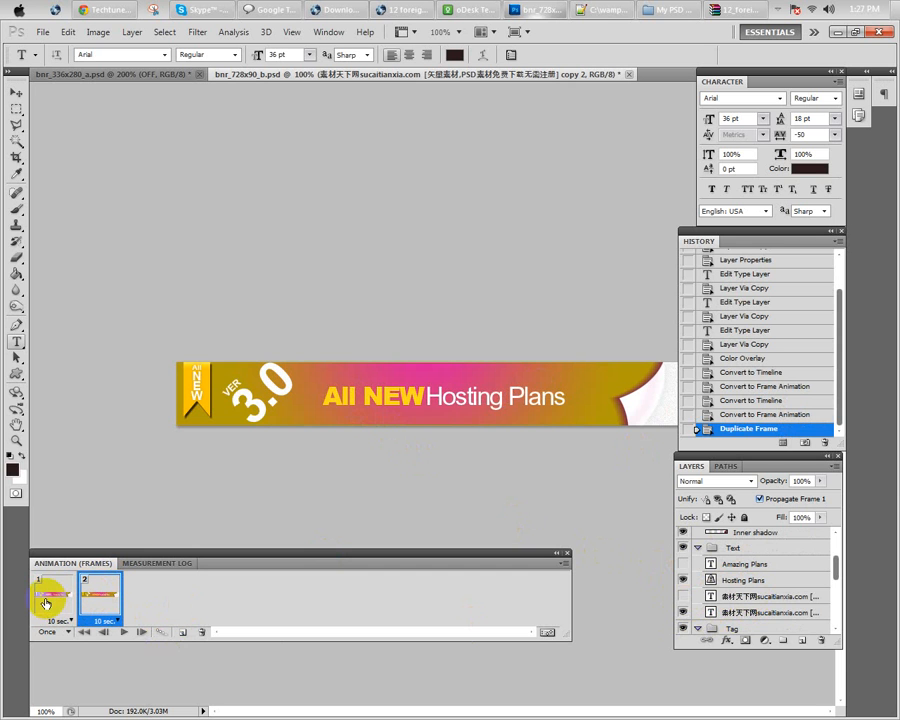
# In frame 2, hide the dark yellow background copy, show the original background layer, and compare the result with frame 1
pyautogui.scroll(-5, 795, 585)
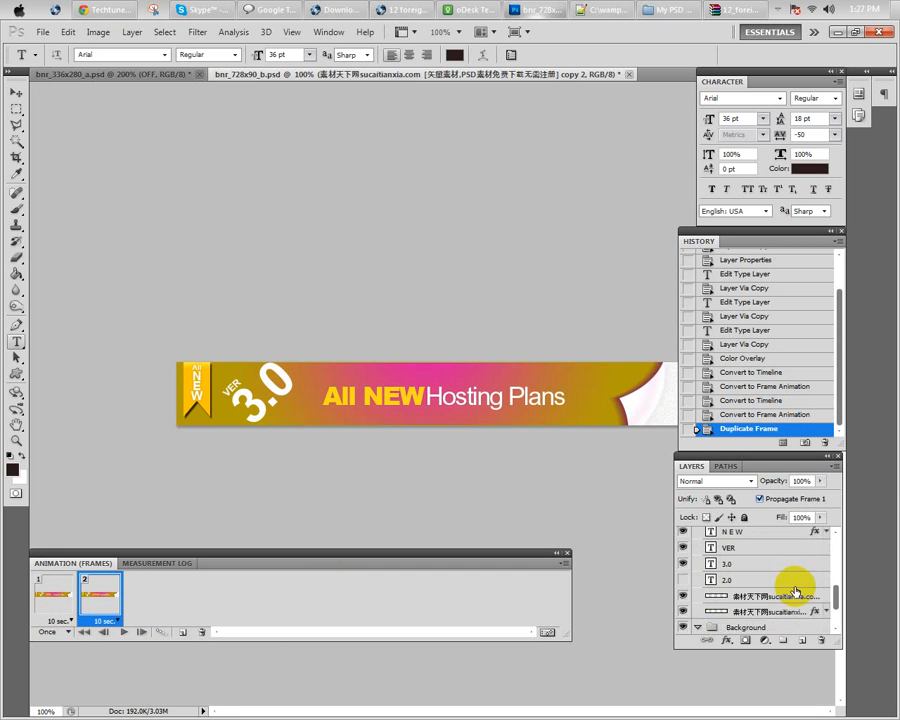
pyautogui.scroll(-1, 685, 600)
pyautogui.click(690, 610)
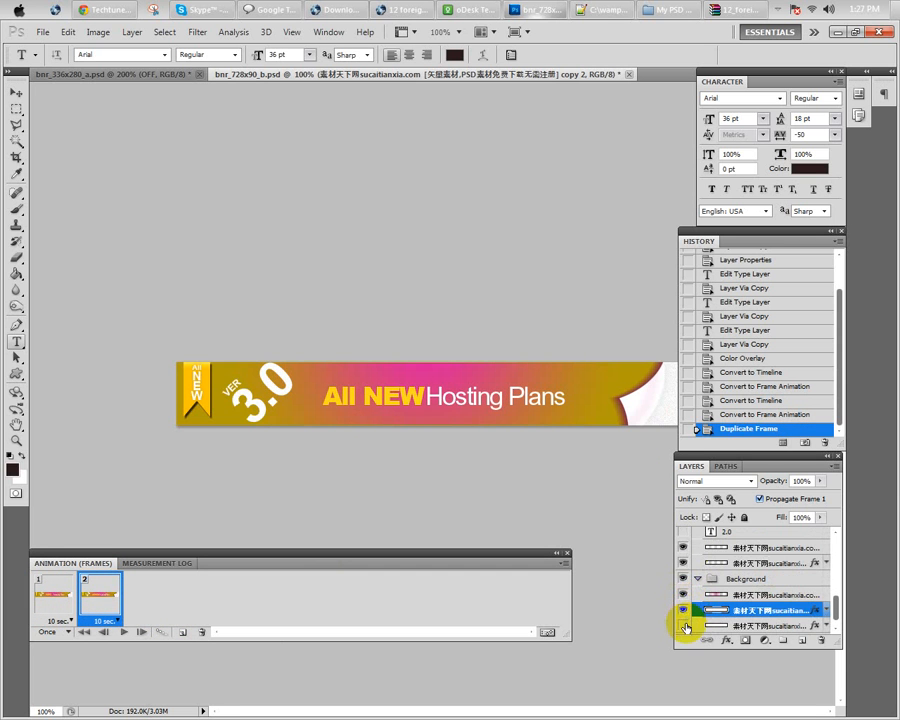
pyautogui.click(684, 614)
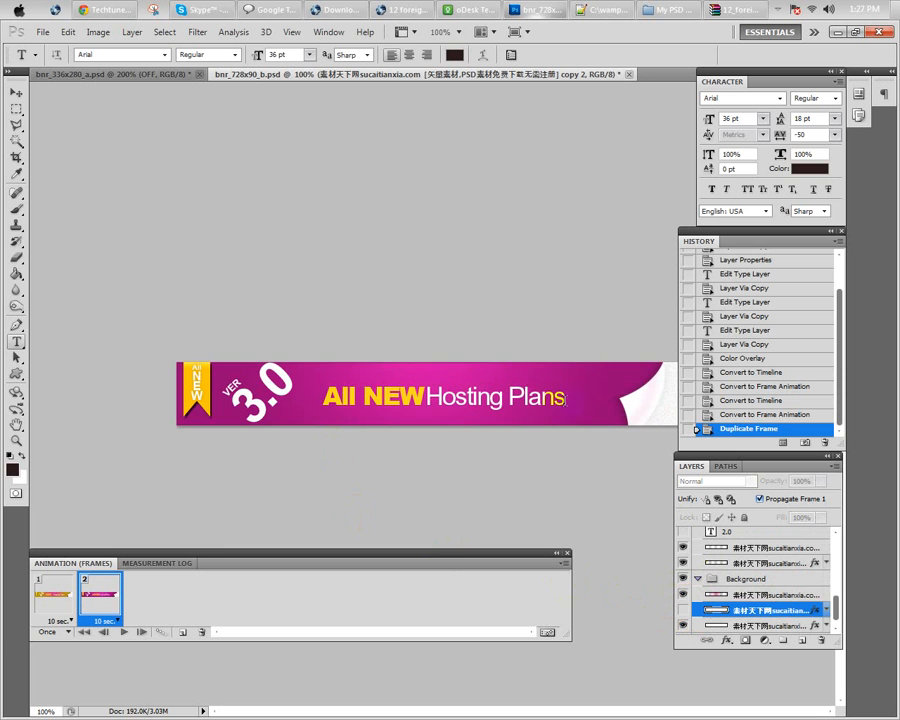
pyautogui.click(42, 607)
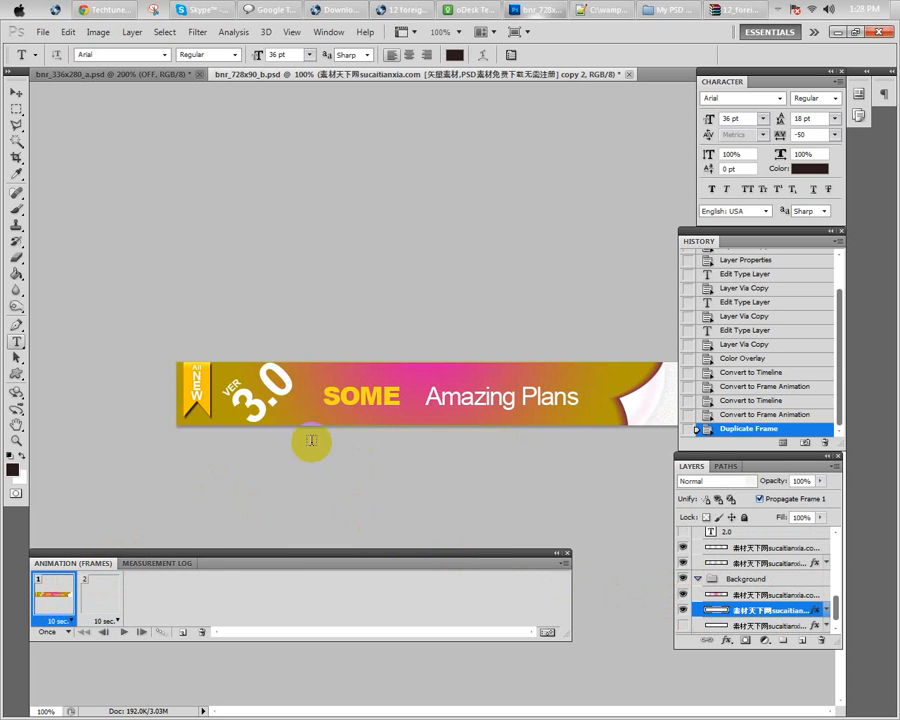
pyautogui.click(92, 600)
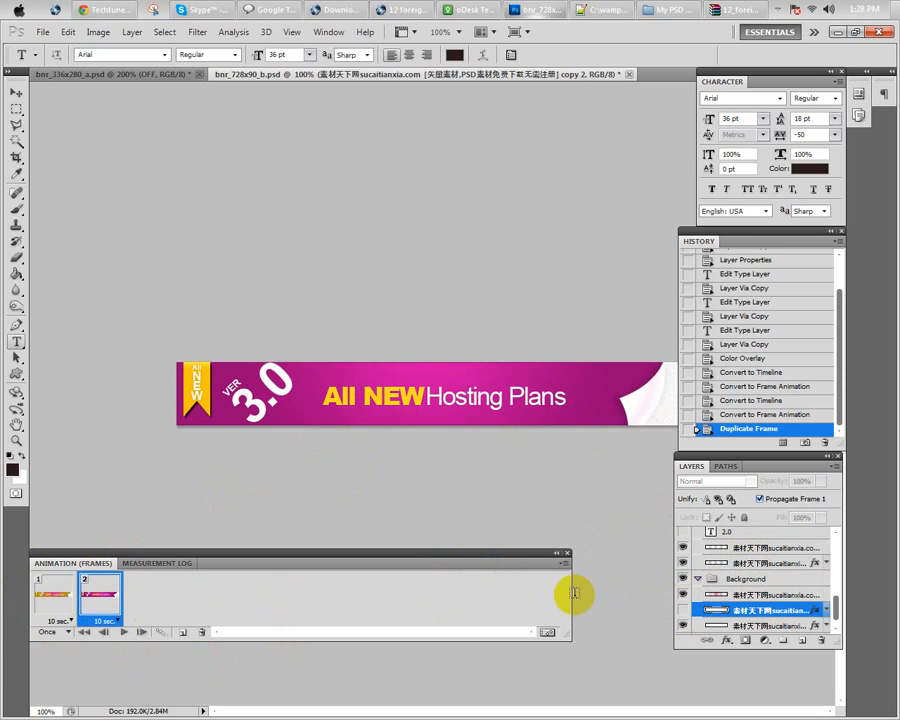
pyautogui.click(48, 606)
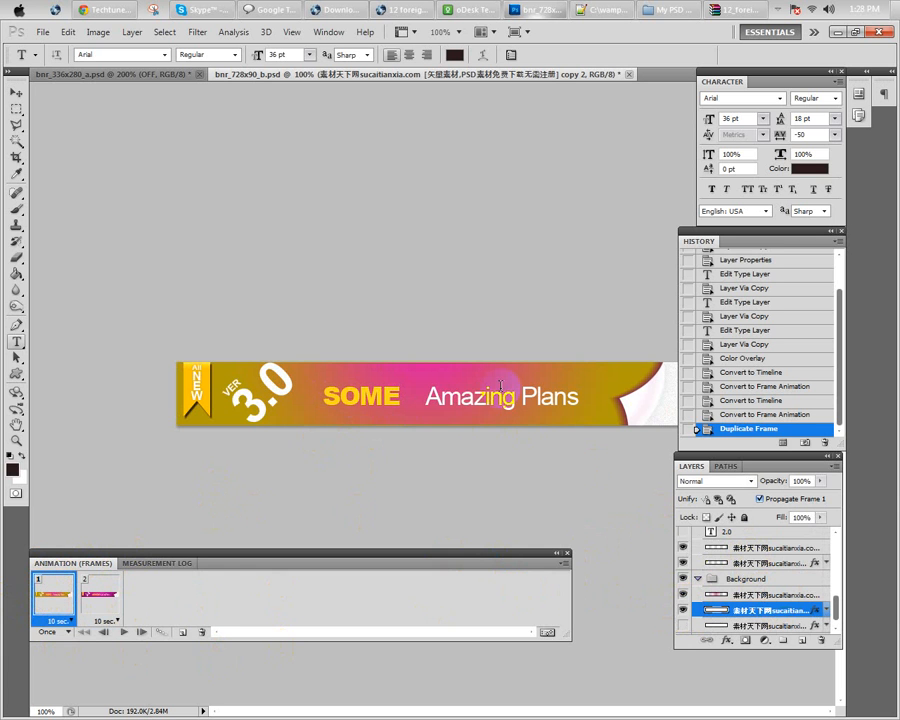
pyautogui.click(99, 598)
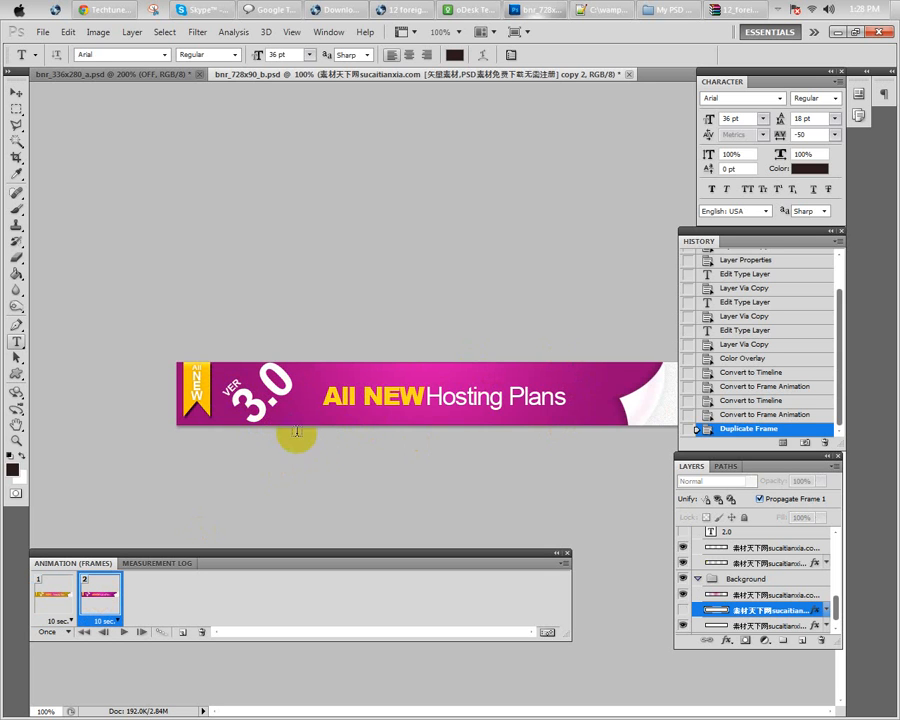
# Select both animation frames and set the animation to loop Forever
pyautogui.keyDown('shift'); pyautogui.click(55, 600); pyautogui.keyUp('shift')
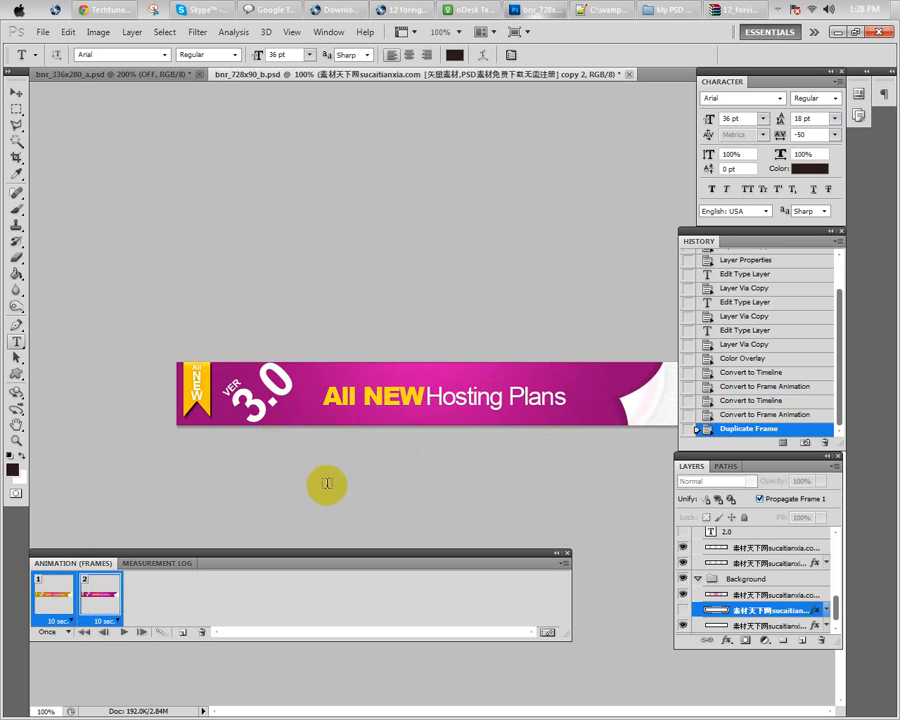
pyautogui.click(109, 596)
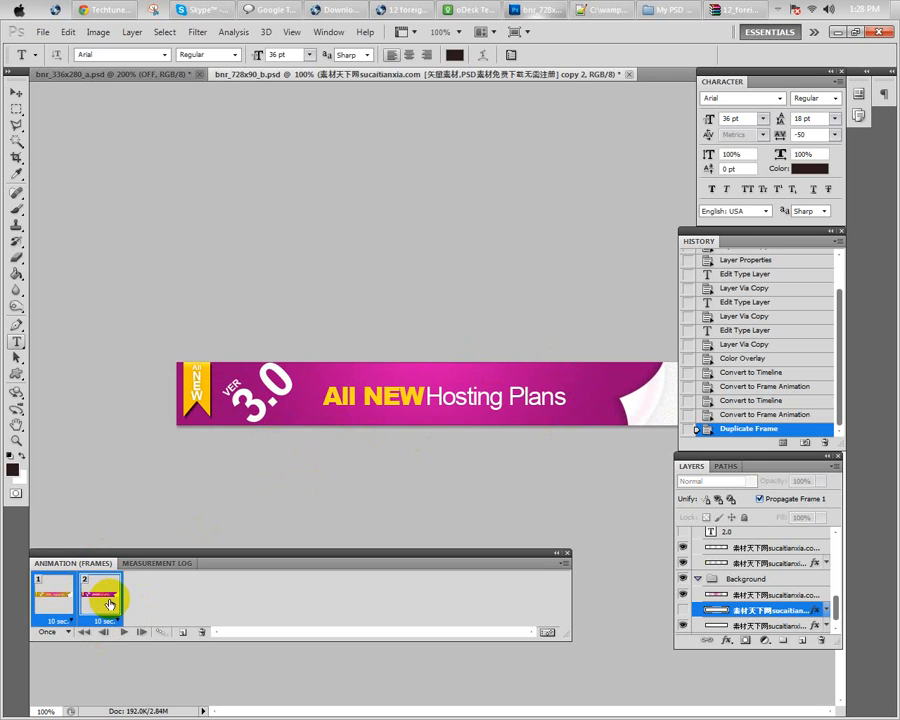
pyautogui.keyDown('shift'); pyautogui.click(44, 606); pyautogui.keyUp('shift')
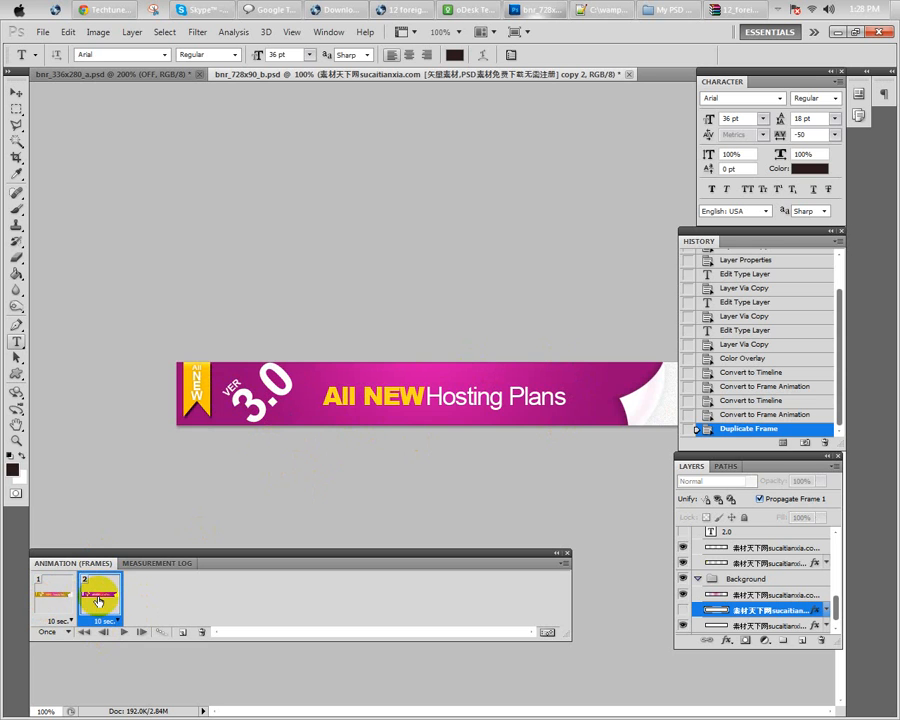
pyautogui.keyDown('shift'); pyautogui.click(50, 601); pyautogui.keyUp('shift')
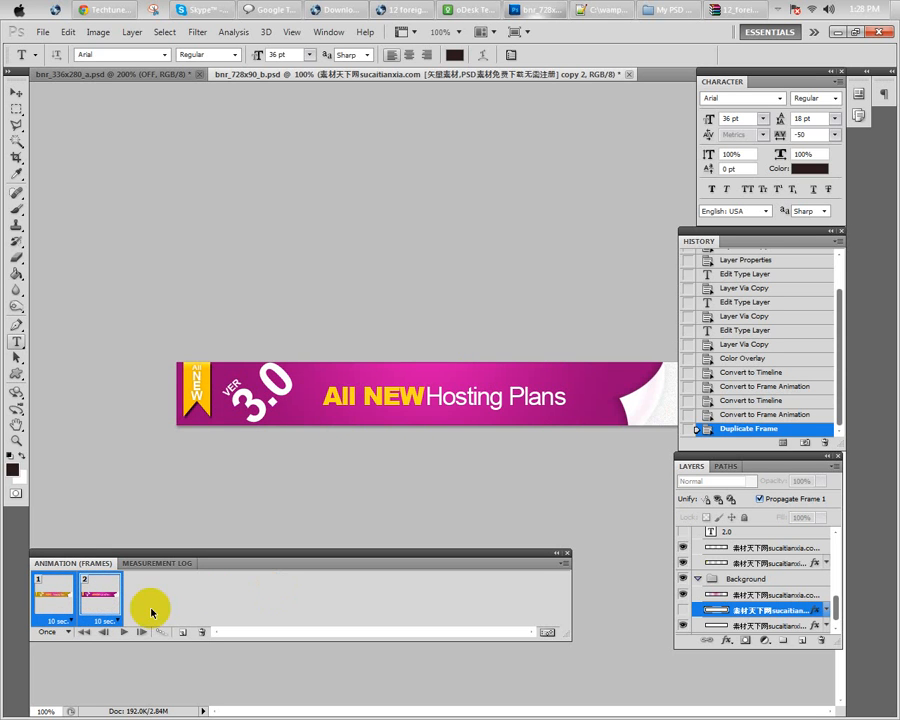
pyautogui.click(57, 600)
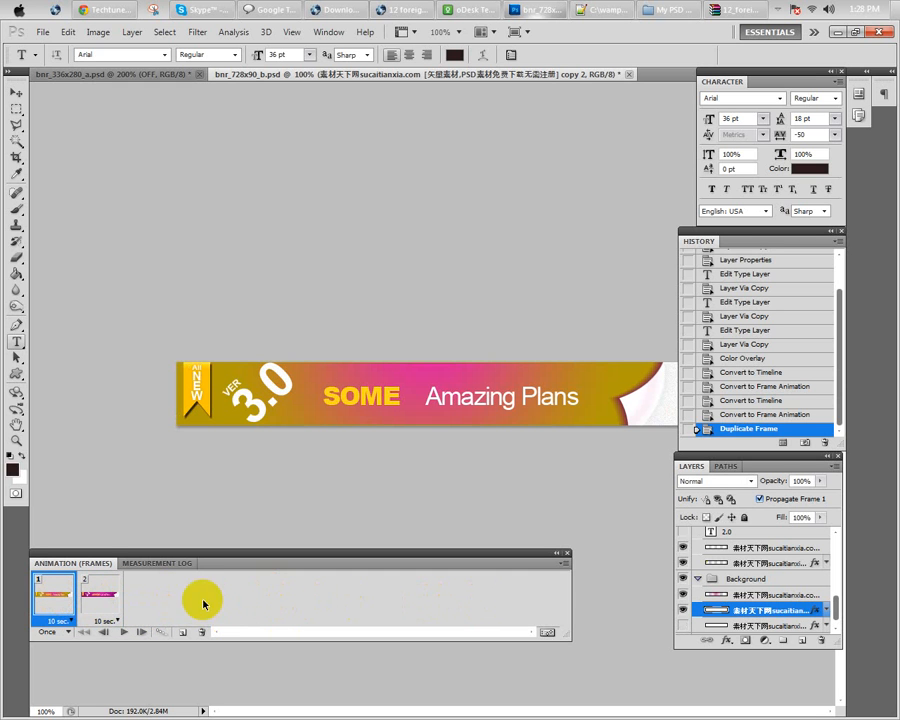
pyautogui.keyDown('shift'); pyautogui.click(100, 600); pyautogui.keyUp('shift')
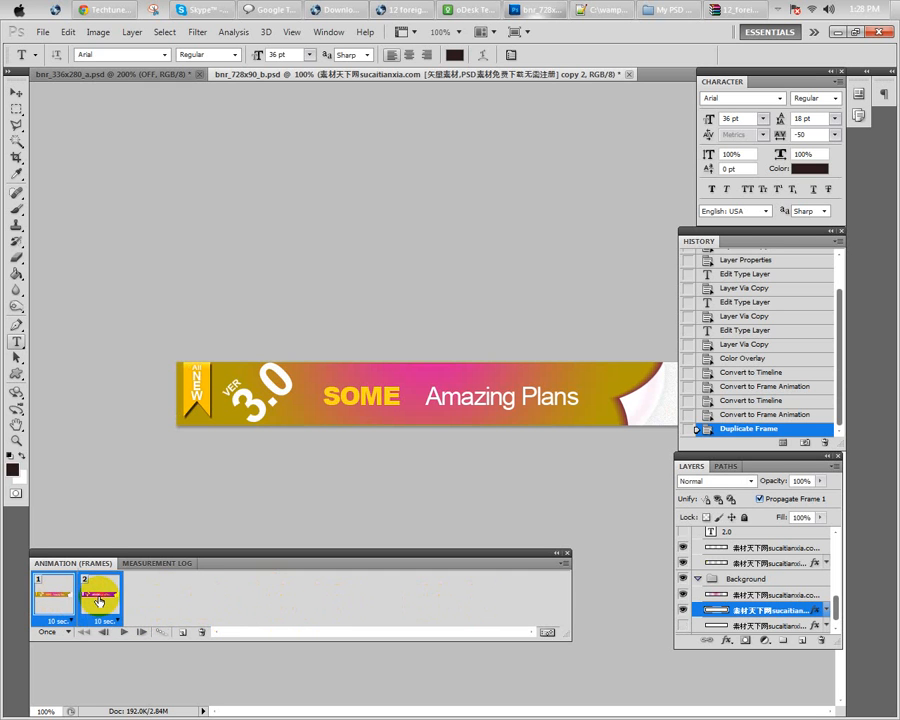
pyautogui.click(57, 635)
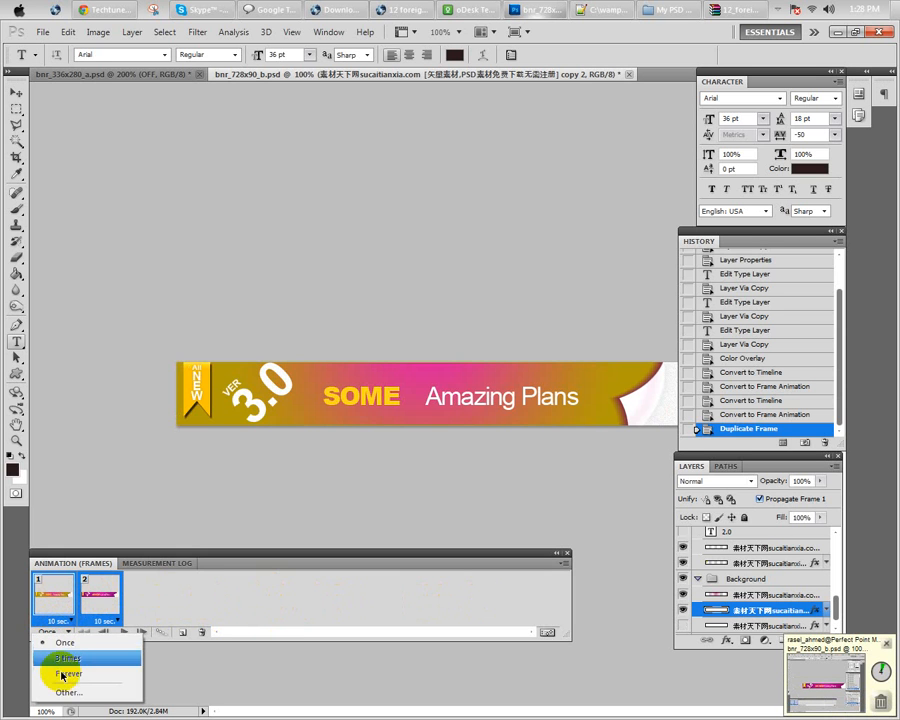
pyautogui.click(72, 679)
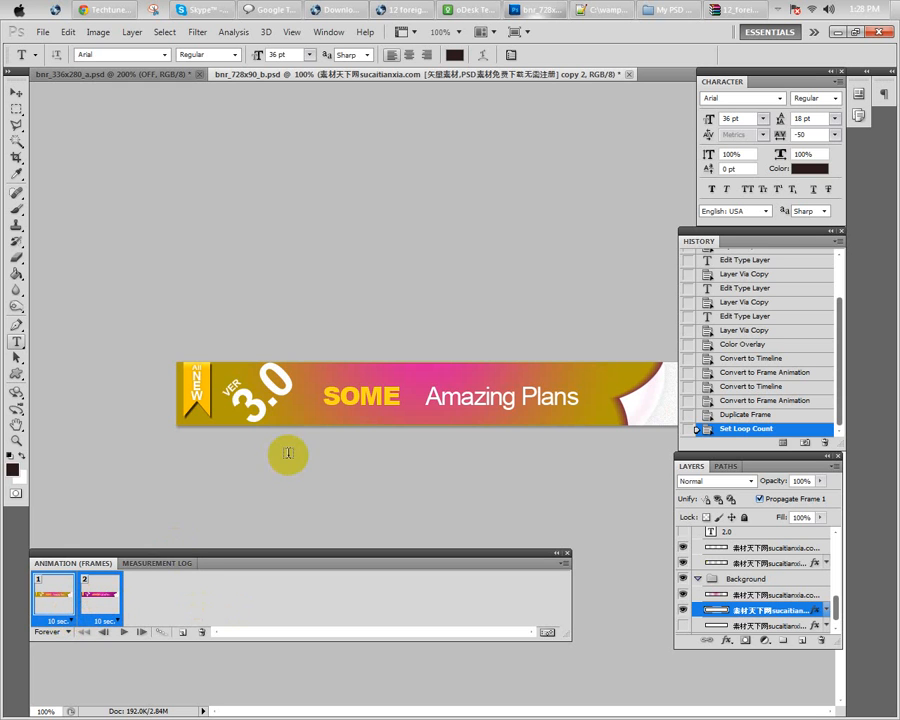
# Set the delay of both frames to 1.0 second and preview the animation
pyautogui.click(108, 621)
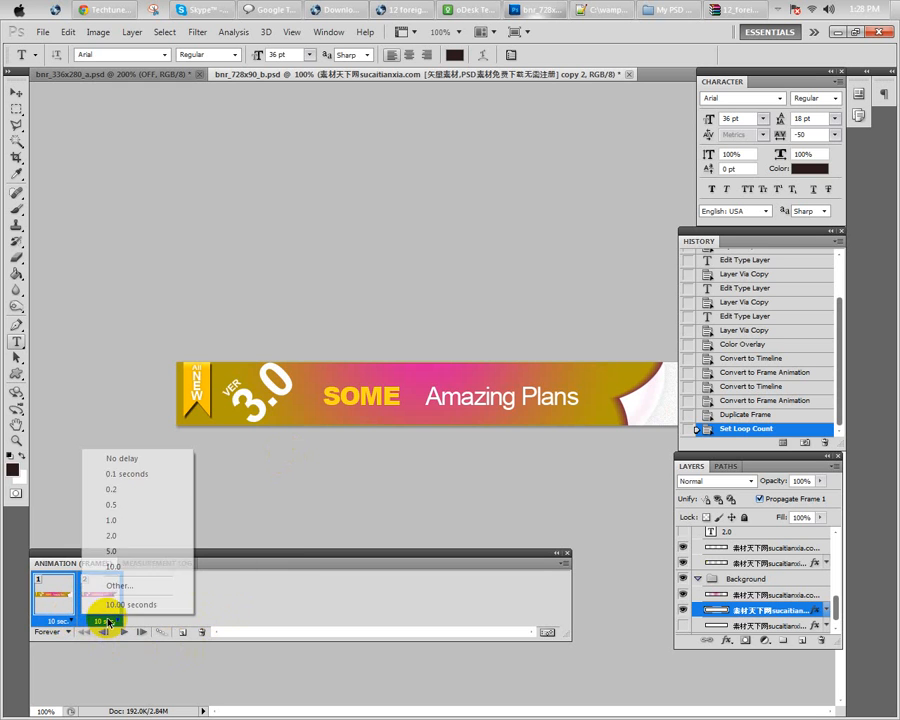
pyautogui.click(120, 518)
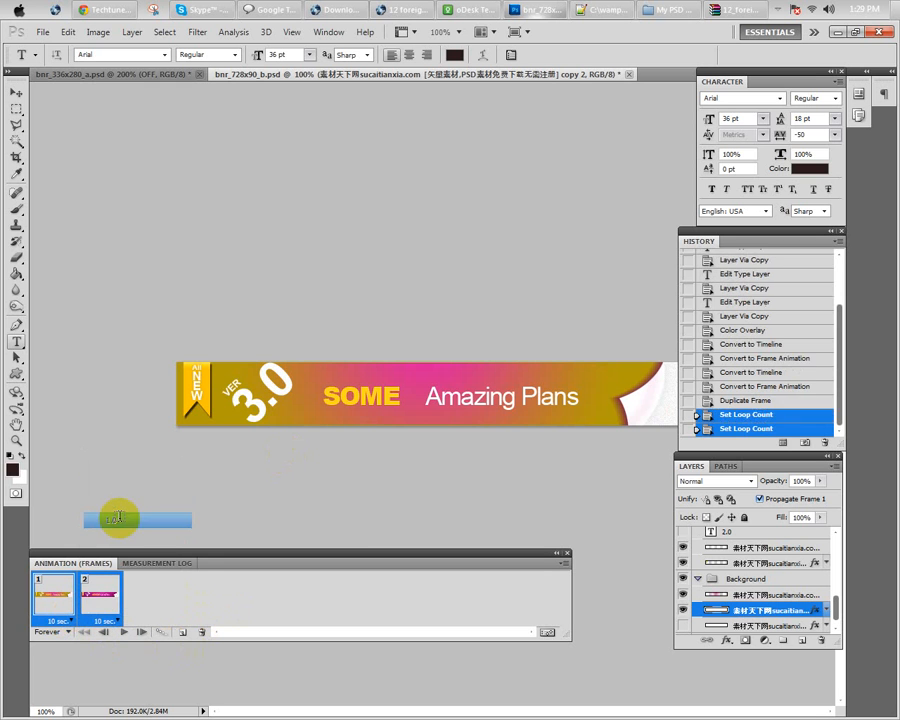
pyautogui.click(119, 632)
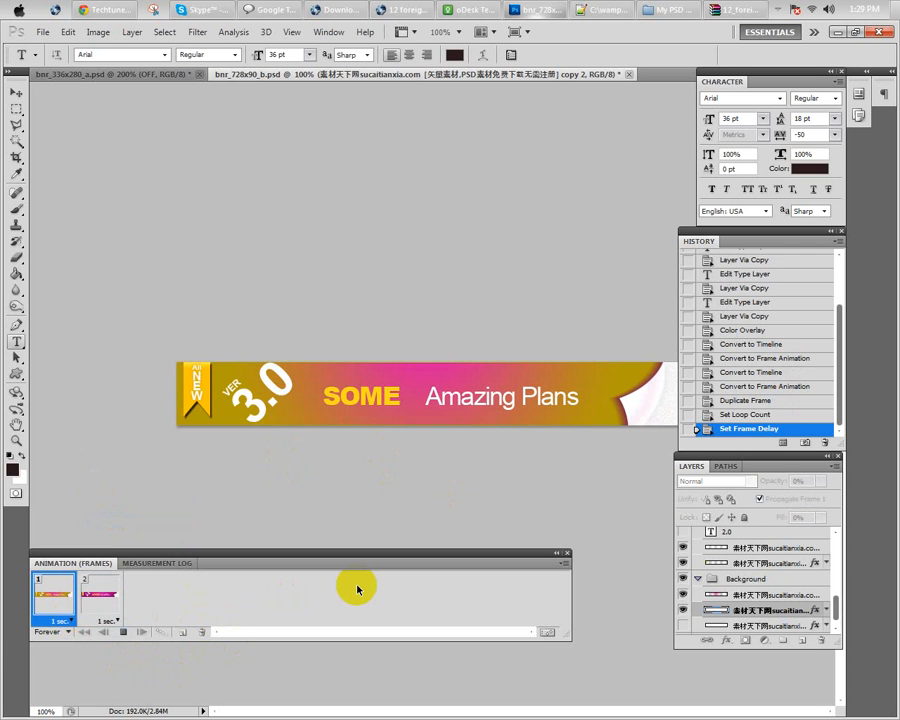
pyautogui.click(122, 630)
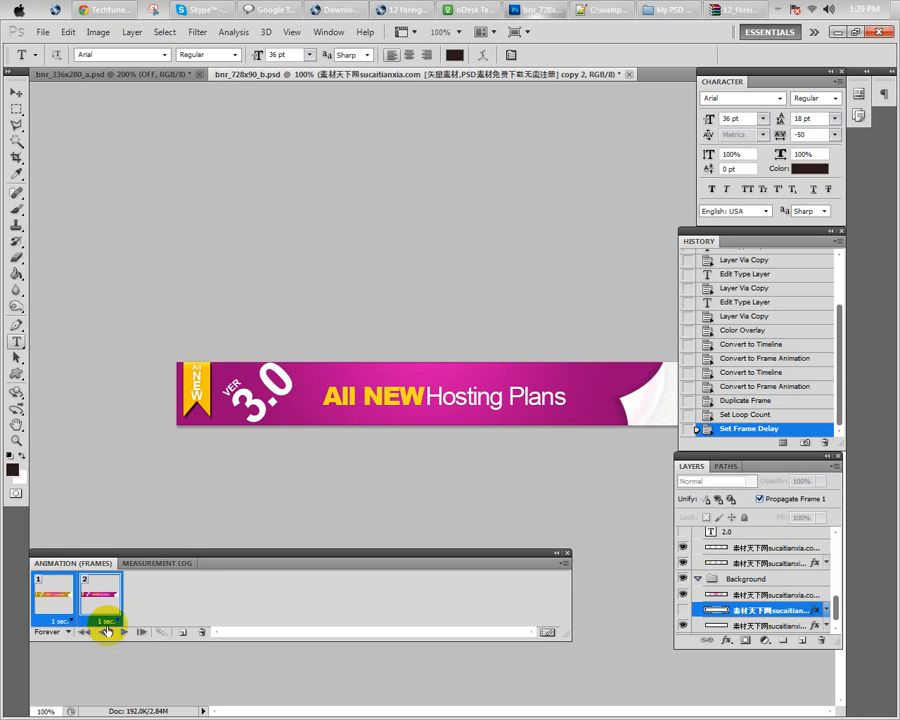
# Select both frames, set their delay to 0.1 seconds, and preview the animation
pyautogui.keyDown('shift'); pyautogui.click(50, 605); pyautogui.keyUp('shift')
pyautogui.click(116, 621)
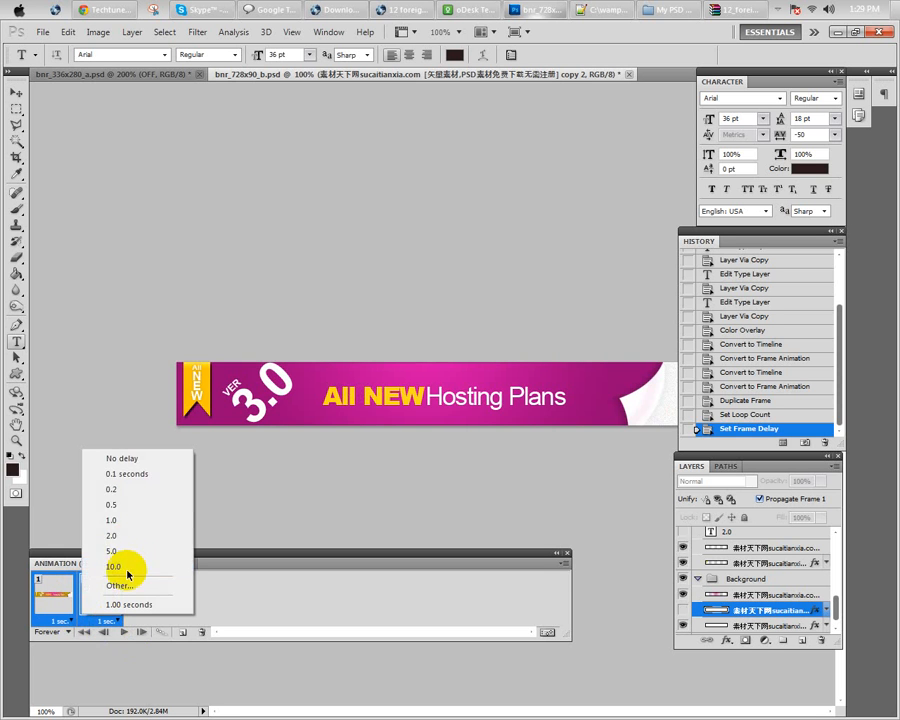
pyautogui.click(130, 476)
pyautogui.click(122, 632)
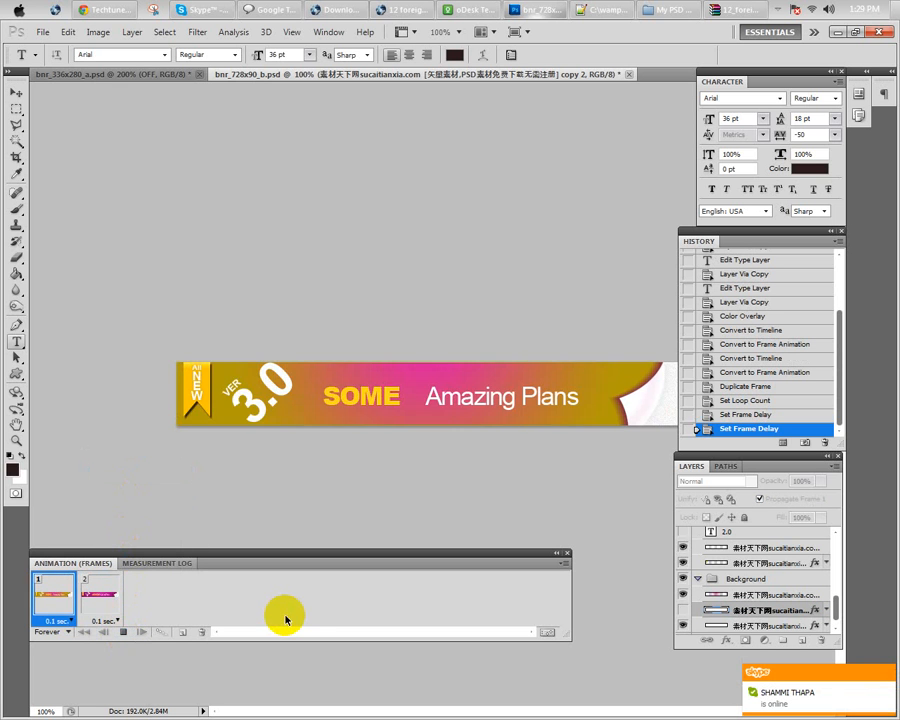
pyautogui.click(122, 632)
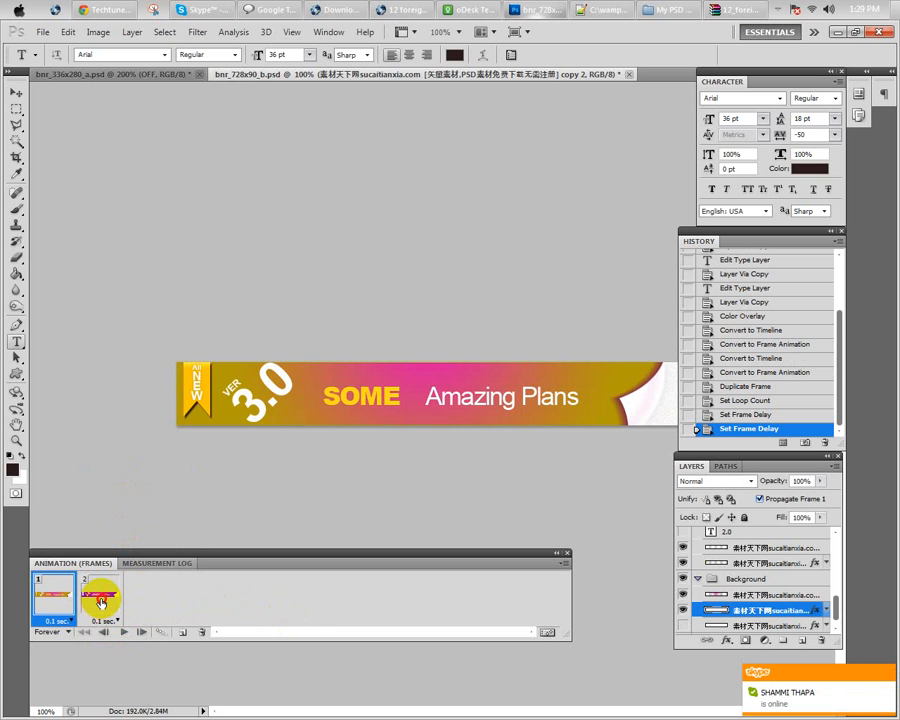
# Select both animation frames and set their delay to 2.0 seconds
pyautogui.click(102, 604)
pyautogui.click(104, 621)
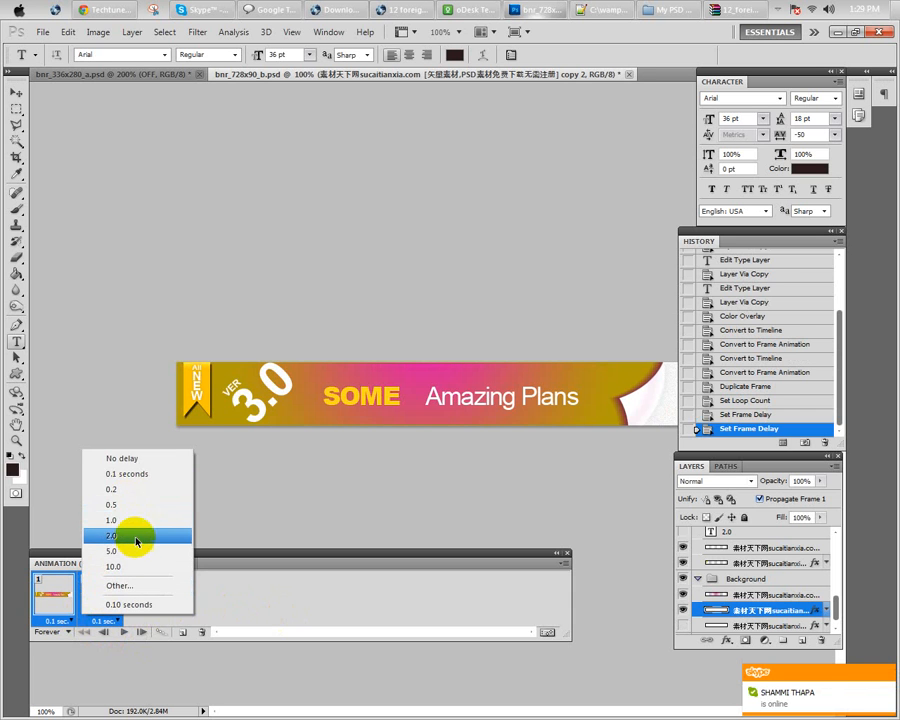
pyautogui.click(129, 543)
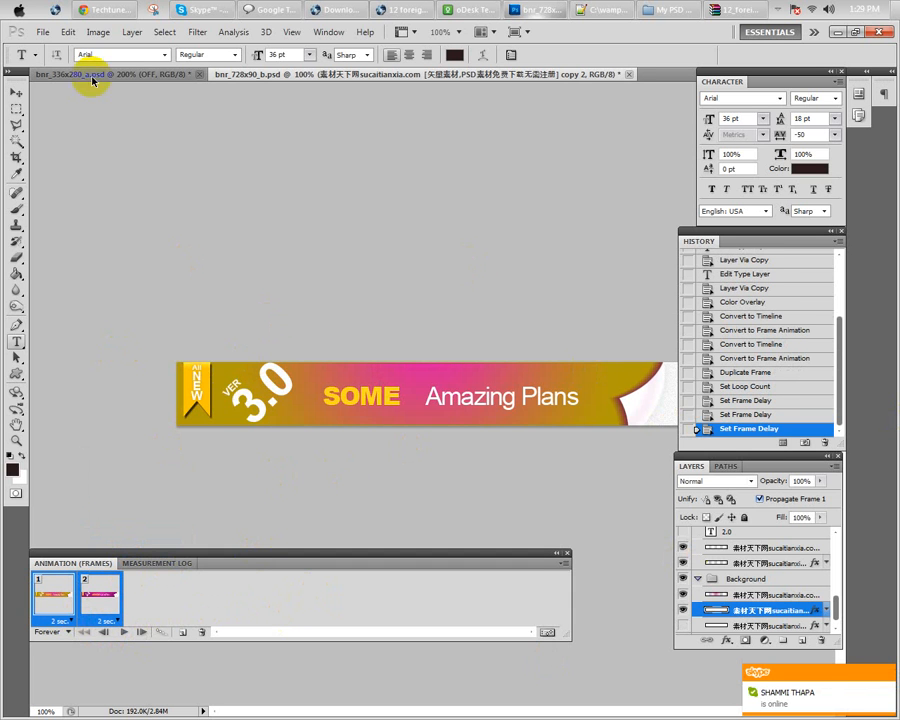
# Bring up Save for Web & Devices, keep GIF with 128 colors, and preview the looping animation
pyautogui.click(41, 36)
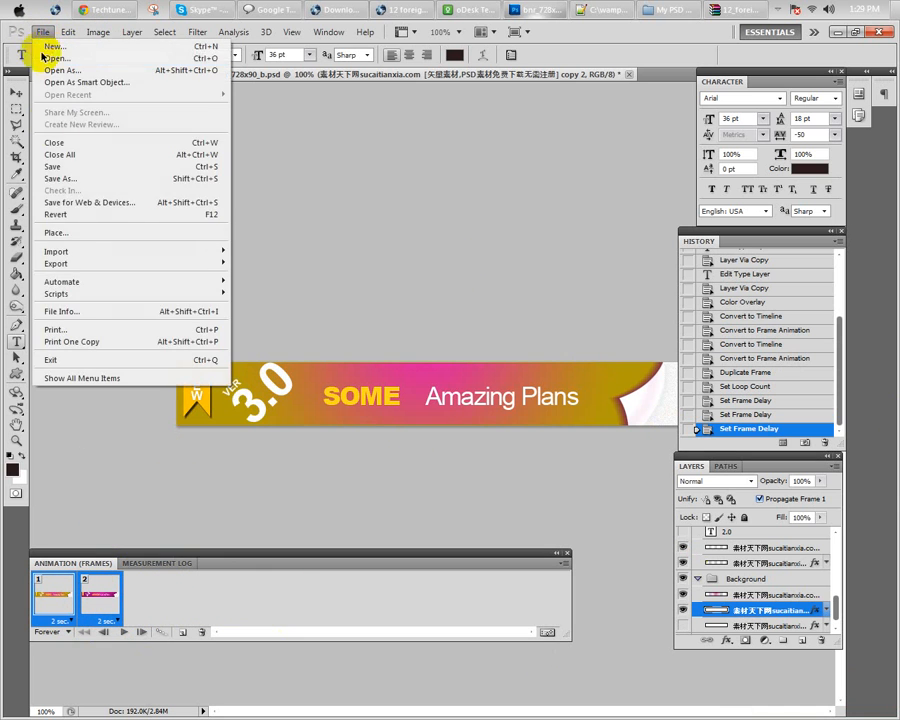
pyautogui.click(97, 204)
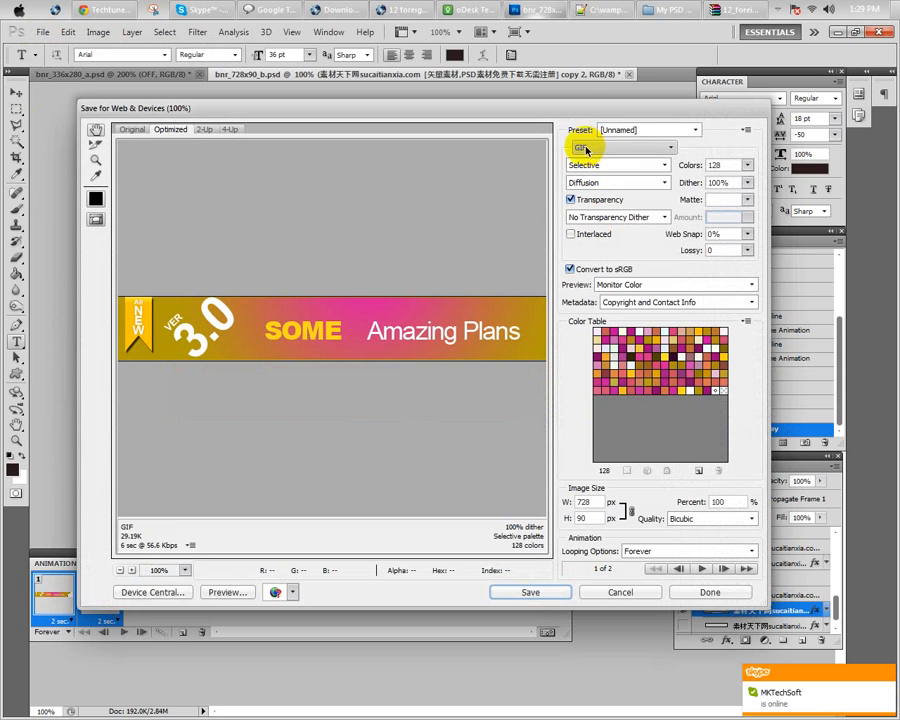
pyautogui.click(747, 165)
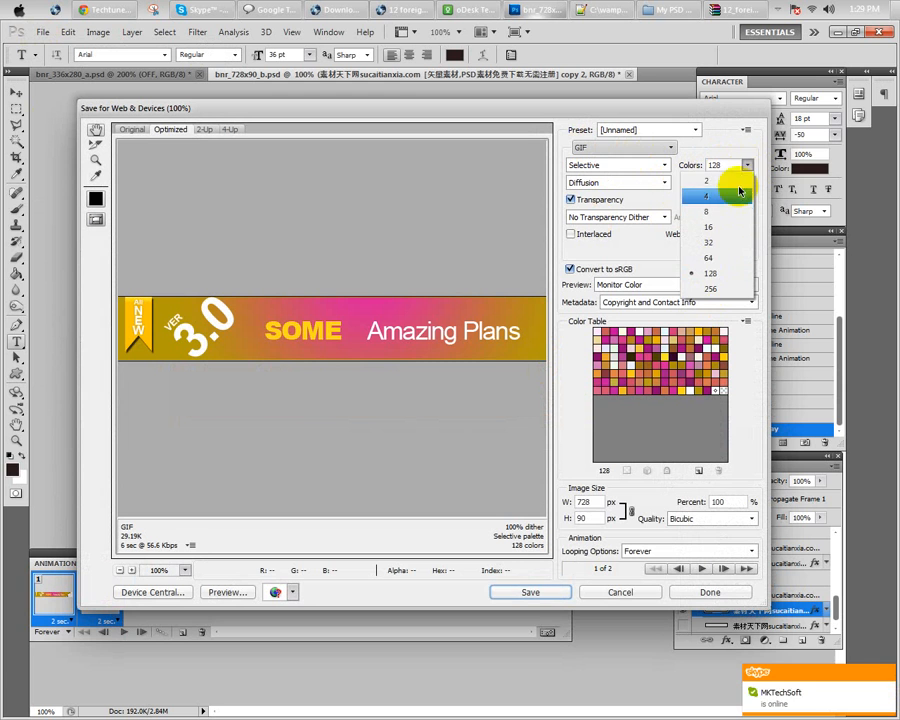
pyautogui.click(747, 166)
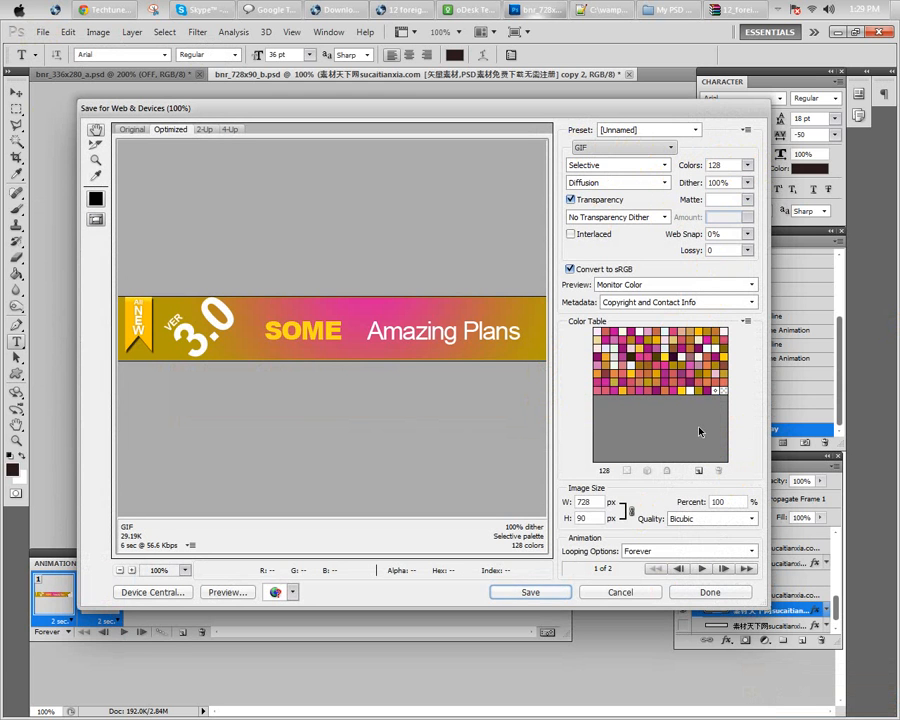
pyautogui.click(702, 569)
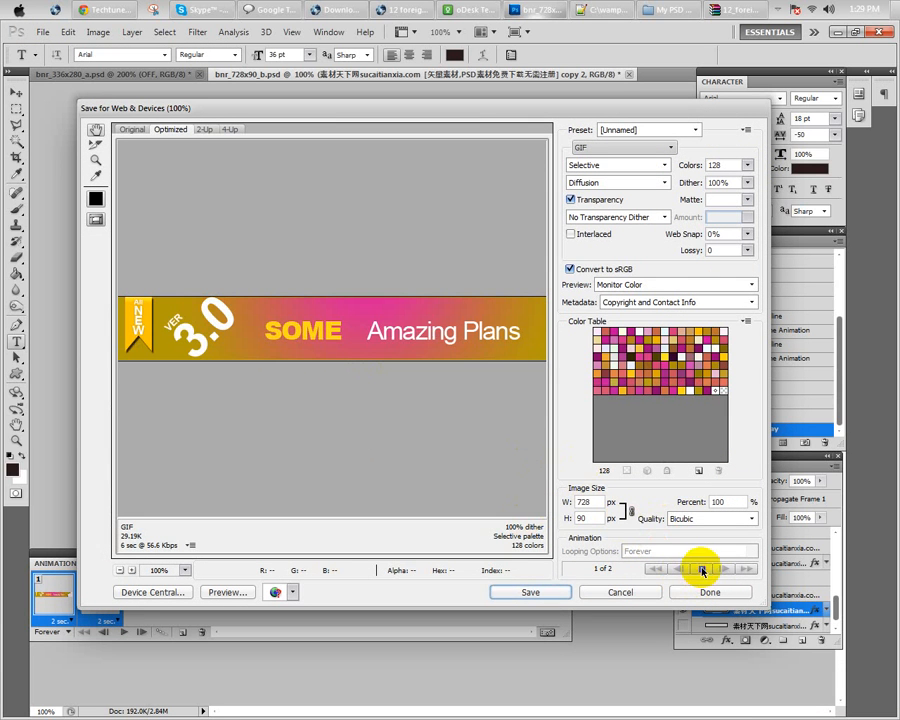
pyautogui.click(702, 569)
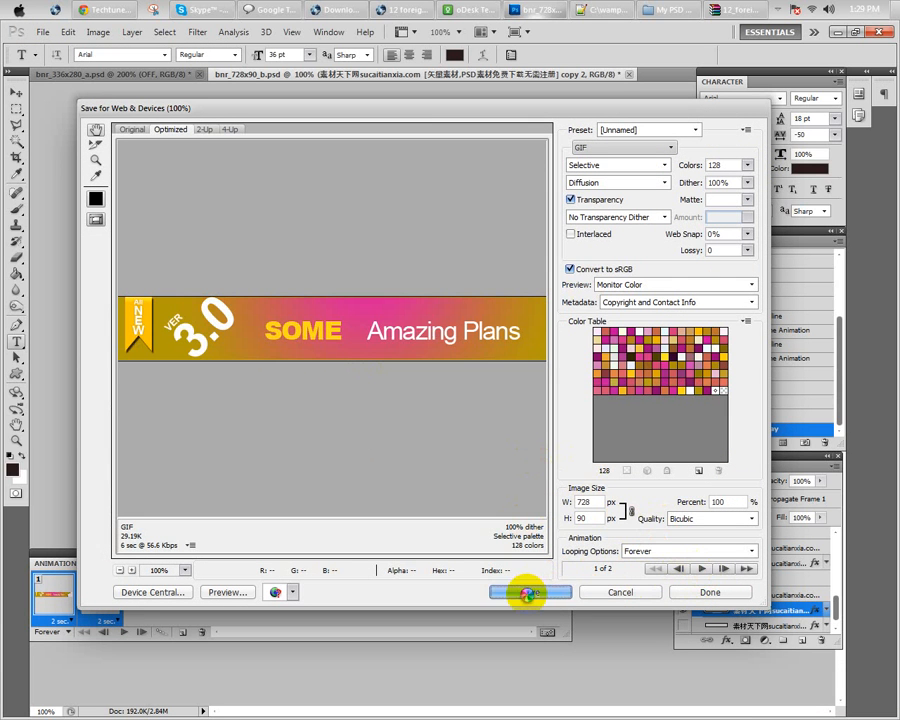
# Save the optimized GIF to the Desktop under the file name banner, as Images Only
pyautogui.click(527, 592)
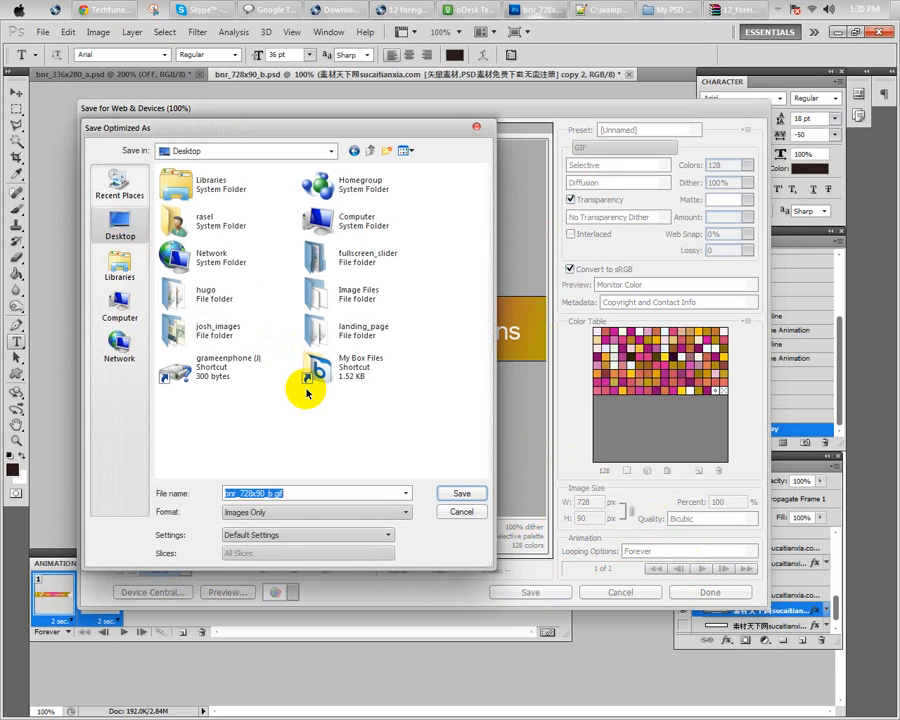
pyautogui.write('banner')
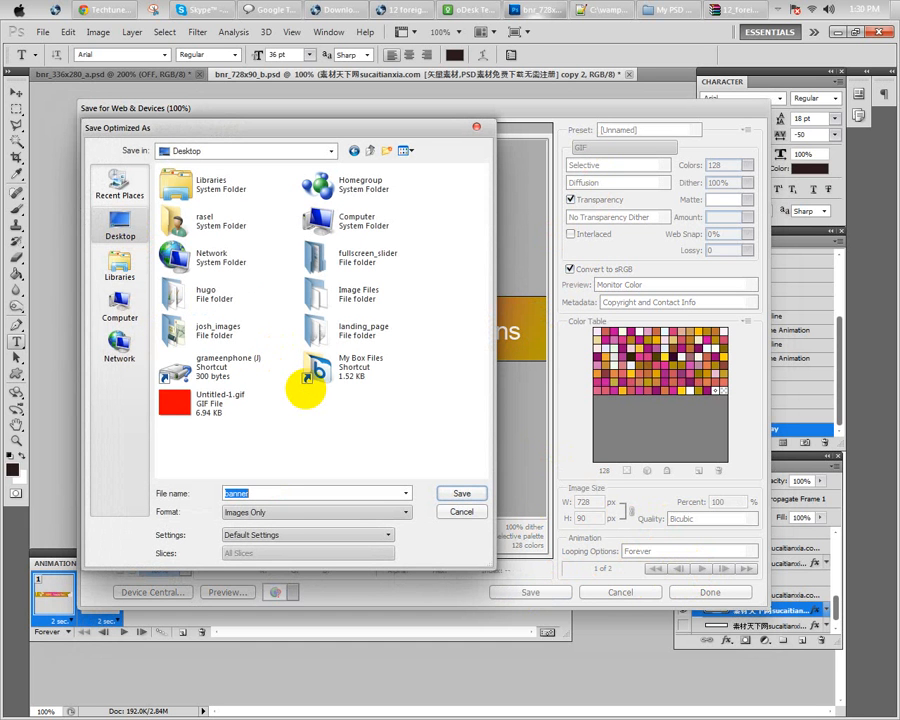
pyautogui.press('Return')
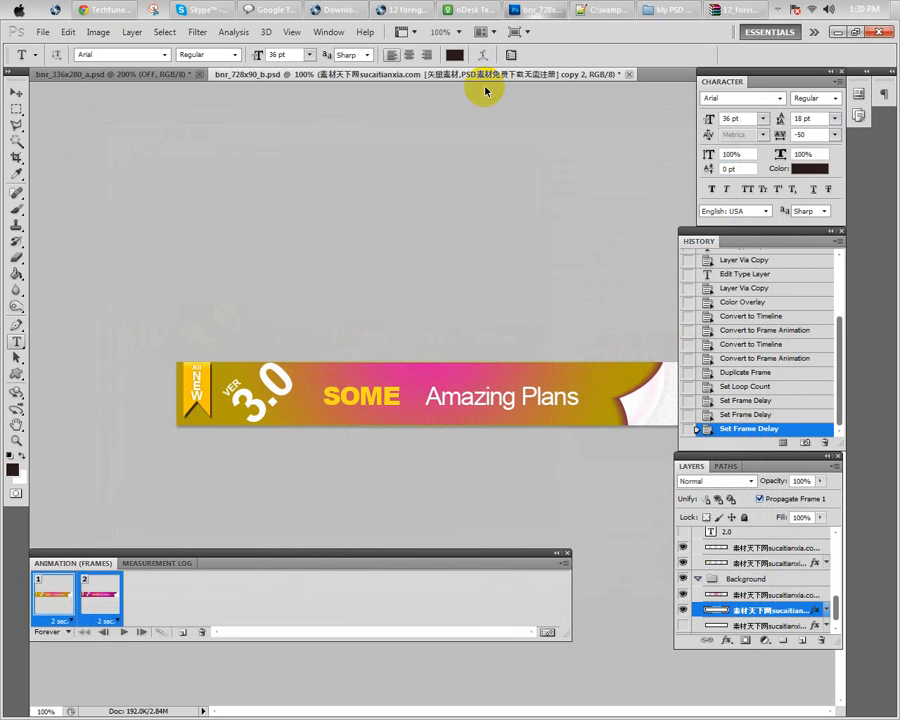
# Find banner.gif on the Desktop and open it in the Waterfox browser to watch the animation
pyautogui.click(402, 12)
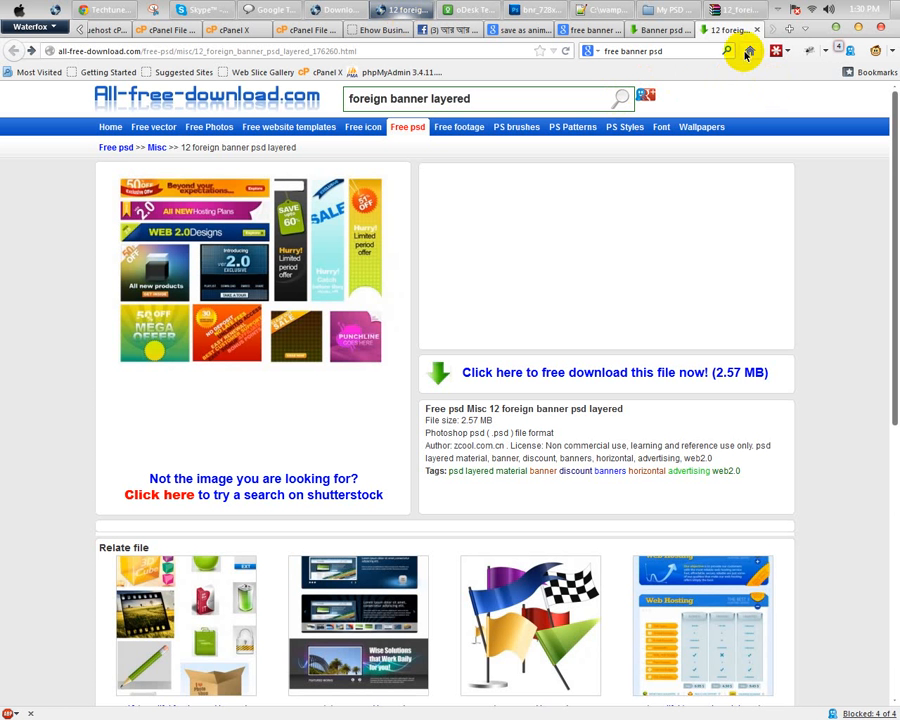
pyautogui.click(674, 12)
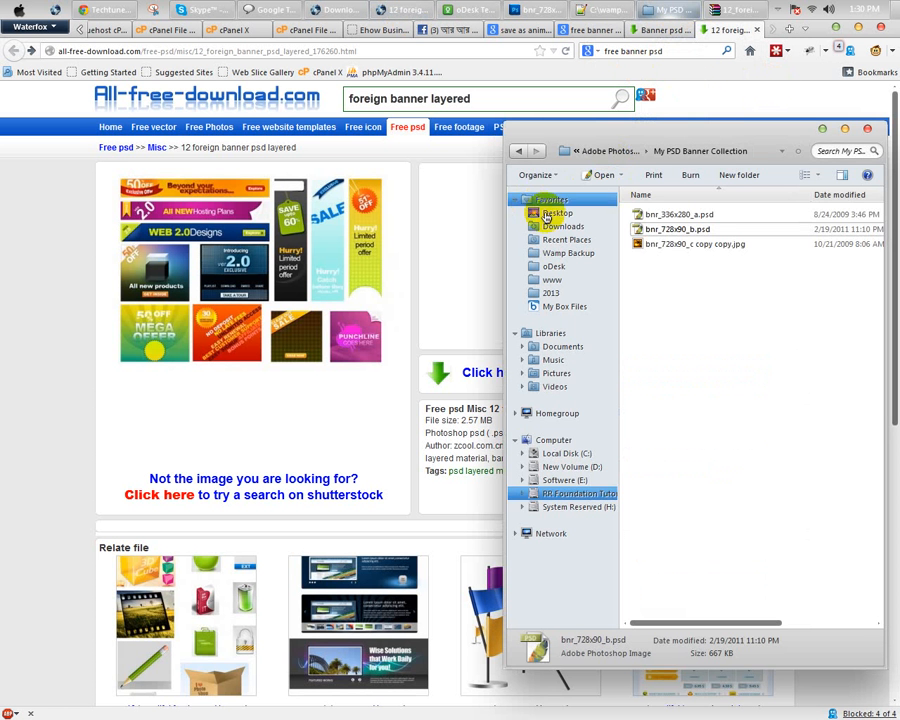
pyautogui.click(553, 215)
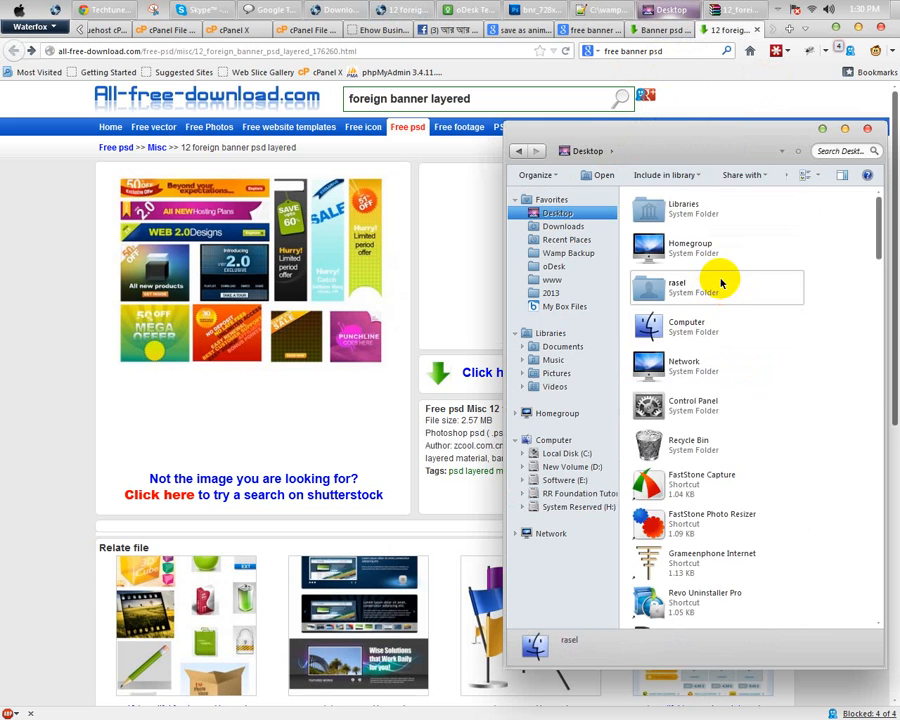
pyautogui.press('b')
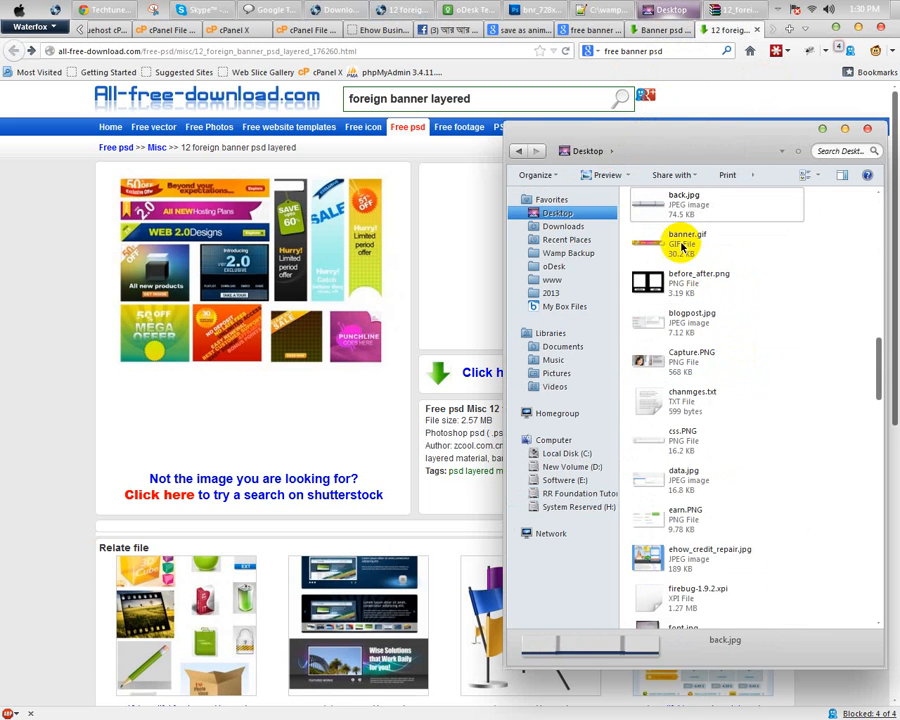
pyautogui.click(683, 245)
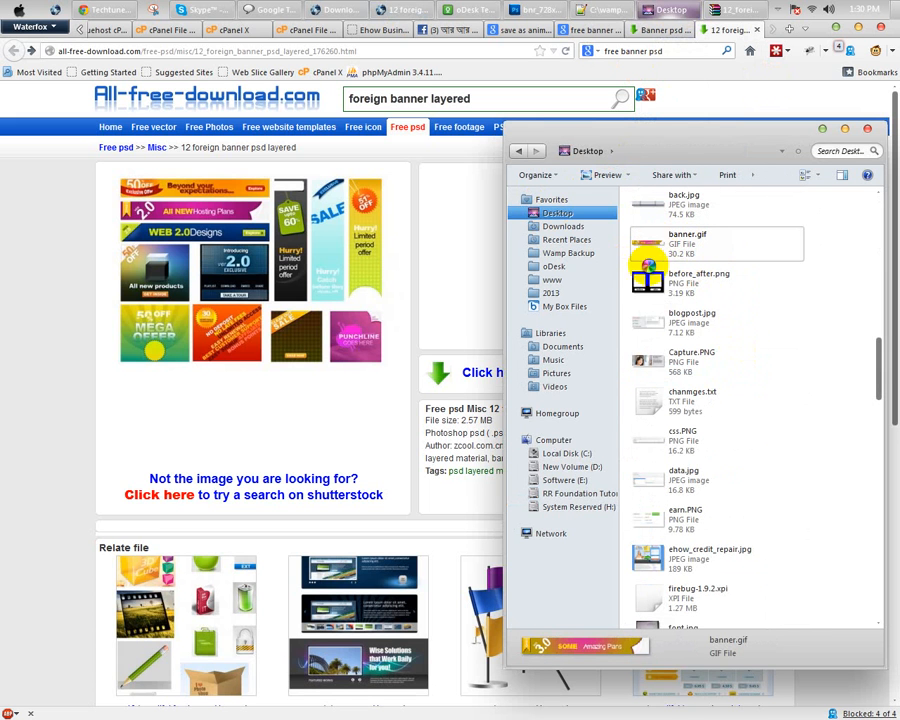
pyautogui.moveTo(656, 243); pyautogui.dragTo(38, 308)
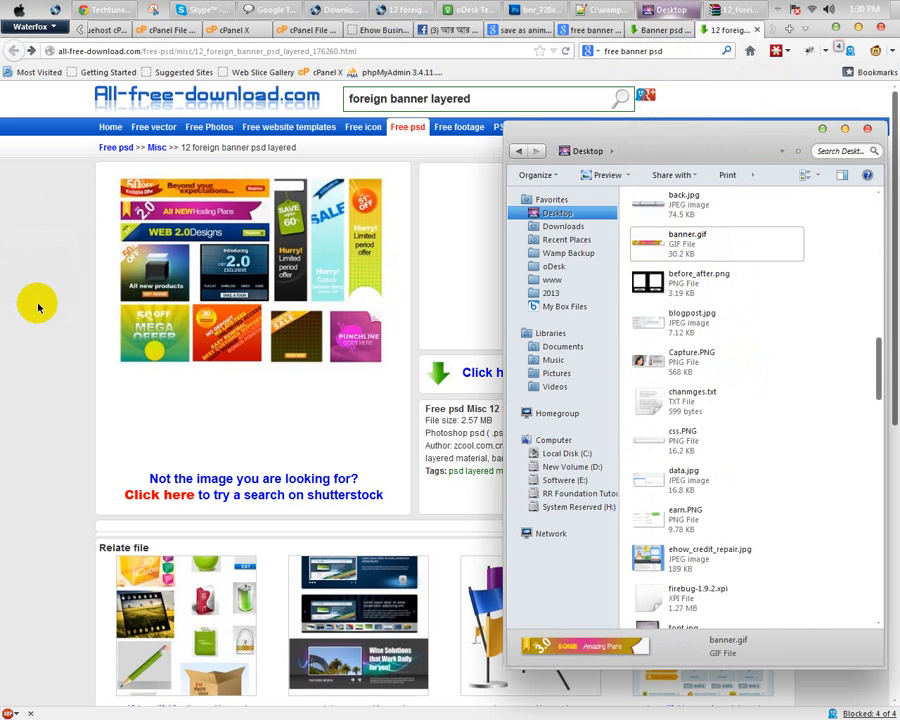
pyautogui.click(723, 29)
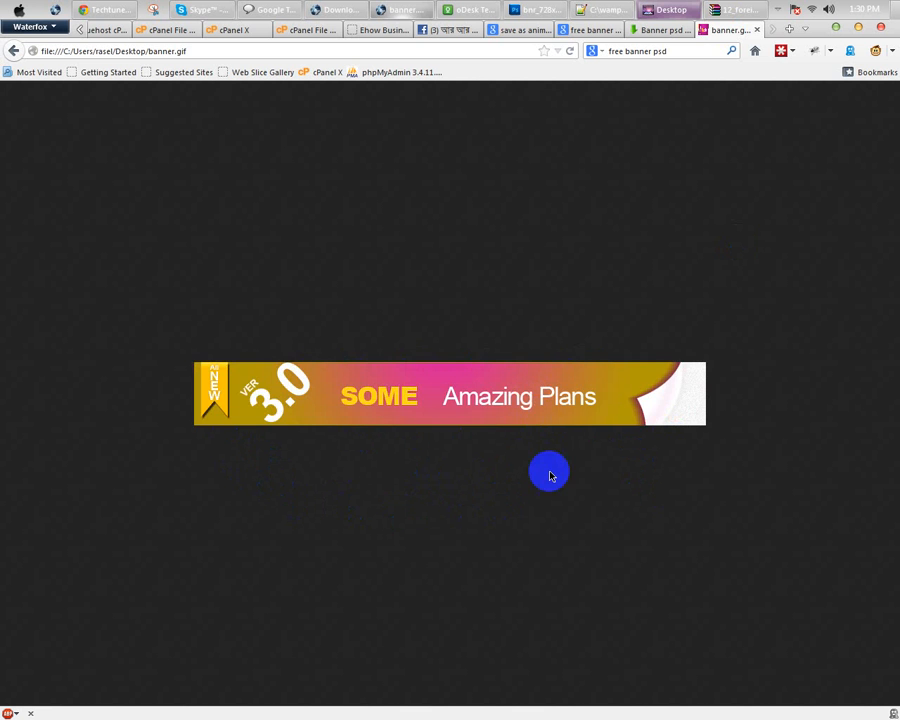
# Switch back to Photoshop and compare the two animation frames of the banner
pyautogui.click(518, 10)
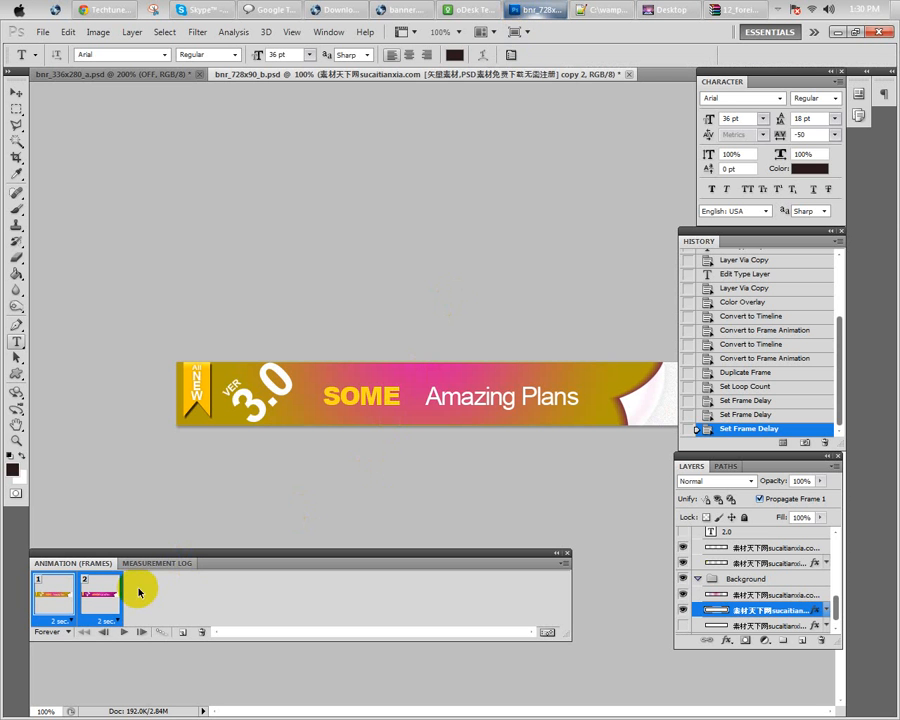
pyautogui.click(172, 594)
pyautogui.click(95, 605)
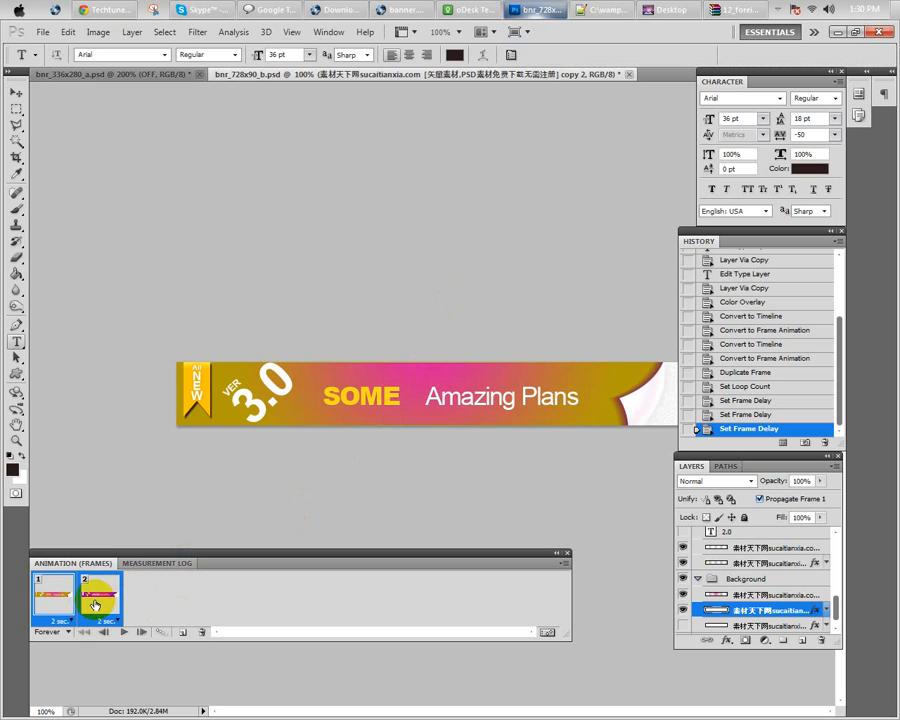
pyautogui.click(52, 596)
pyautogui.click(105, 596)
pyautogui.click(50, 598)
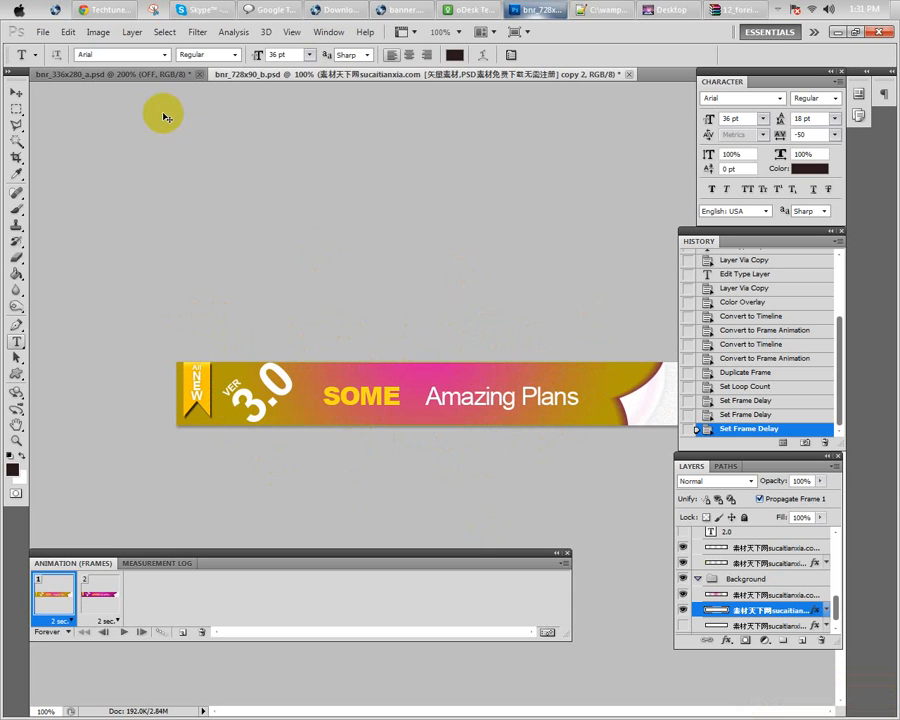
# Create a new transparent document 300 pixels wide at 72 pixels/inch in RGB Color
pyautogui.click(44, 33)
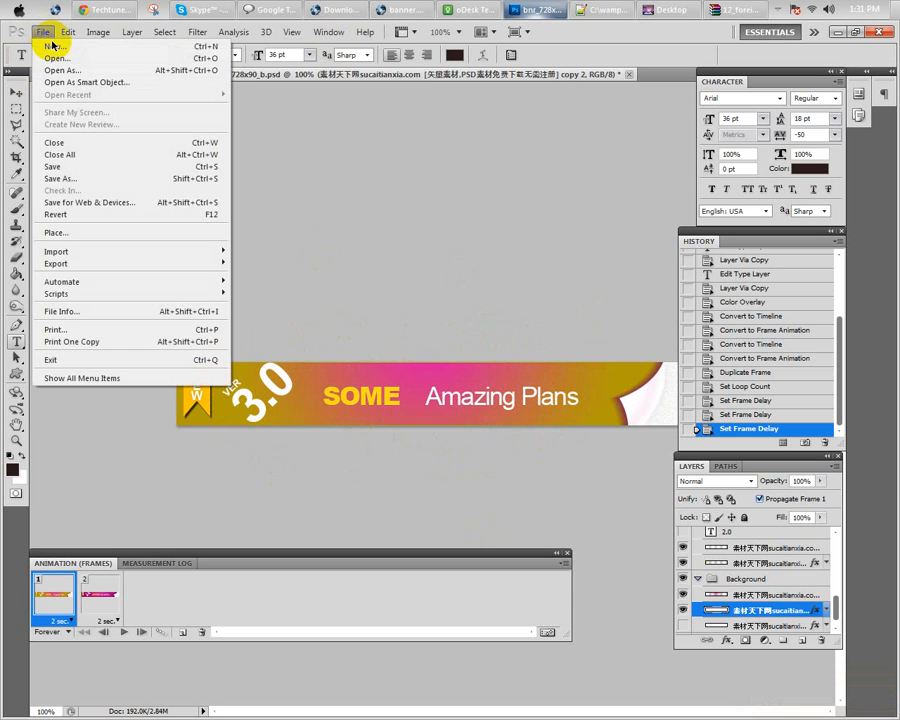
pyautogui.press('Escape')
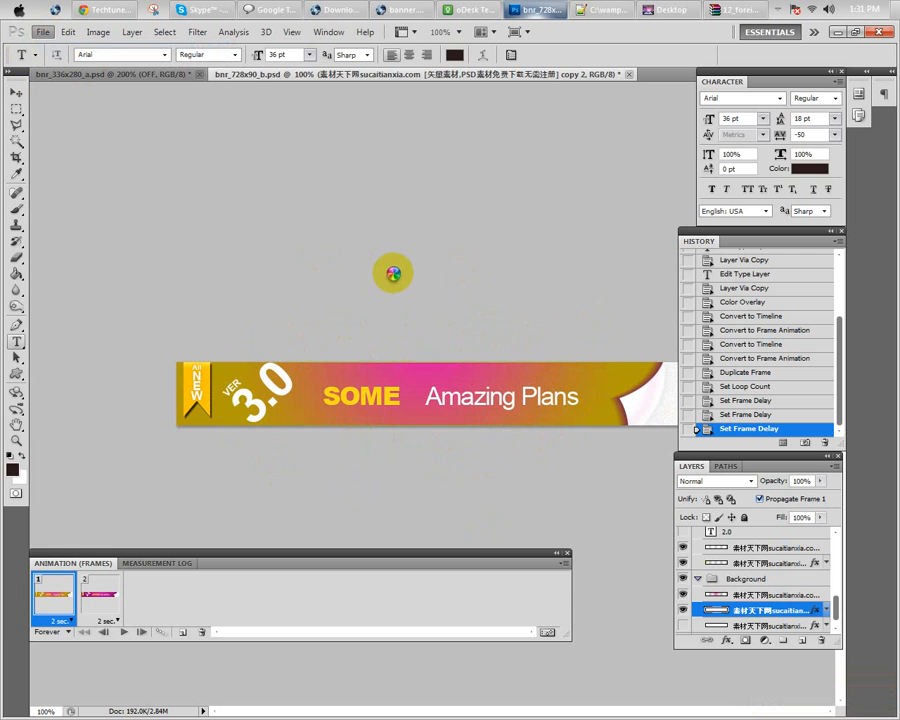
pyautogui.hotkey('ctrl', 'n')
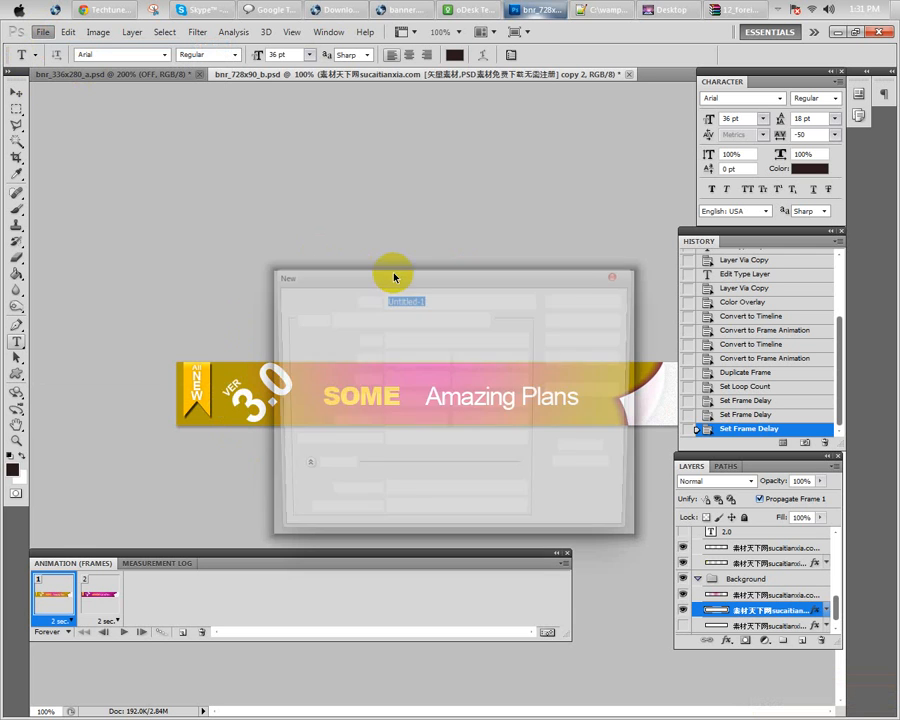
pyautogui.click(366, 359)
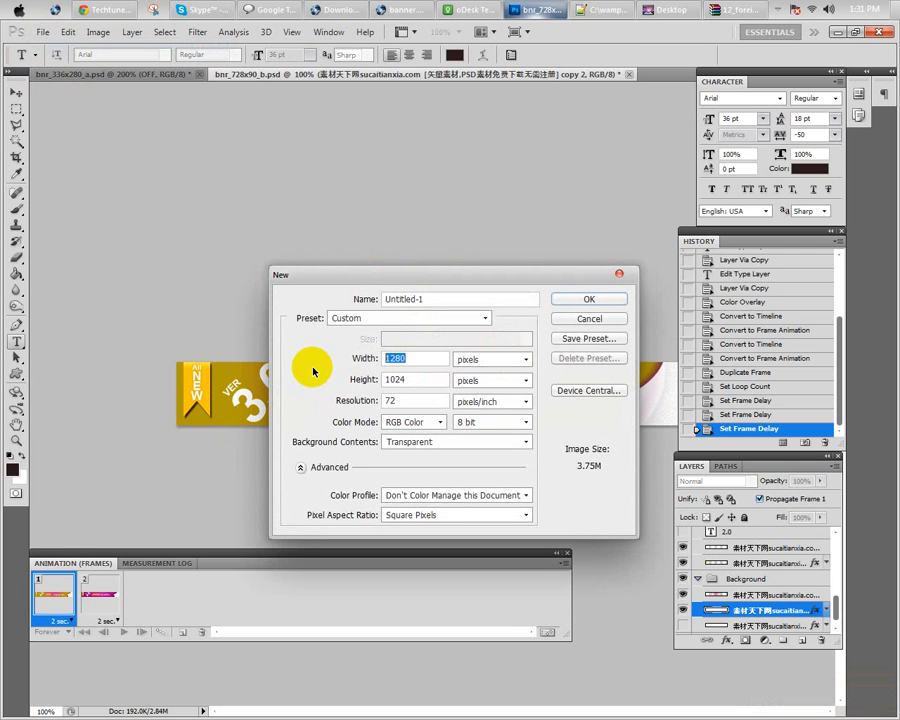
pyautogui.write('300')
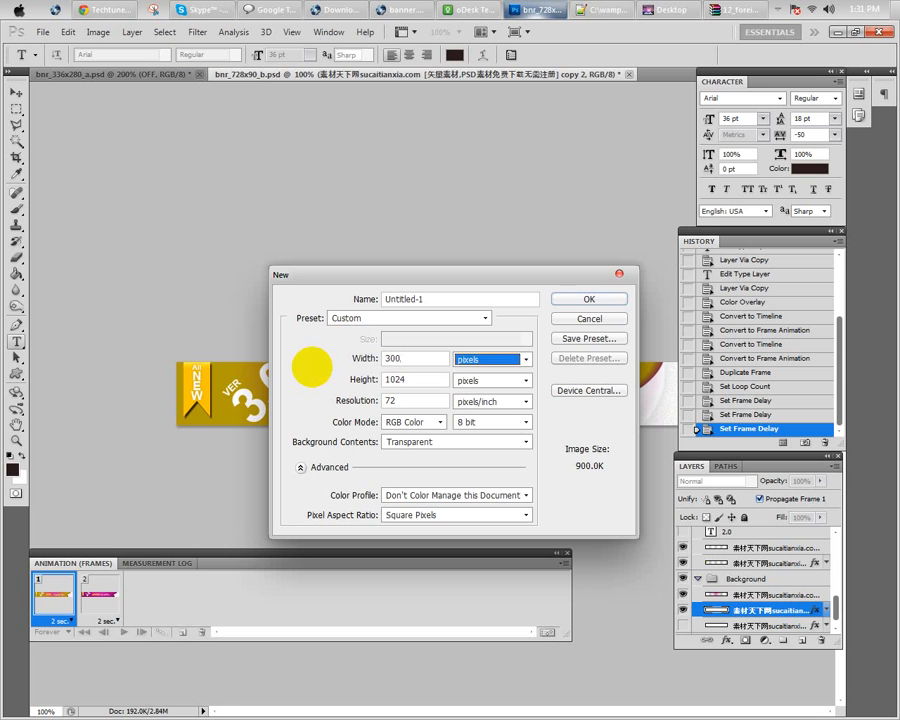
pyautogui.press('Return')
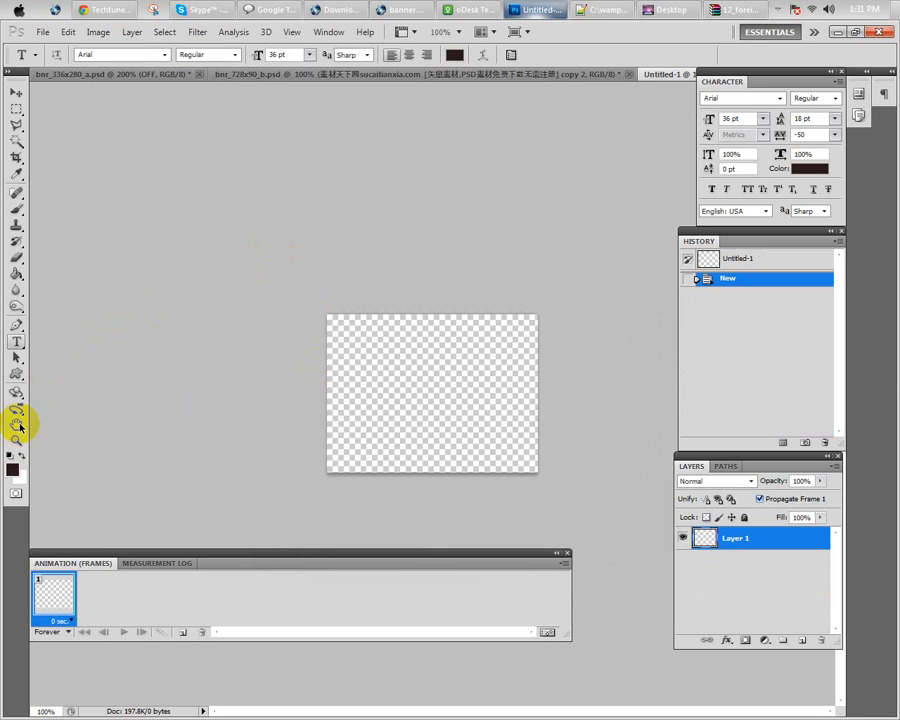
# Draw a large butterfly custom shape with the green gradient style, nearly filling the height of the canvas
pyautogui.click(16, 376)
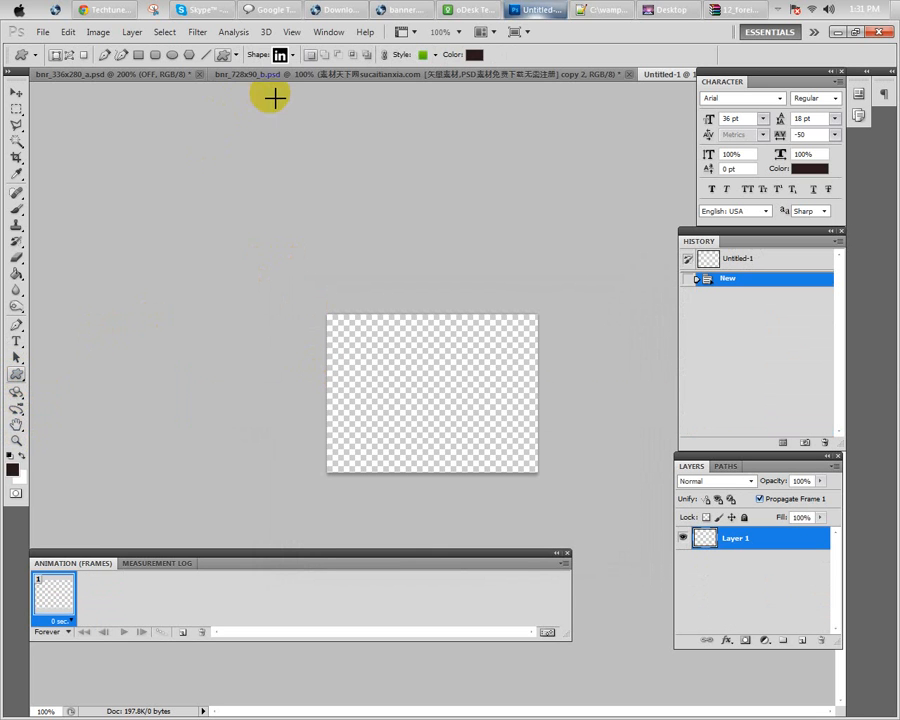
pyautogui.click(292, 55)
pyautogui.scroll(5, 280, 130)
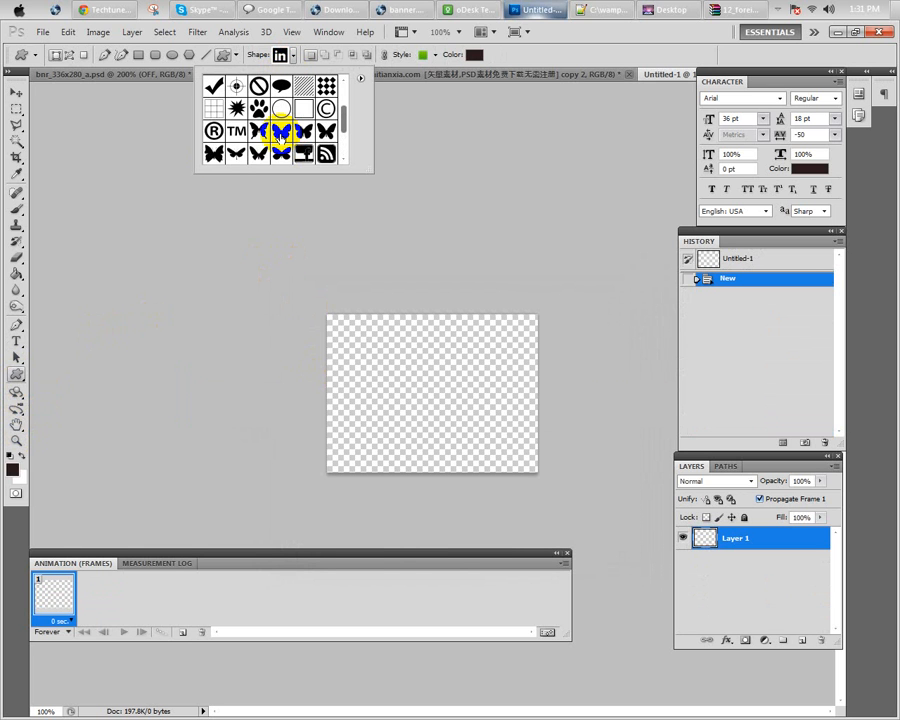
pyautogui.click(258, 153)
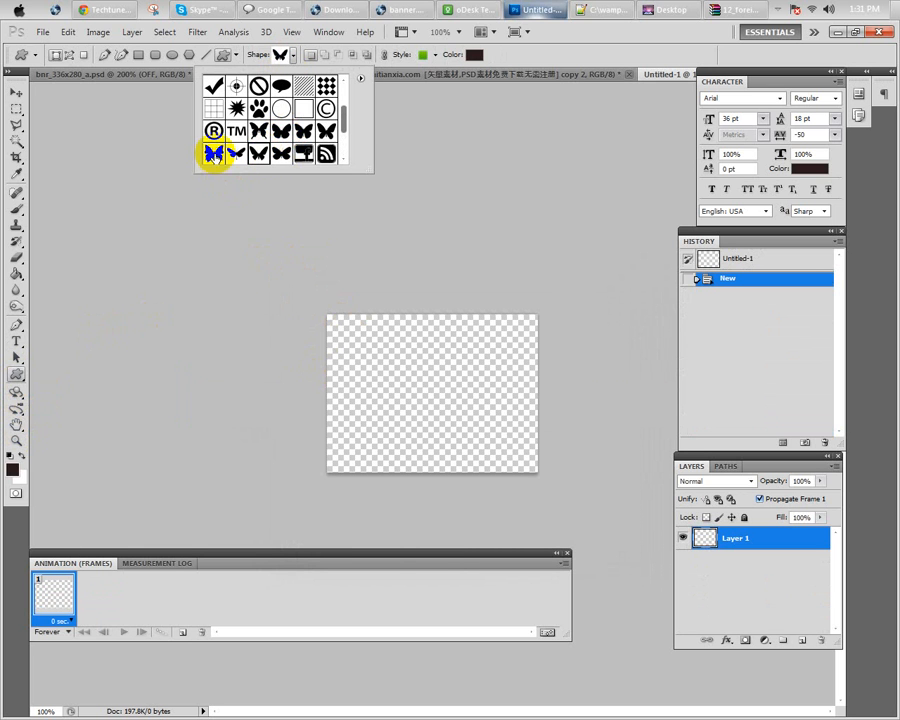
pyautogui.click(215, 152)
pyautogui.moveTo(361, 330); pyautogui.dragTo(515, 472)
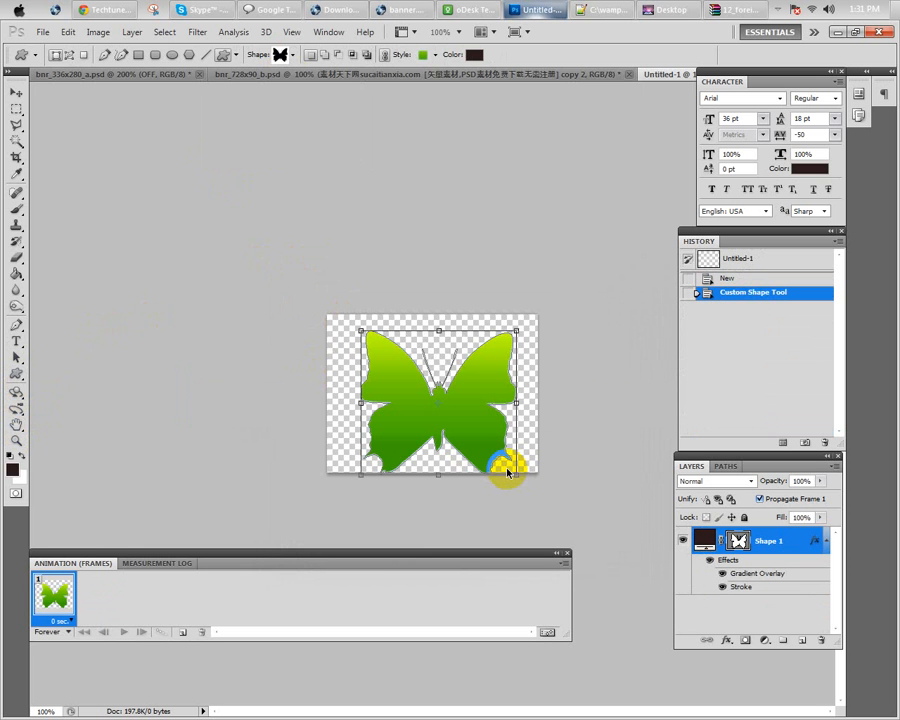
# Move the butterfly path slightly up and left with Free Transform so it sits centred within the canvas
pyautogui.hotkey('ctrl', 't')
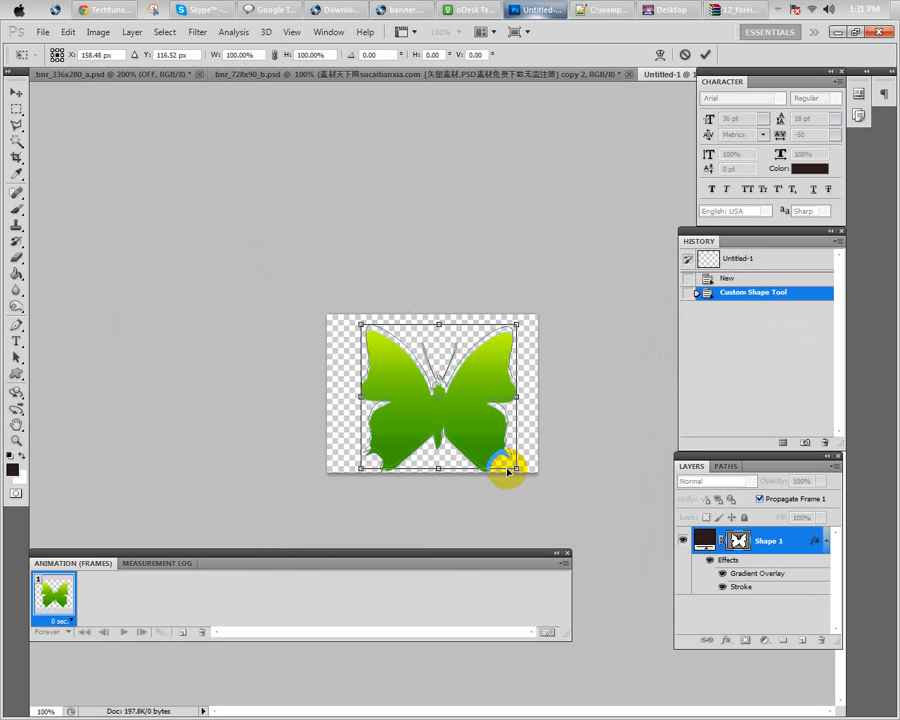
pyautogui.press('Up')
pyautogui.press('Up')
pyautogui.press('Up')
pyautogui.press('Up')
pyautogui.press('Up')
pyautogui.press('Left')
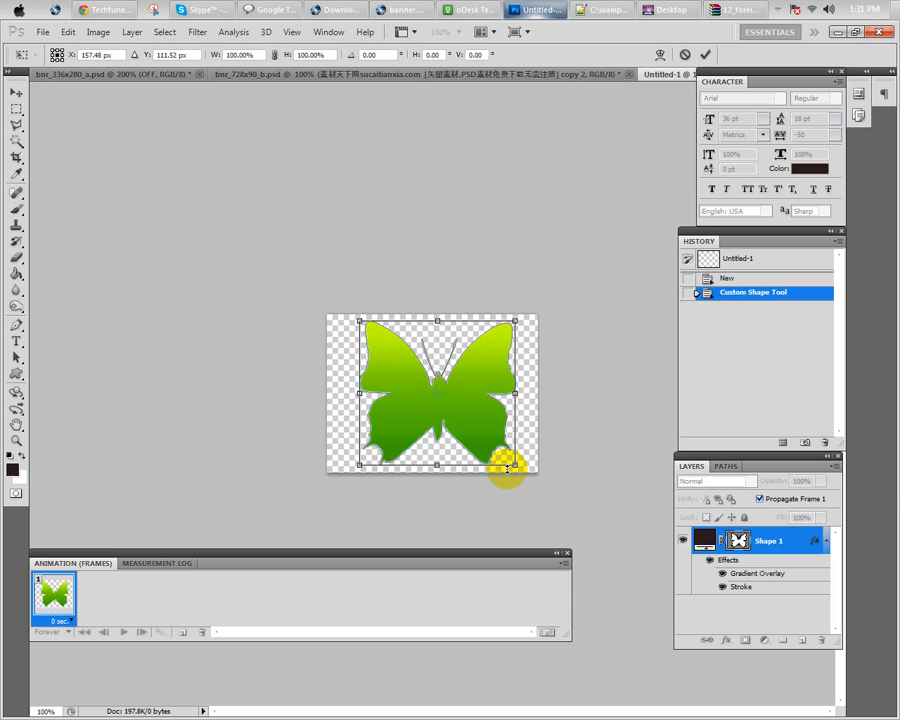
pyautogui.press('Left')
pyautogui.press('Left')
pyautogui.press('Left')
pyautogui.press('Left')
pyautogui.press('Left')
pyautogui.press('Return')
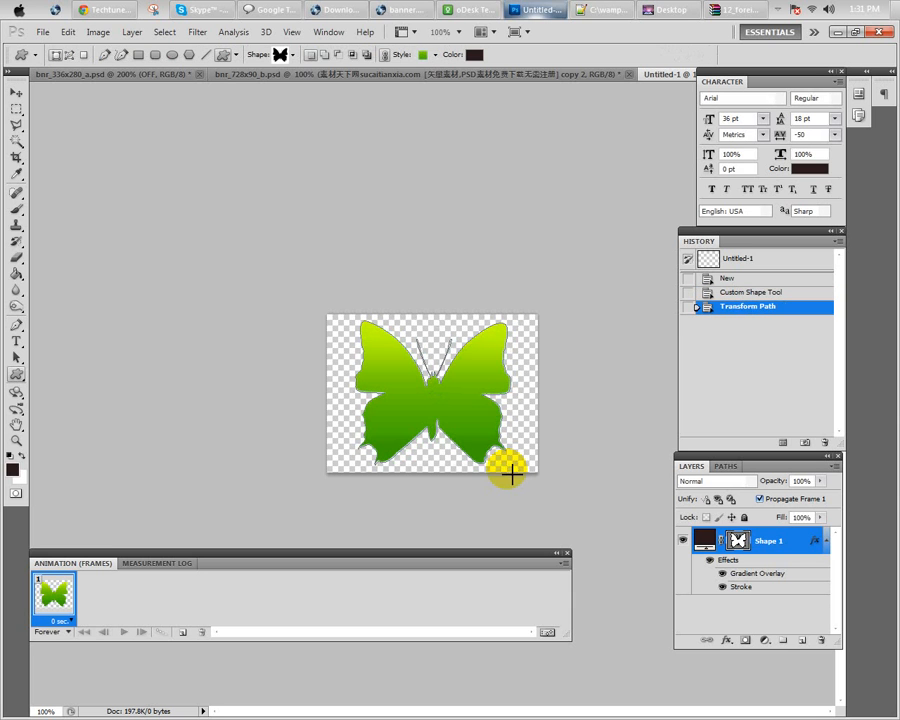
# Replace the butterfly's green gradient with the dark, red-flowered pattern style in the first frame
pyautogui.click(331, 33)
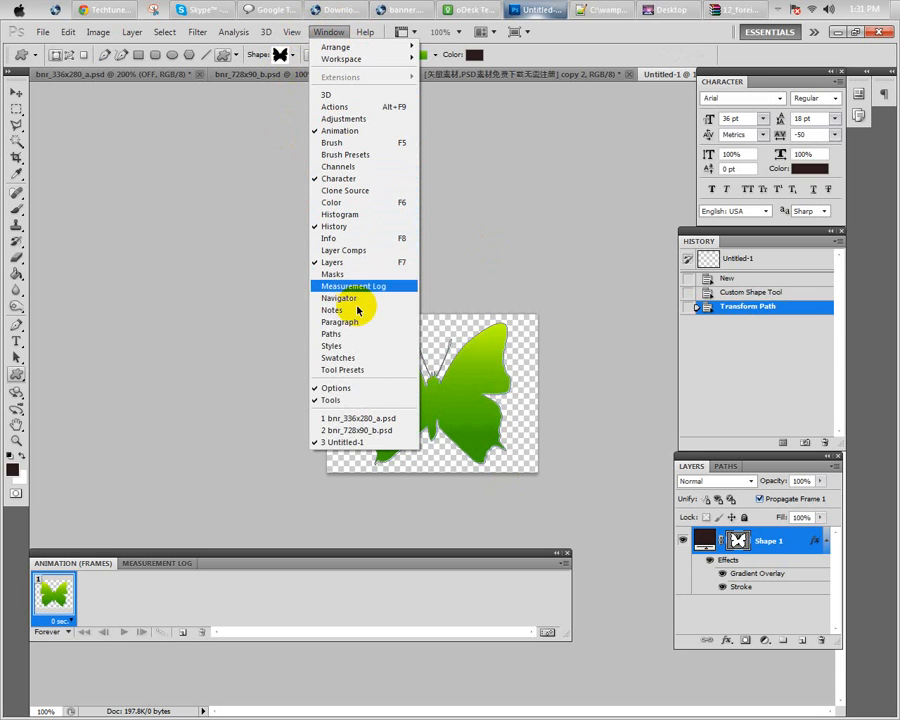
pyautogui.click(340, 345)
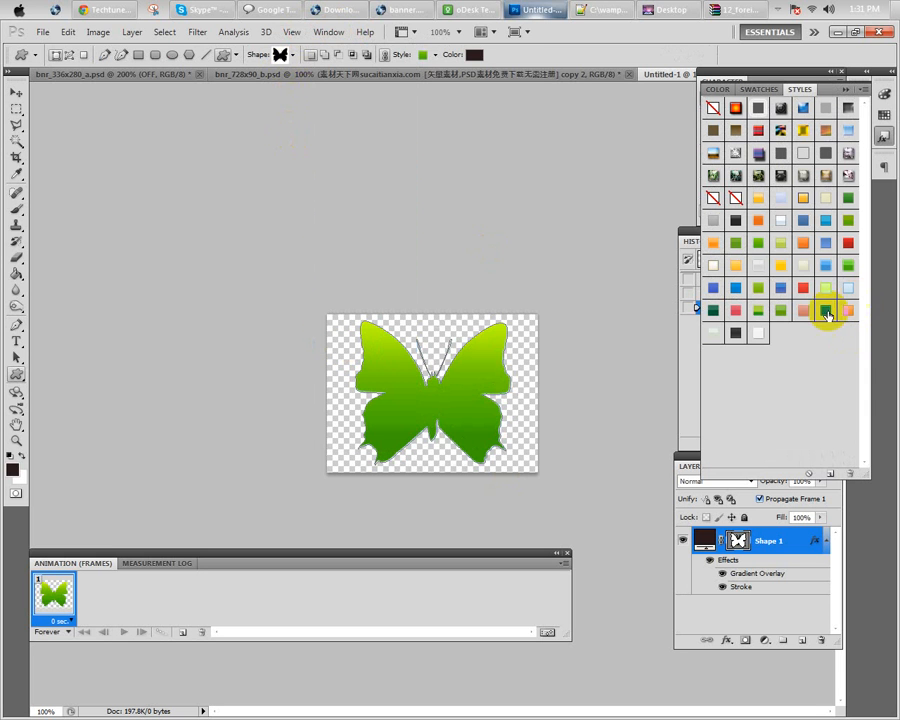
pyautogui.click(736, 175)
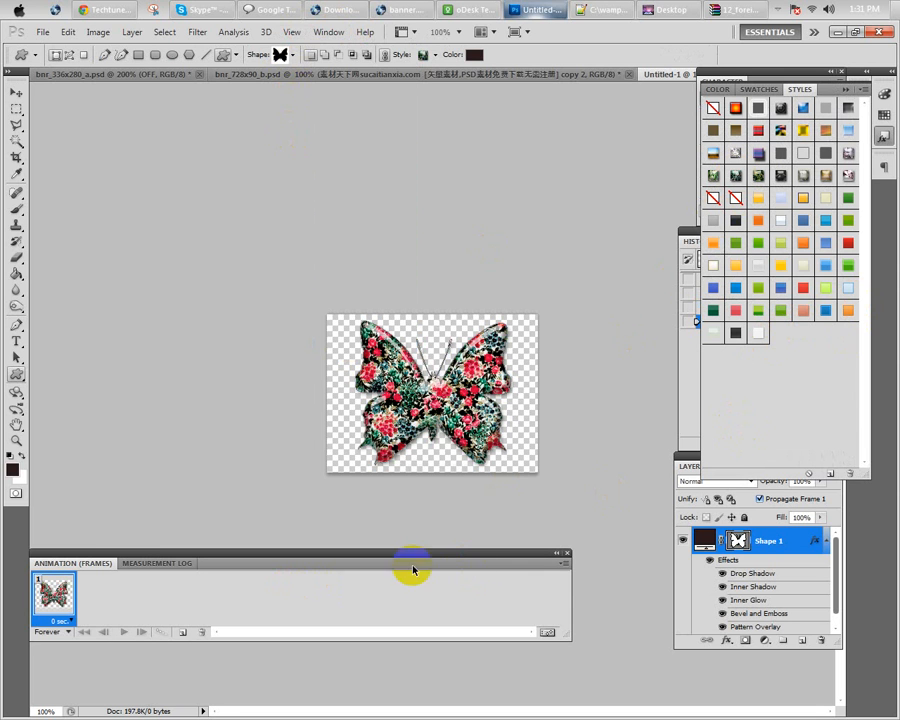
# Add a second frame with the dark green leaf pattern style on the butterfly and compare it with the first frame
pyautogui.click(184, 633)
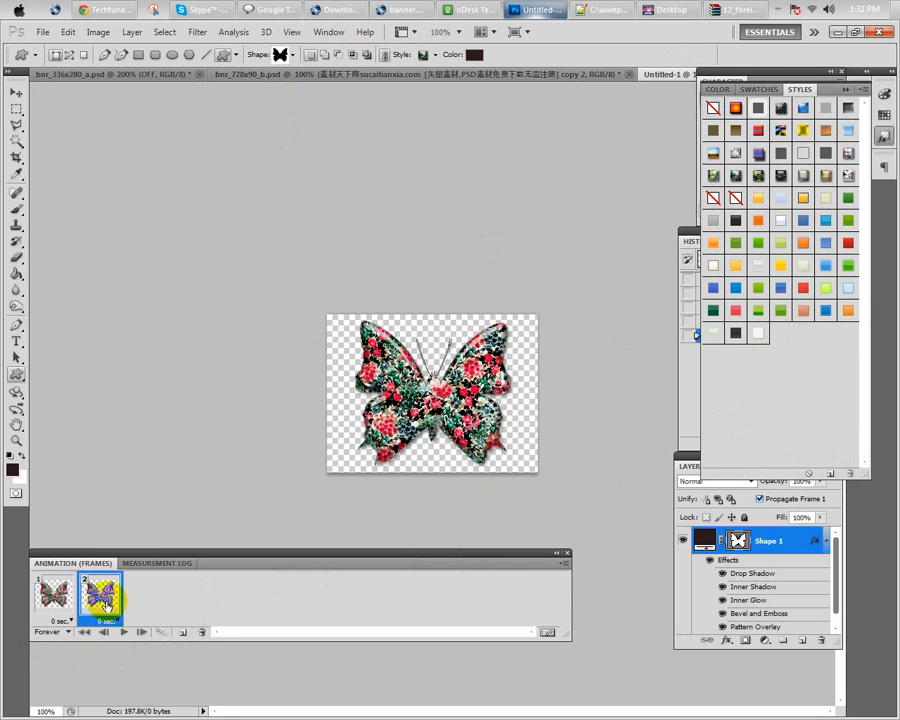
pyautogui.click(758, 176)
pyautogui.click(45, 597)
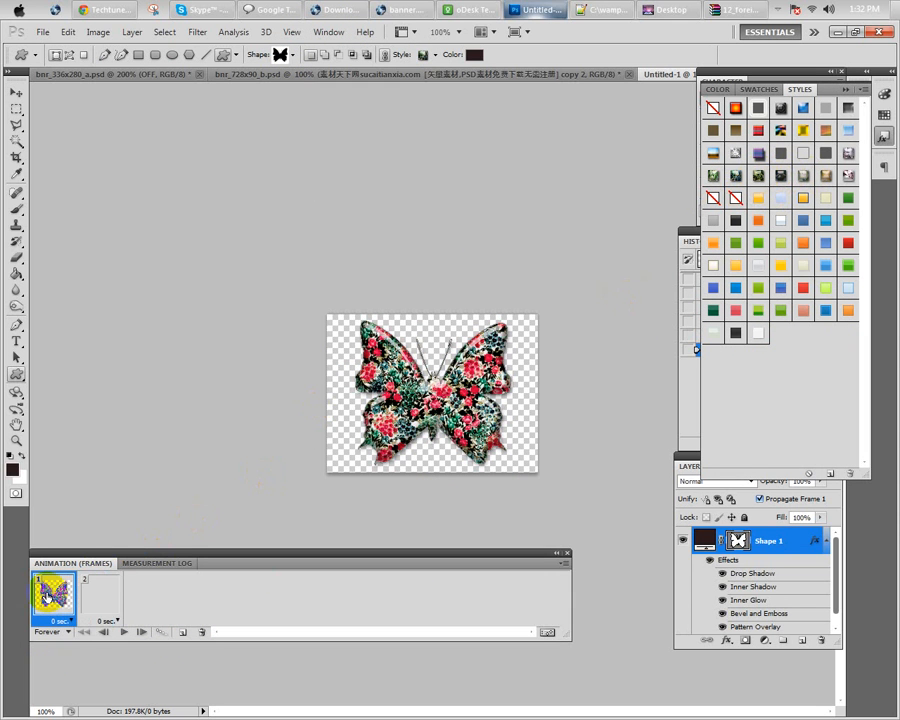
pyautogui.click(104, 606)
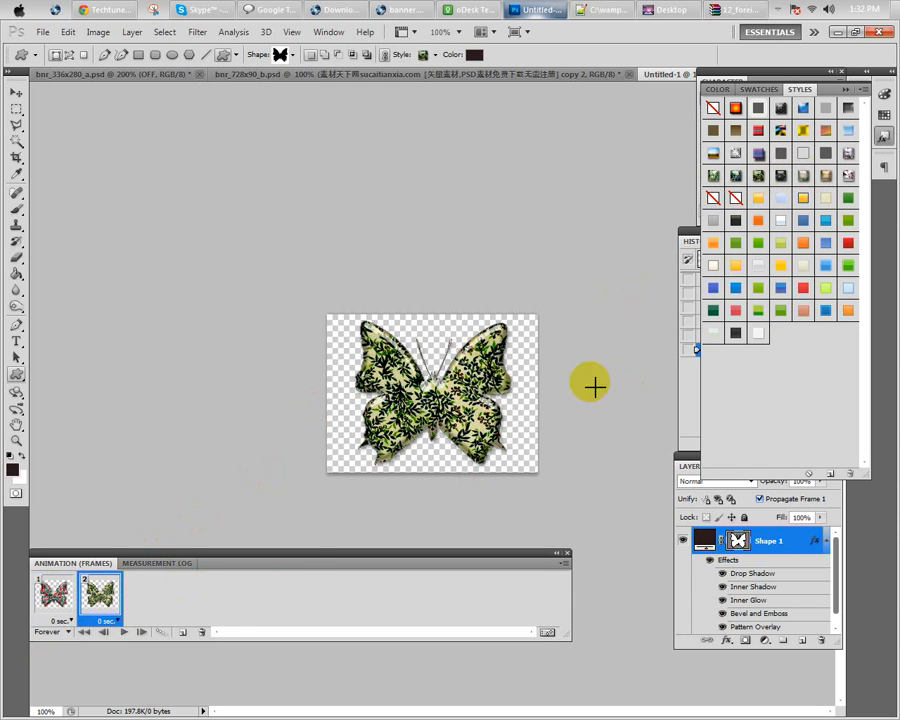
# Add frames three to five, styling the butterfly with the white floral, pale lilac floral and green swirl patterns respectively
pyautogui.click(182, 632)
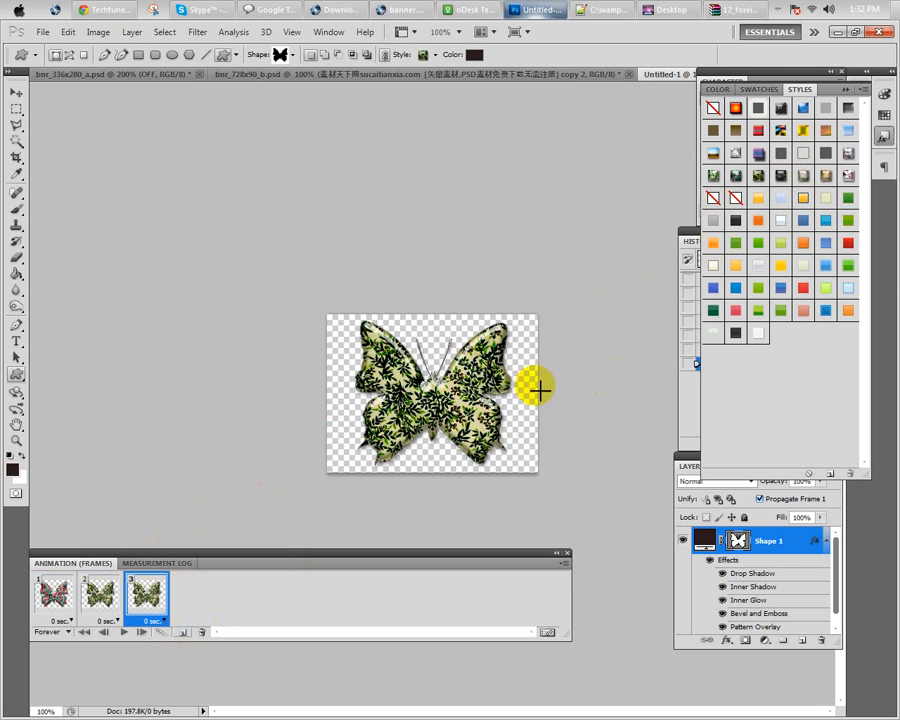
pyautogui.click(848, 175)
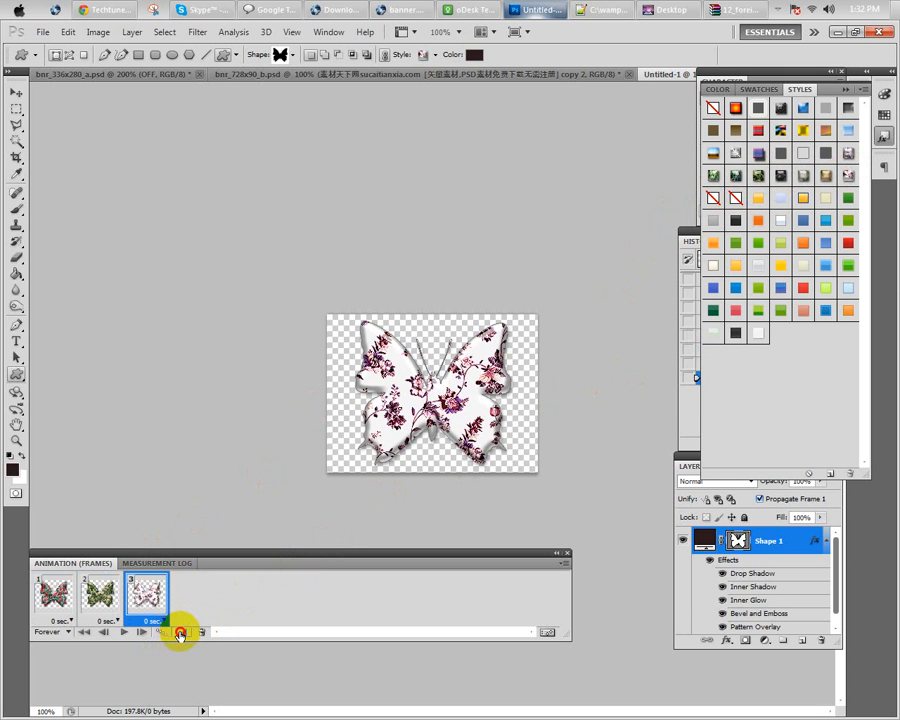
pyautogui.click(180, 632)
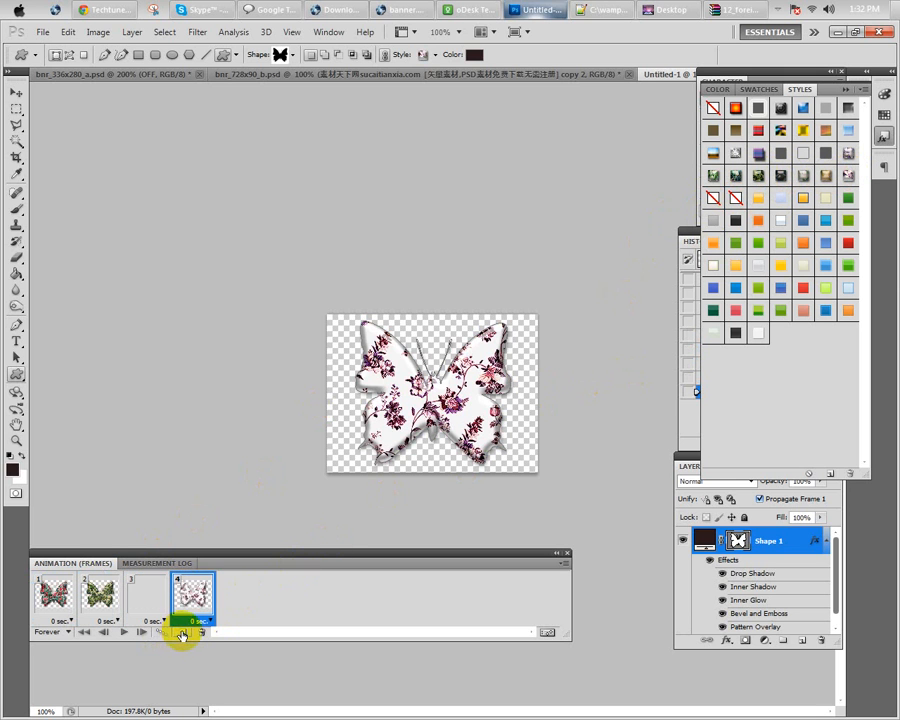
pyautogui.click(849, 153)
pyautogui.click(182, 633)
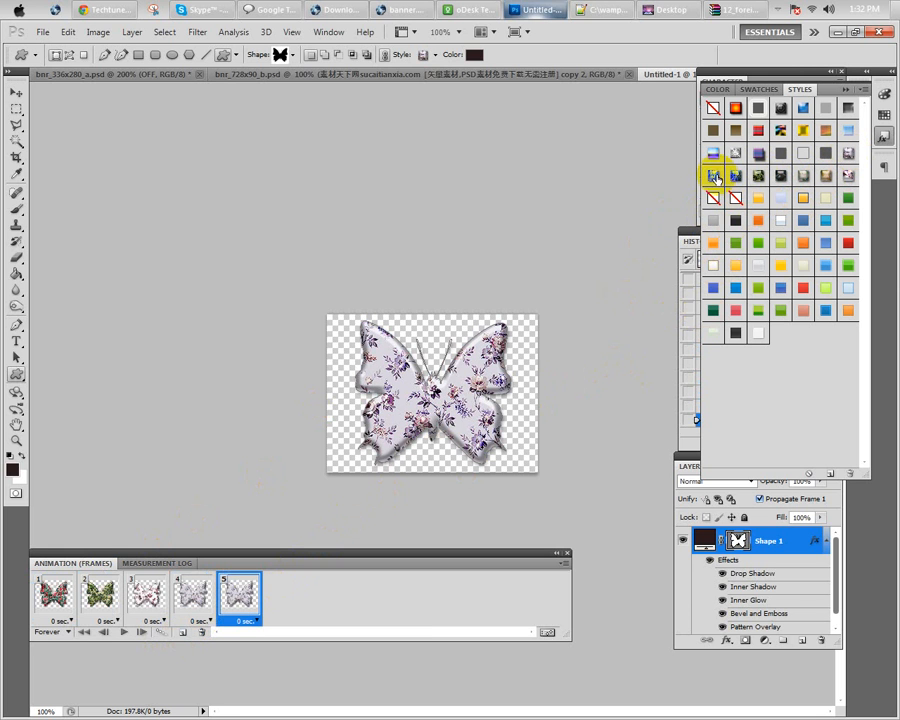
pyautogui.click(715, 175)
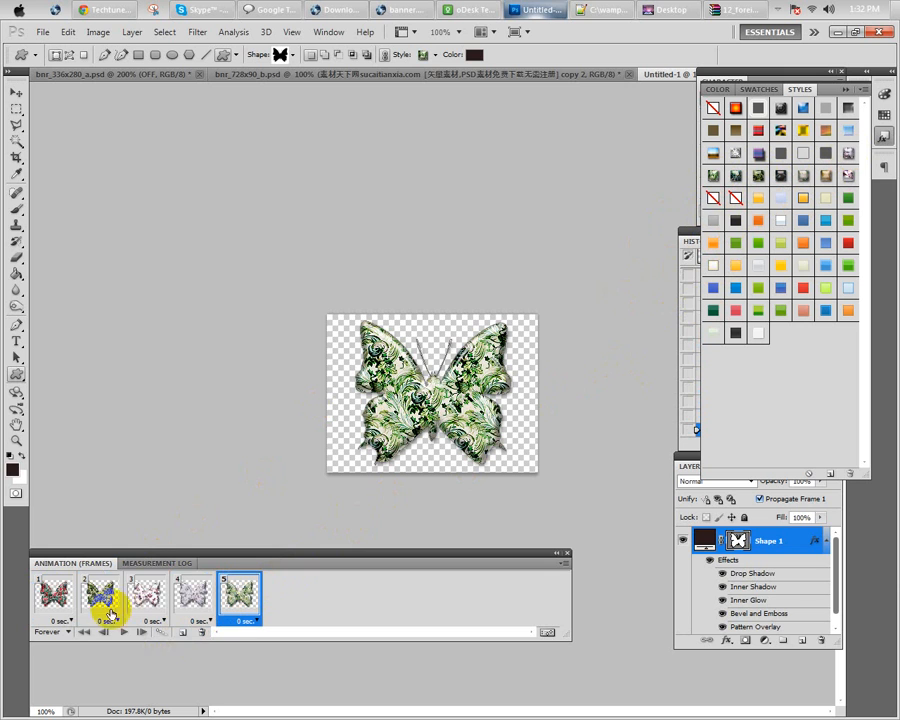
# Set the delay of all five frames to 0.1 seconds and preview the animation
pyautogui.keyDown('shift'); pyautogui.click(52, 596); pyautogui.keyUp('shift')
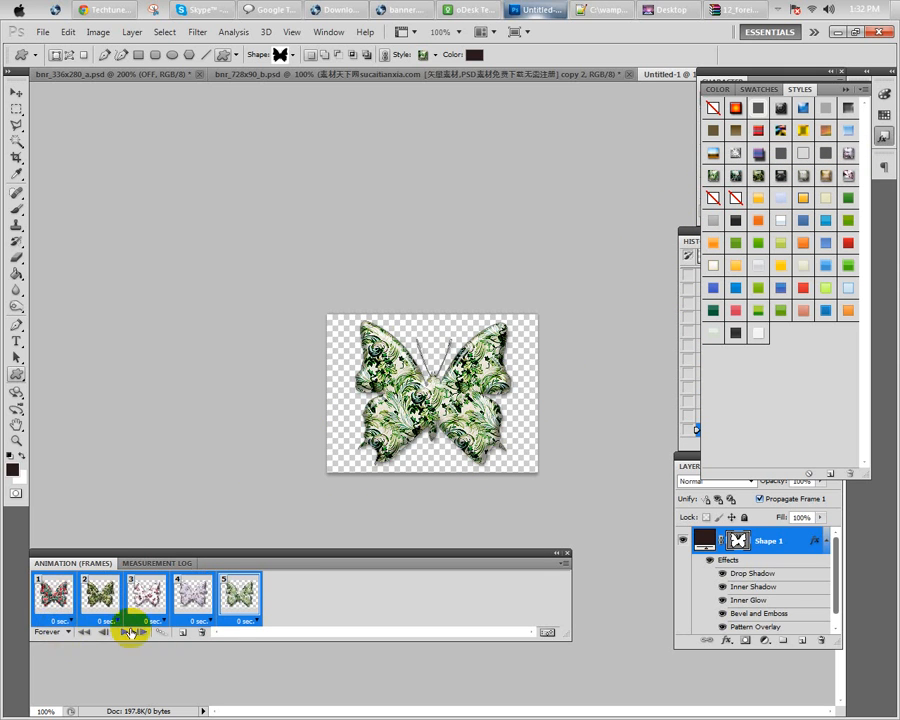
pyautogui.click(52, 621)
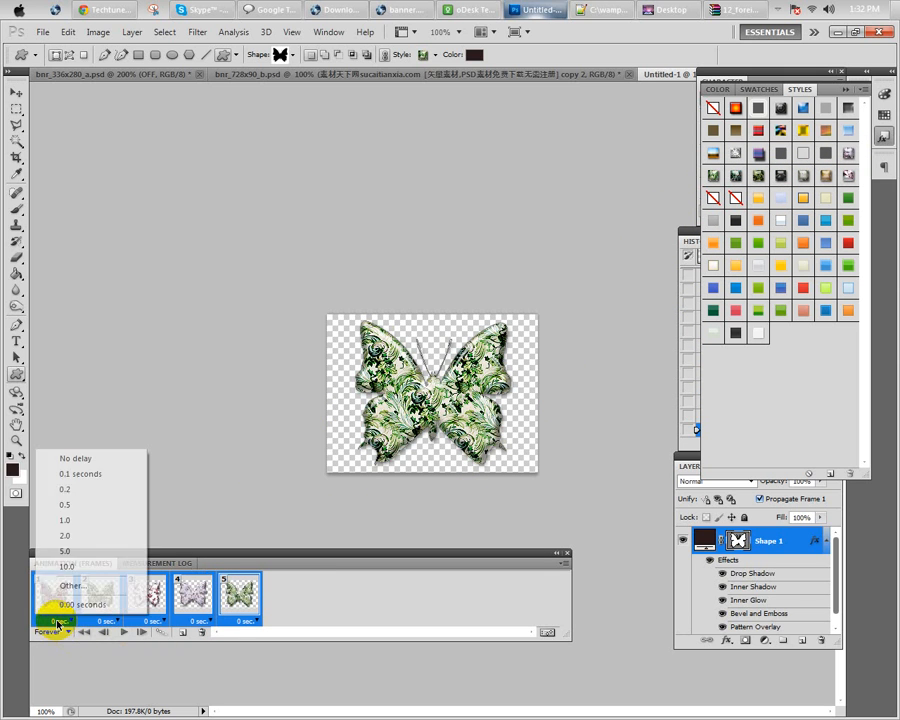
pyautogui.click(76, 473)
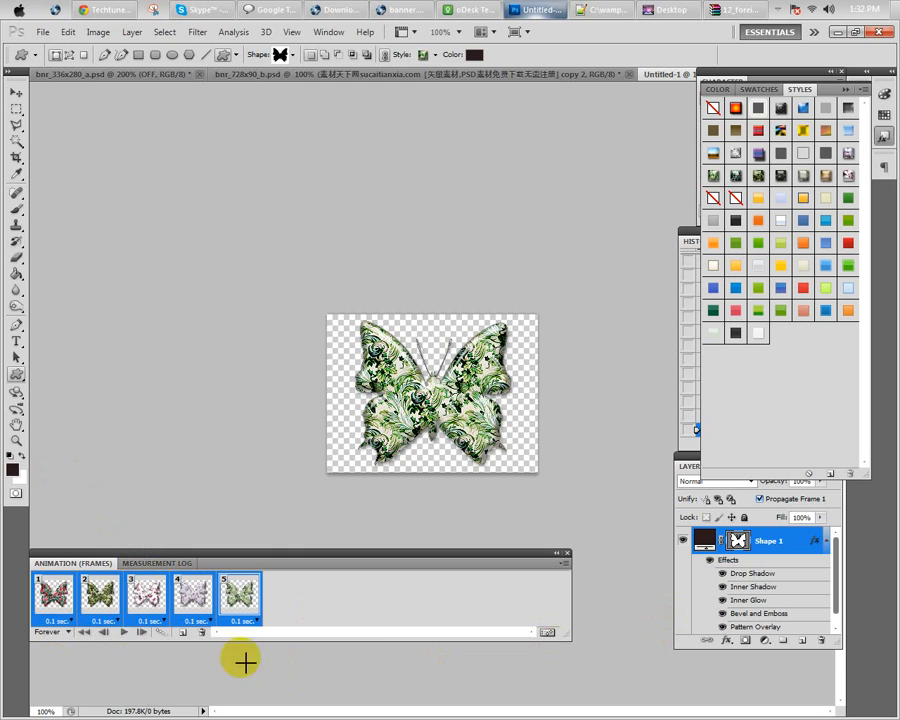
pyautogui.click(123, 633)
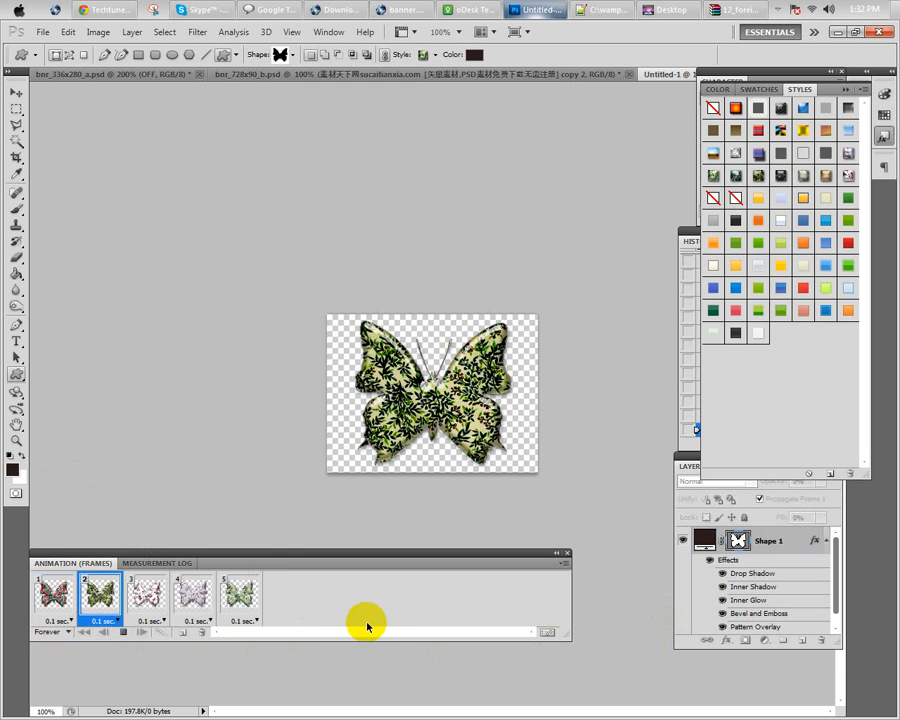
pyautogui.click(124, 632)
# Set a custom delay of 0.01 seconds on all five frames, then play and stop the animation
pyautogui.click(238, 595)
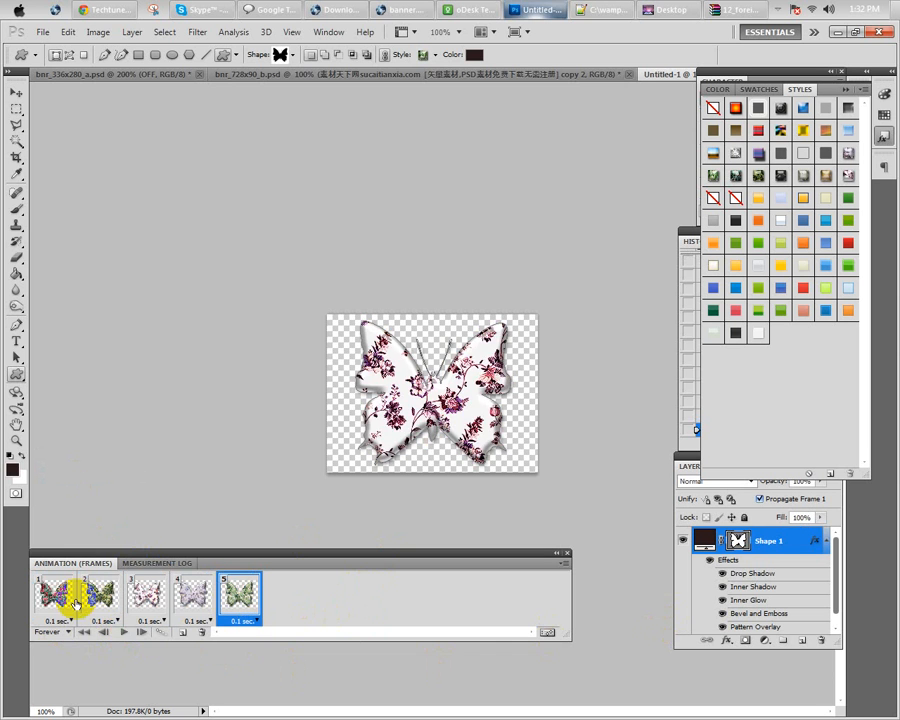
pyautogui.keyDown('shift'); pyautogui.click(55, 598); pyautogui.keyUp('shift')
pyautogui.click(57, 620)
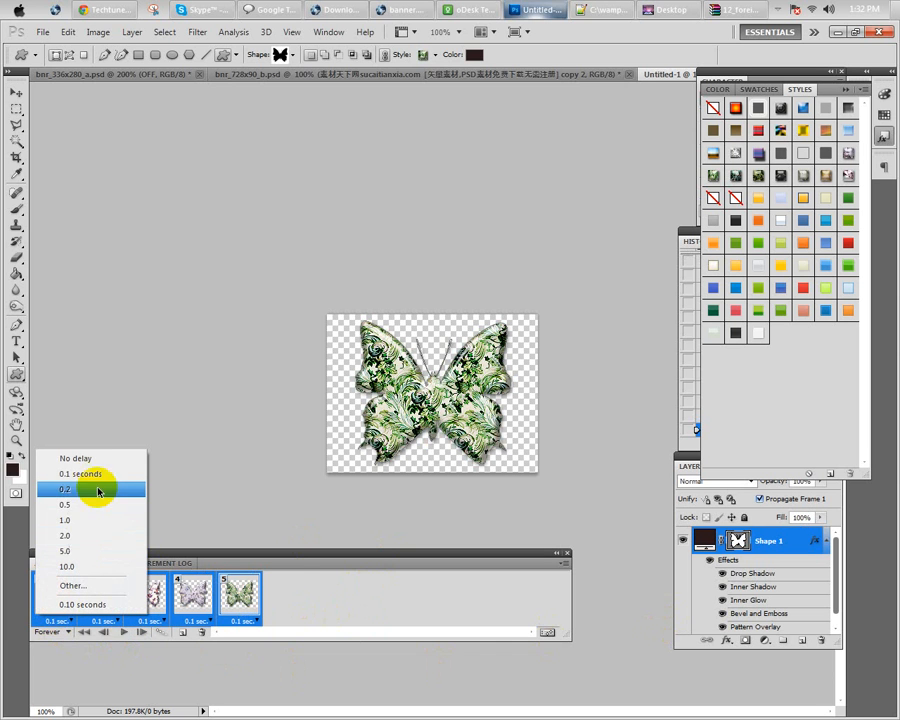
pyautogui.click(94, 589)
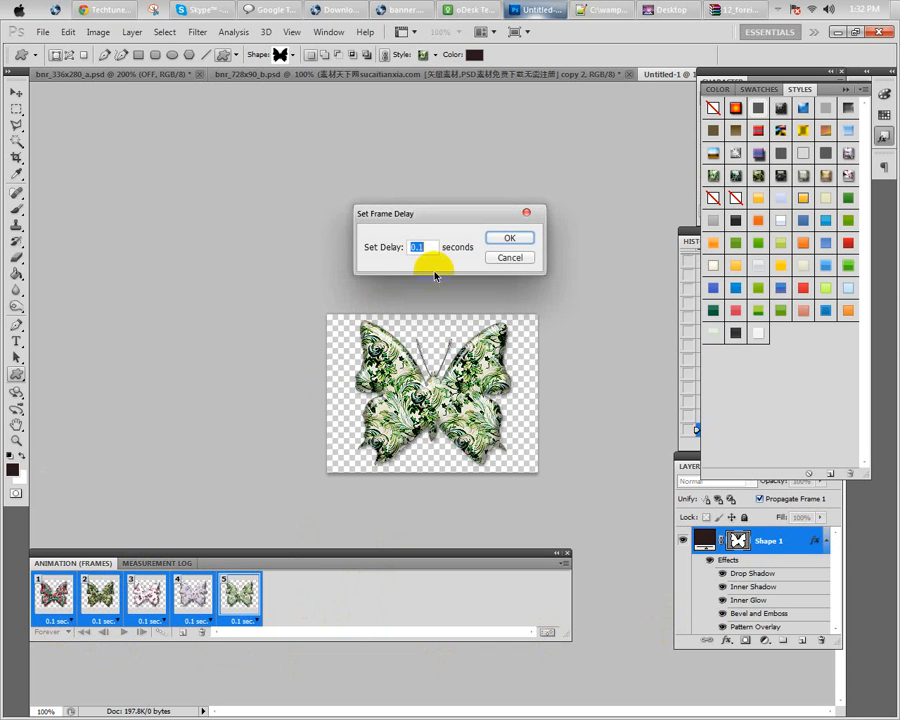
pyautogui.click(421, 247)
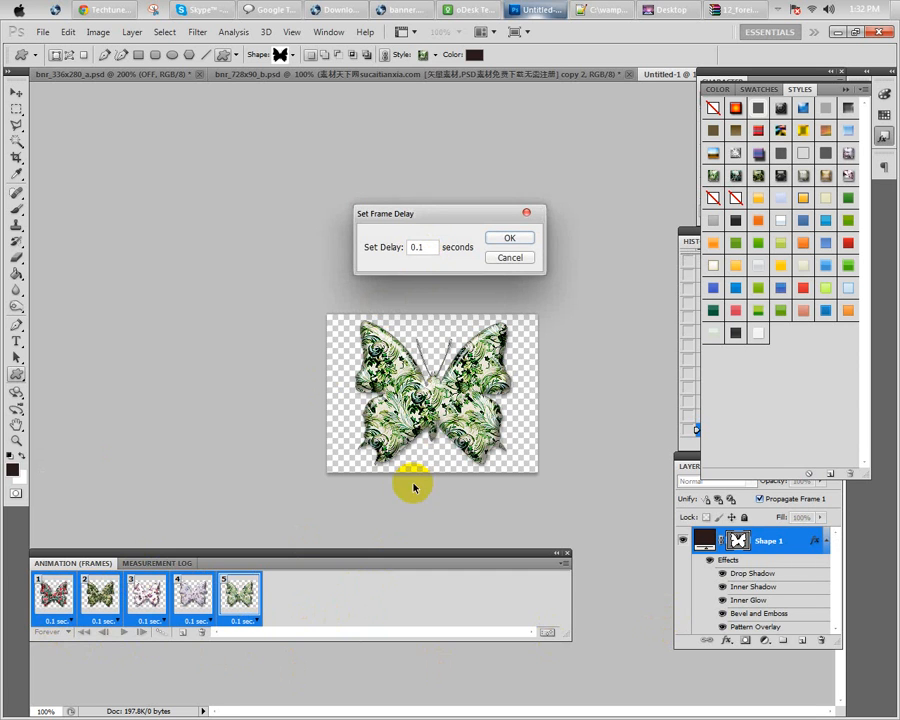
pyautogui.click(510, 237)
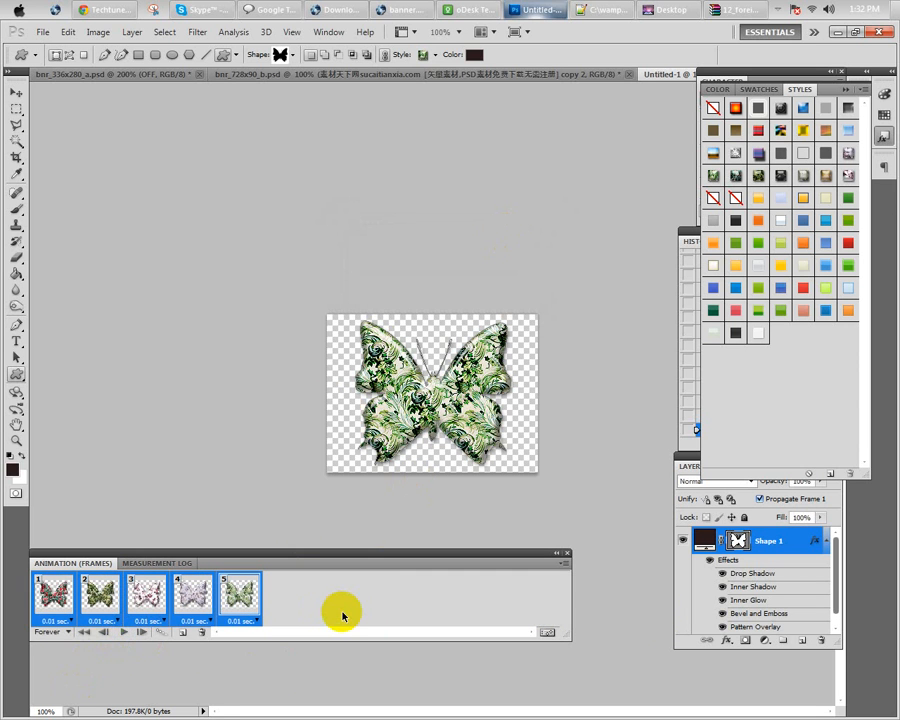
pyautogui.click(123, 632)
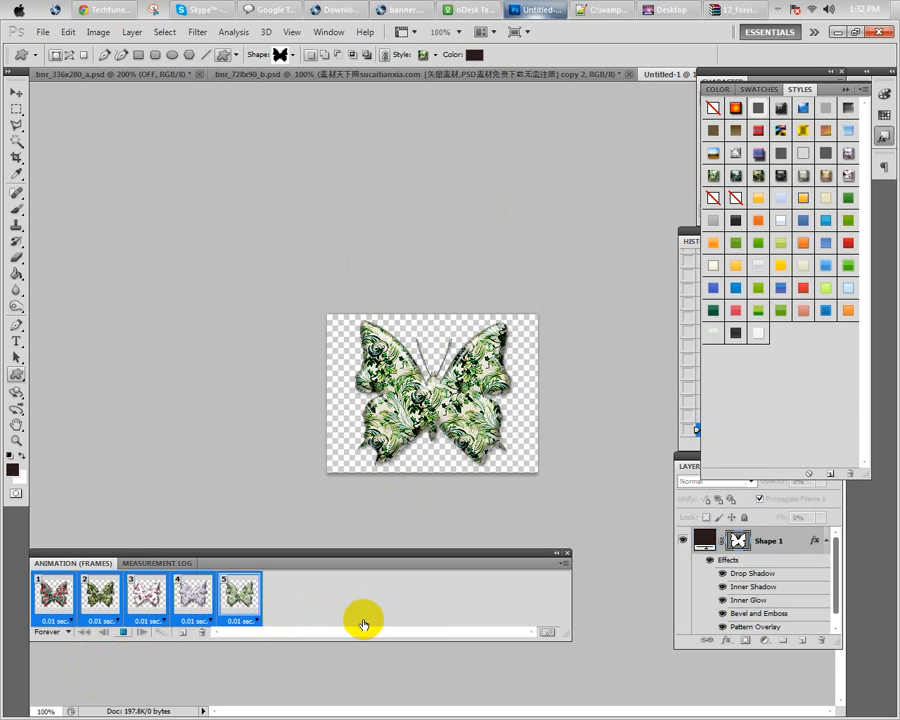
pyautogui.click(125, 632)
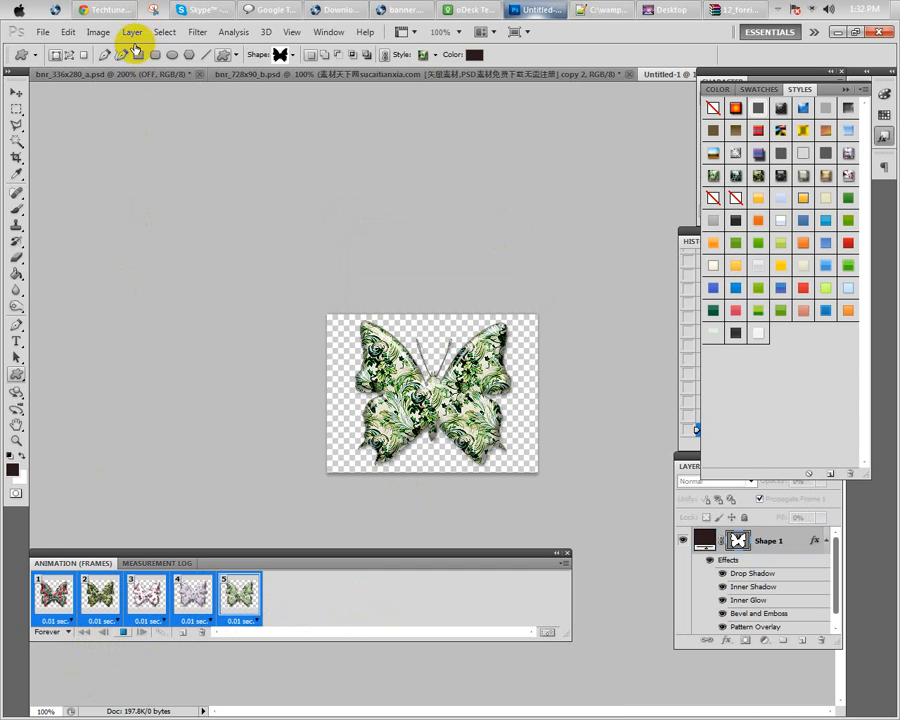
pyautogui.click(122, 633)
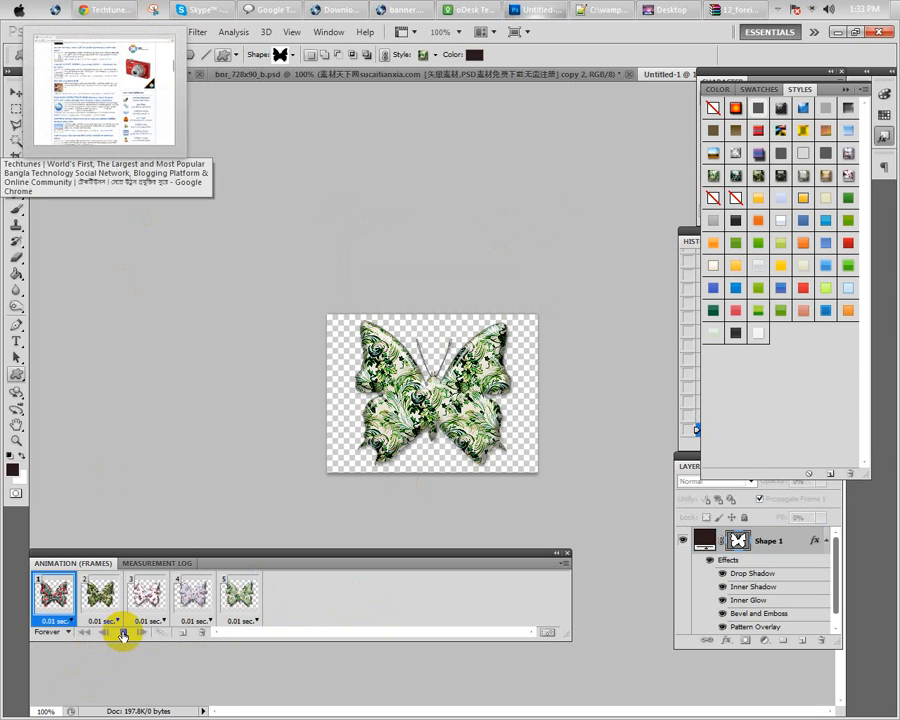
pyautogui.click(123, 634)
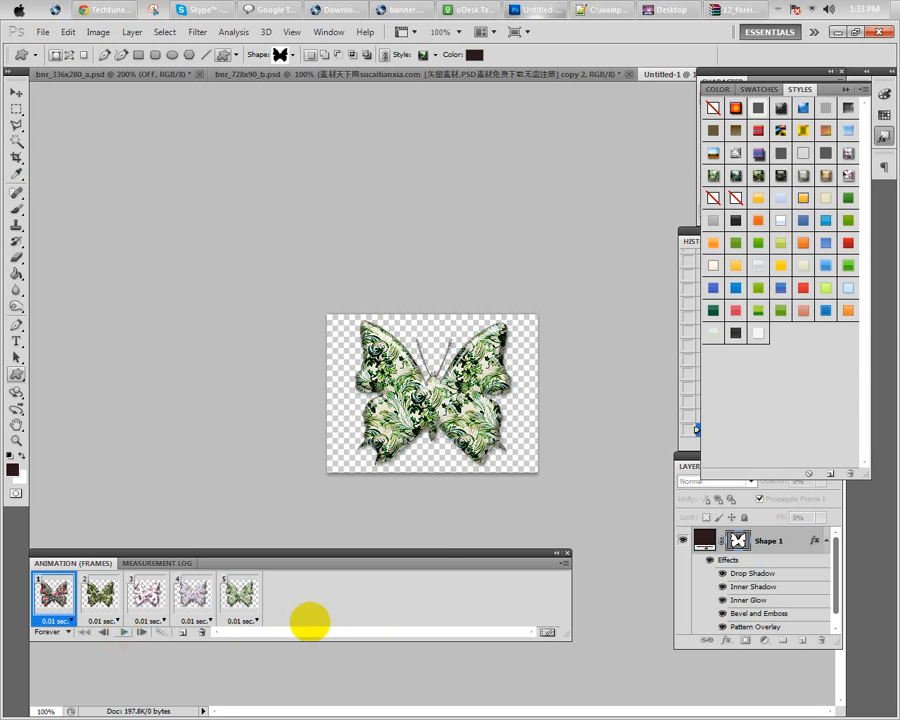
# Set a custom delay of 0.1 seconds on all five butterfly frames
pyautogui.click(243, 600)
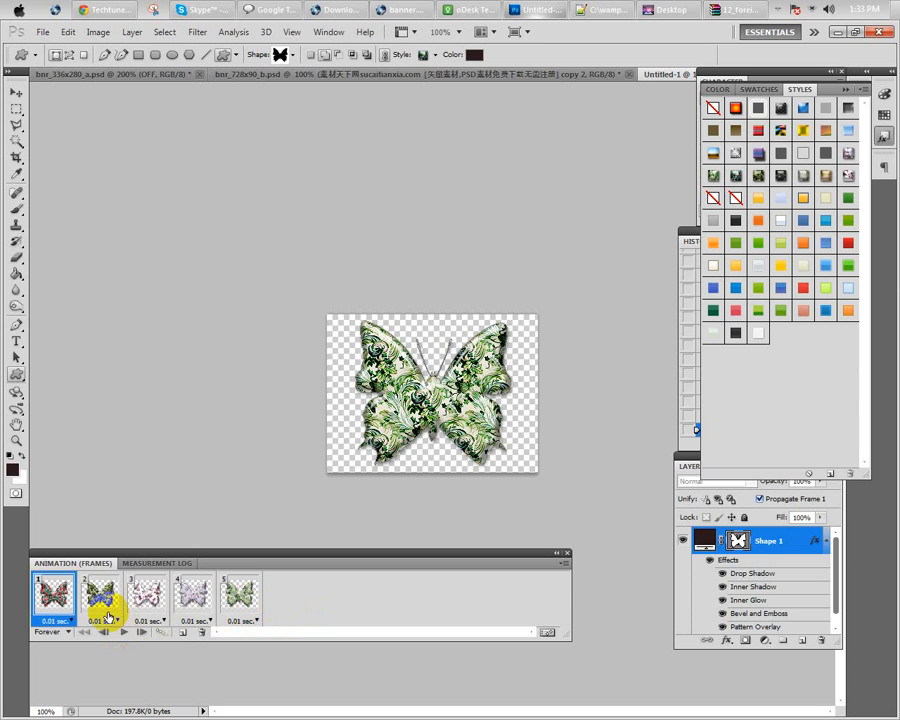
pyautogui.keyDown('shift'); pyautogui.click(56, 594); pyautogui.keyUp('shift')
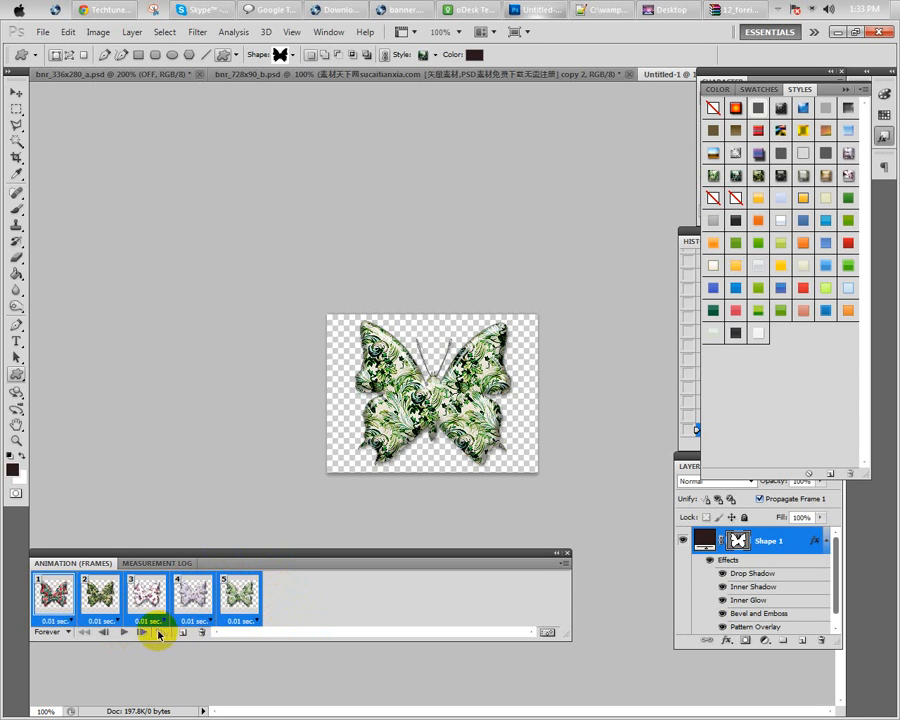
pyautogui.click(115, 622)
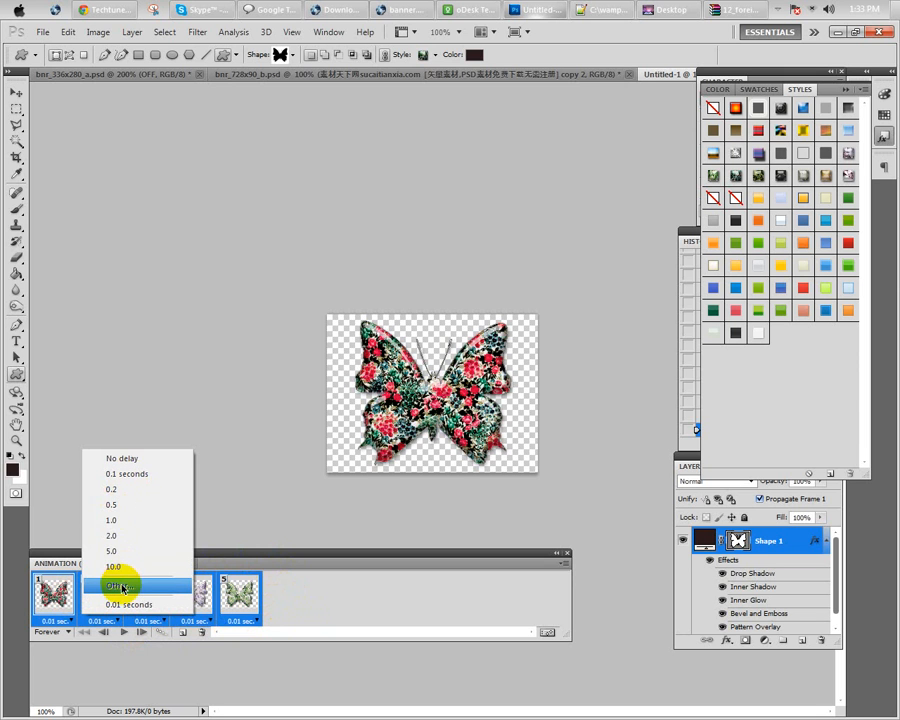
pyautogui.click(116, 588)
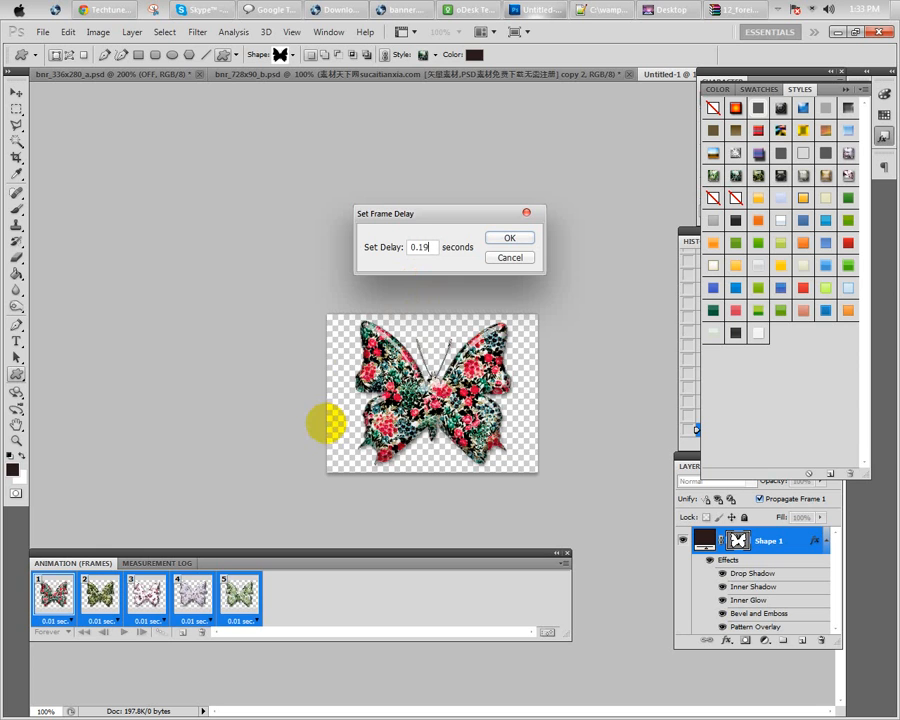
pyautogui.click(507, 241)
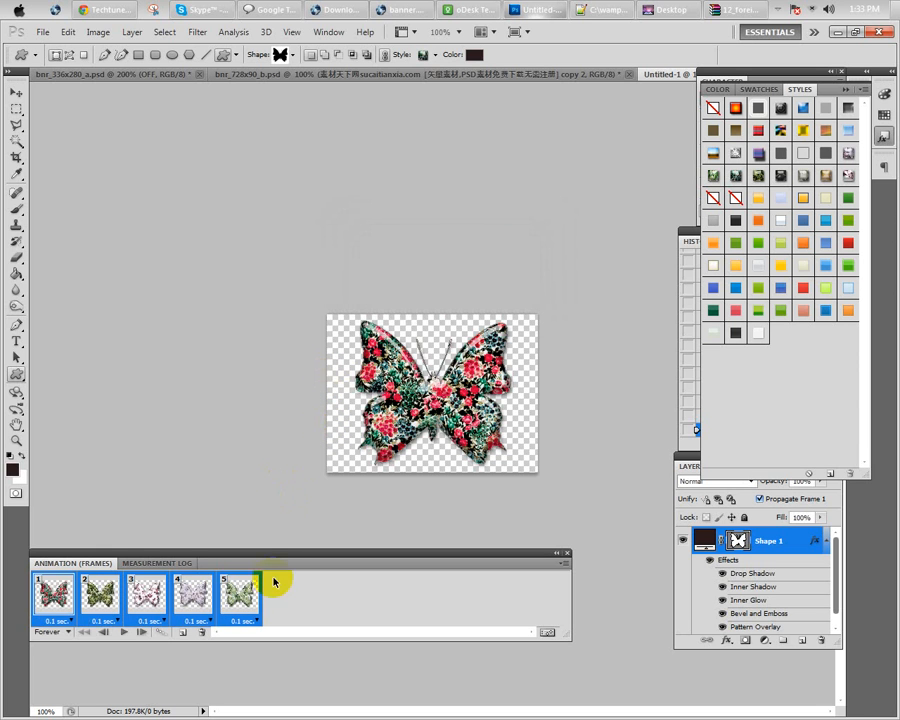
# Export the animation for the web as a 256-colour GIF and save it on the Desktop as batterfly
pyautogui.click(40, 33)
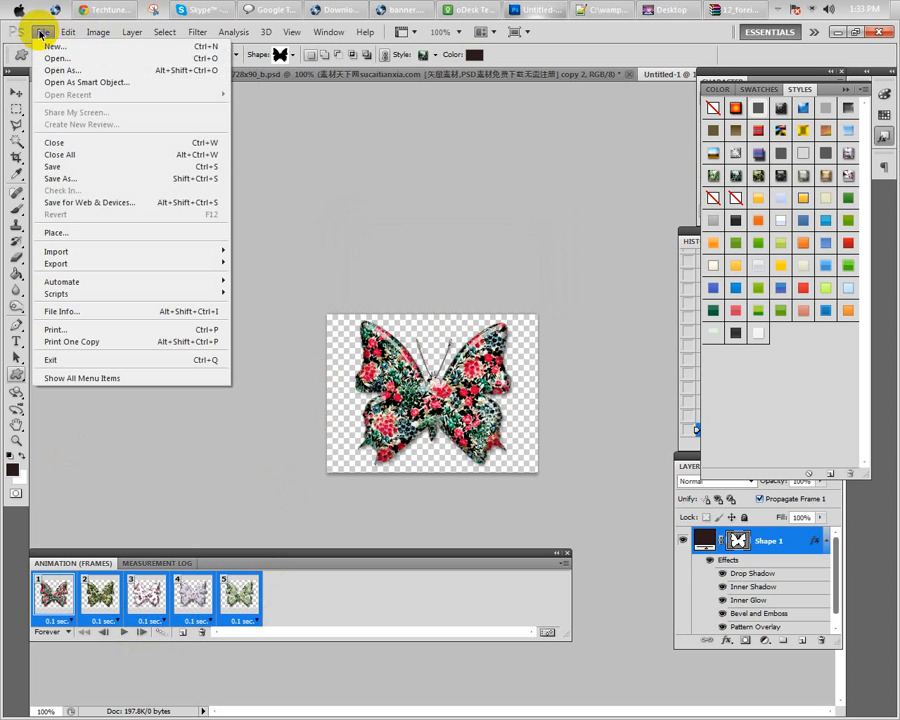
pyautogui.click(94, 203)
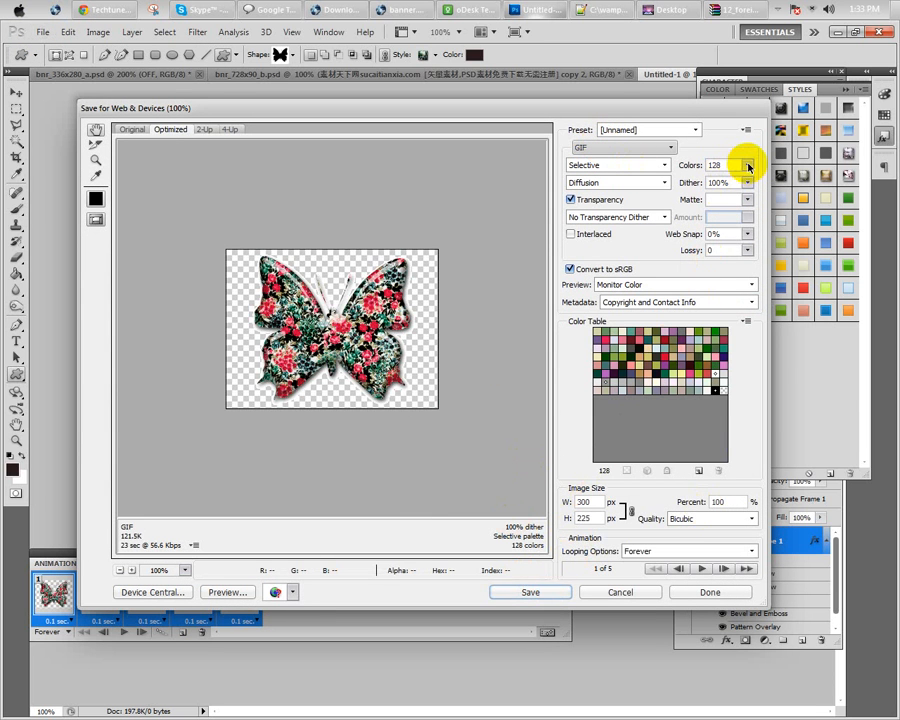
pyautogui.click(747, 165)
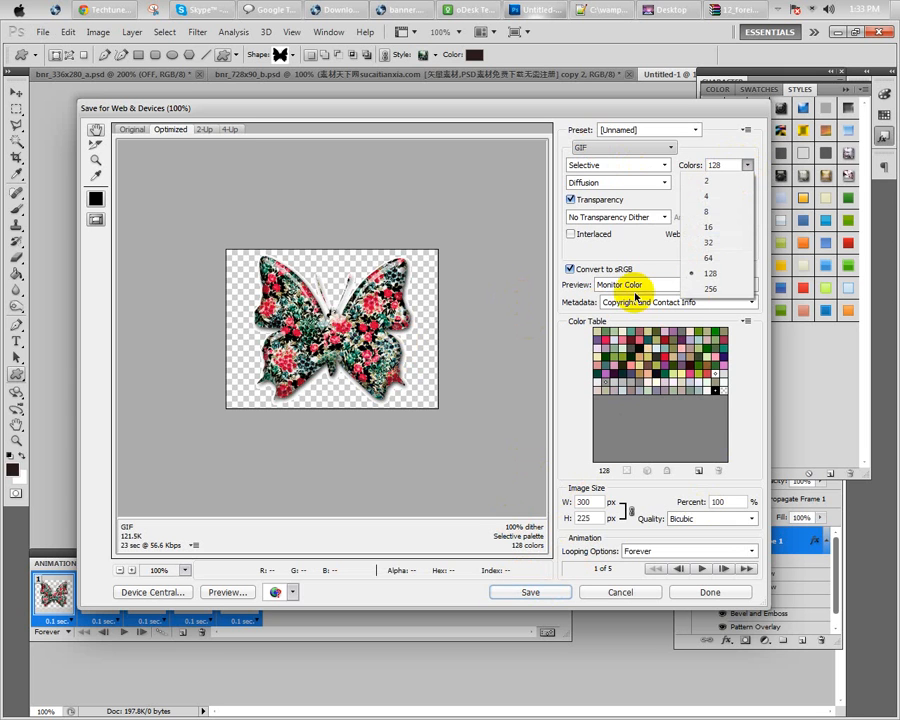
pyautogui.click(703, 290)
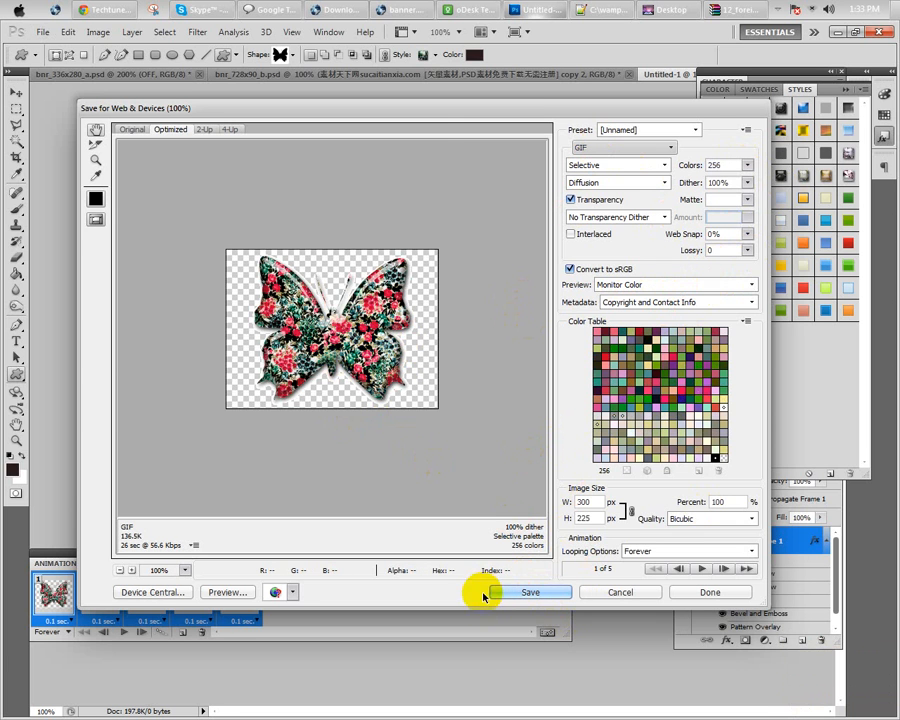
pyautogui.click(545, 594)
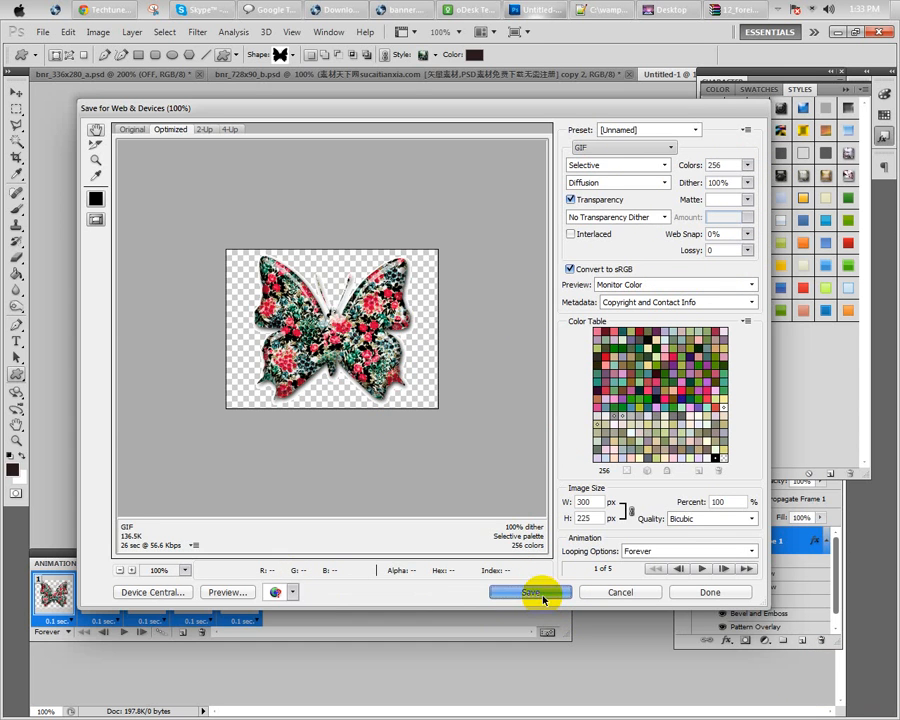
pyautogui.click(545, 597)
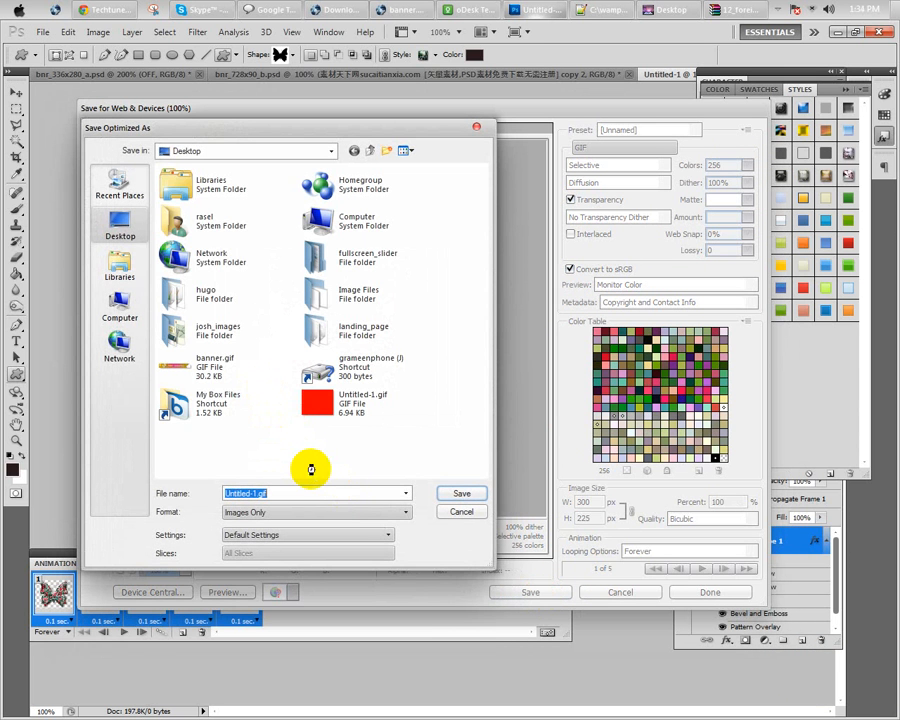
pyautogui.write('batterfly')
pyautogui.press('Return')
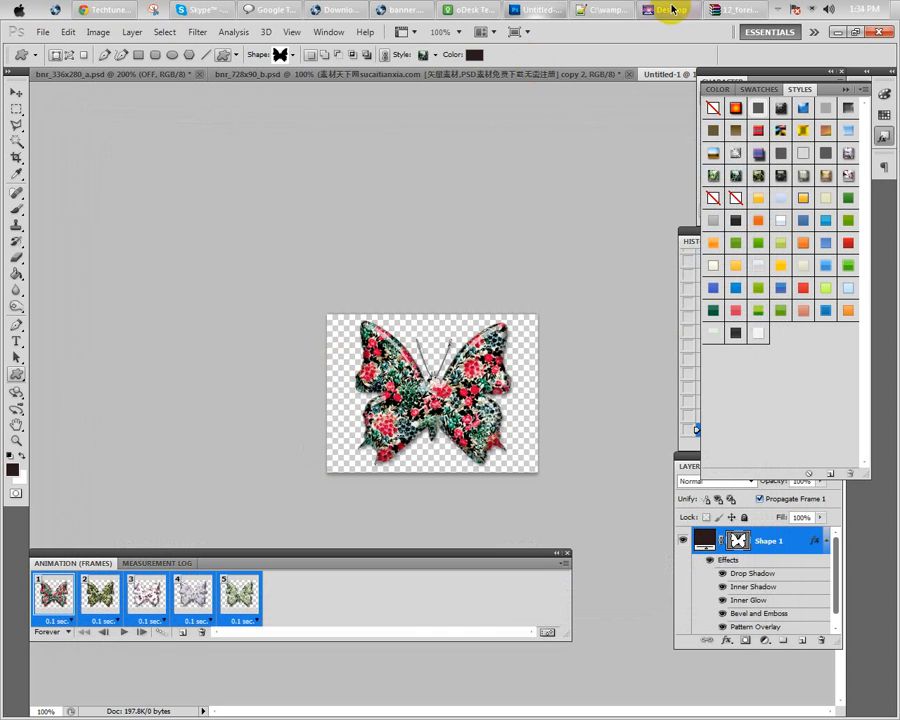
# Find batterfly.gif in the Desktop folder and open it in the Waterfox browser to view the animation
pyautogui.click(346, 7)
pyautogui.click(411, 9)
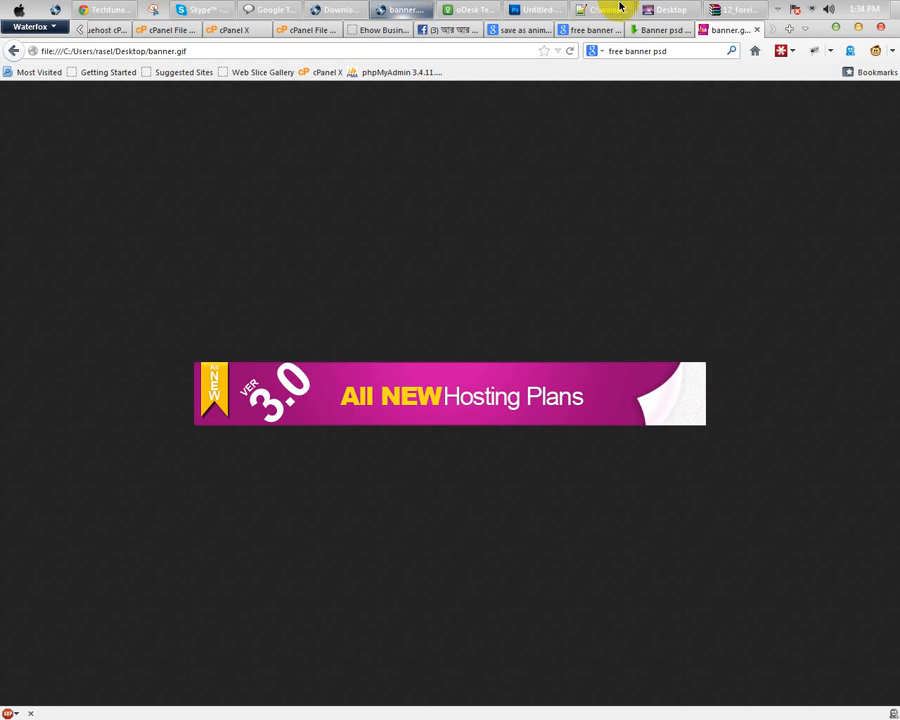
pyautogui.click(664, 9)
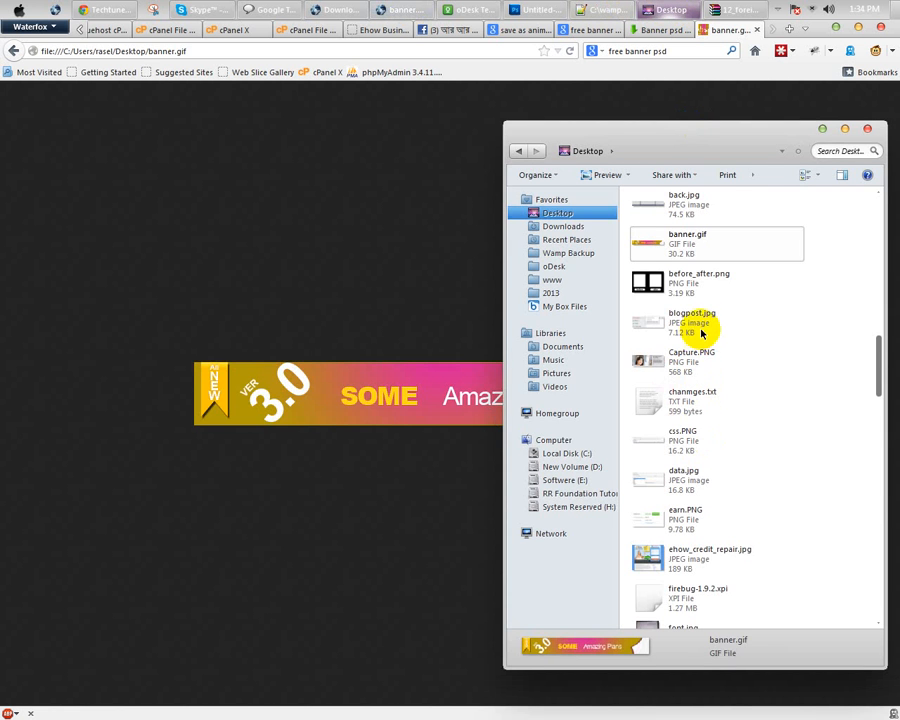
pyautogui.click(722, 343)
pyautogui.scroll(-3, 731, 366)
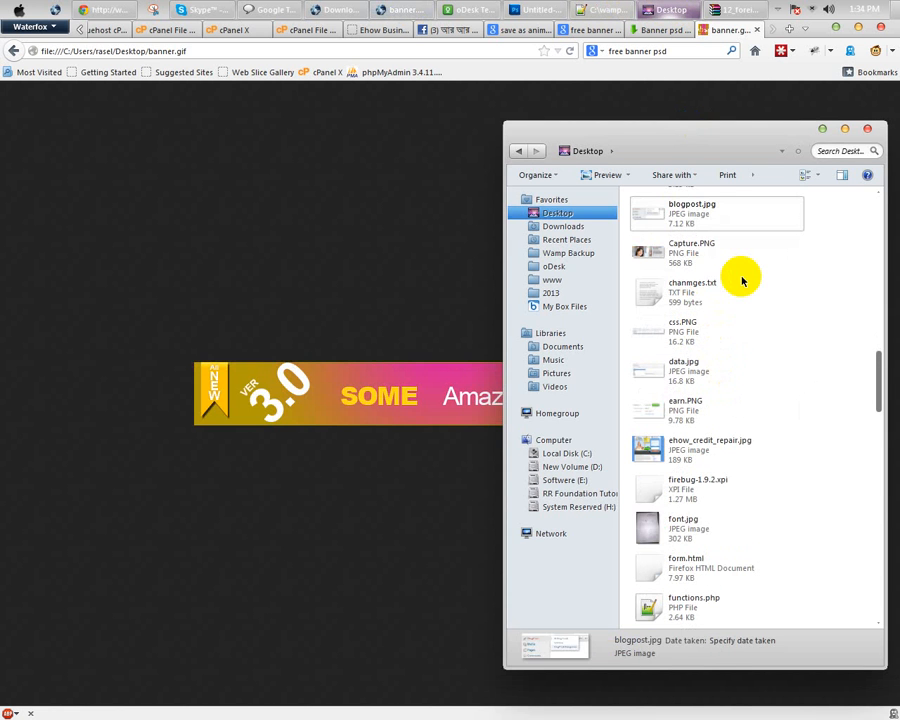
pyautogui.press('b')
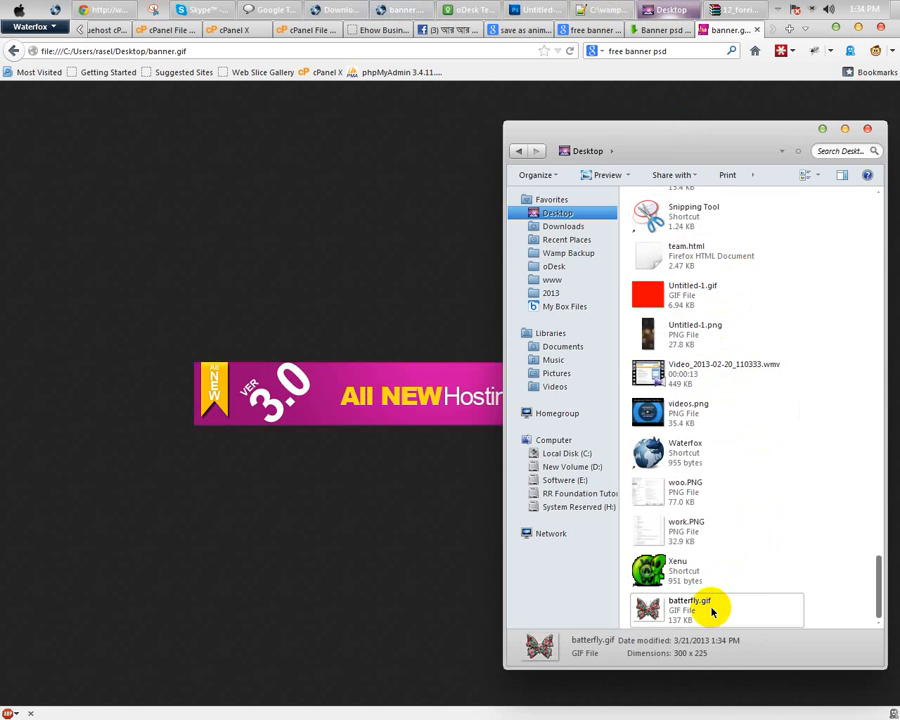
pyautogui.moveTo(647, 603); pyautogui.dragTo(357, 311)
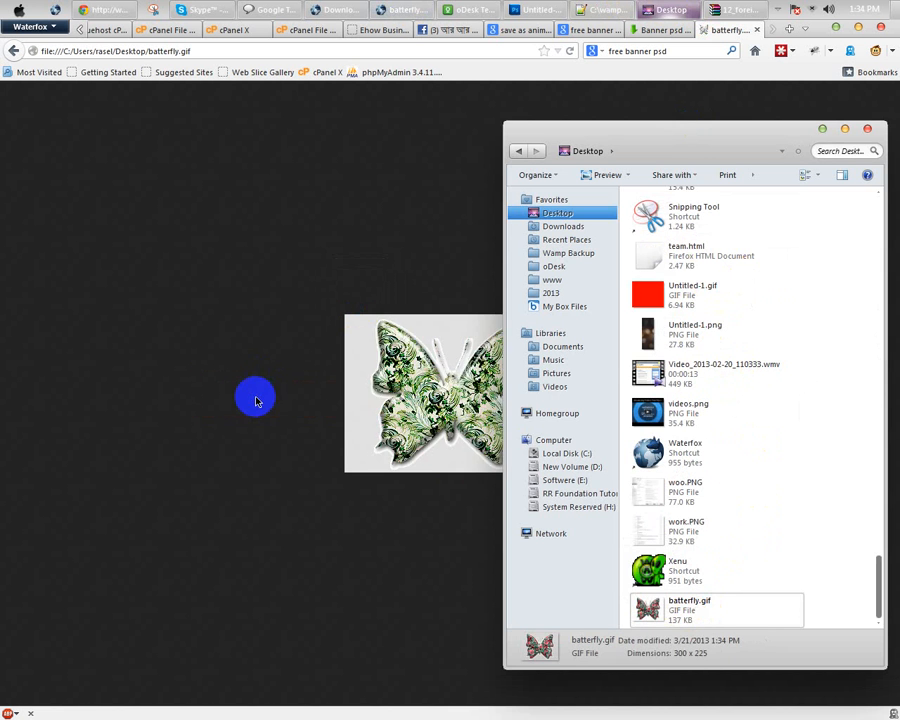